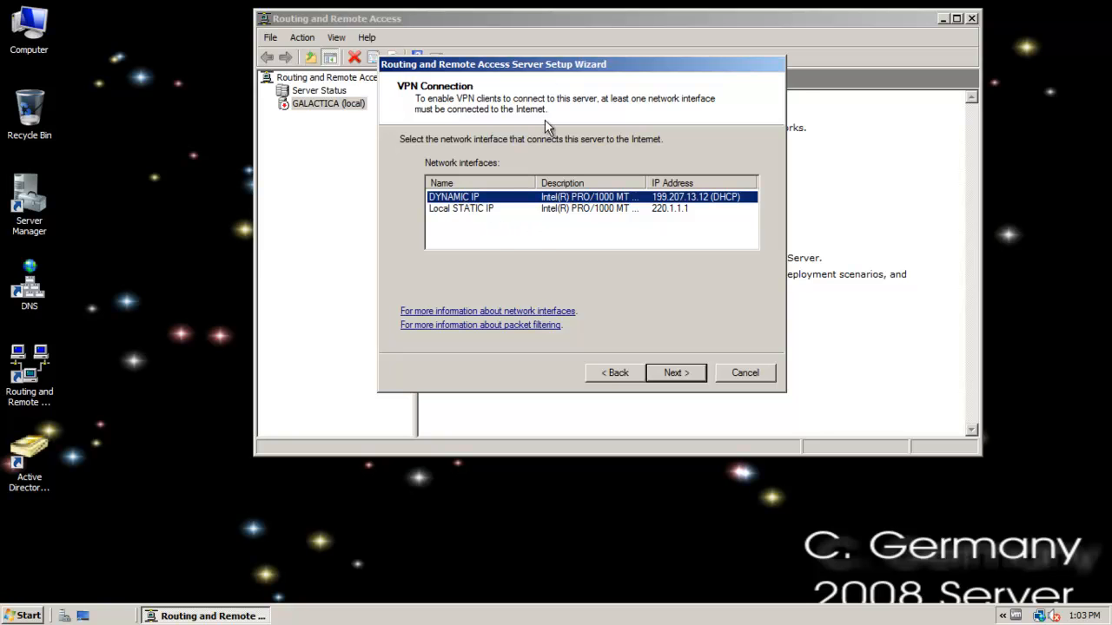
# Choose the DYNAMIC IP interface as the VPN server's connection to the Internet.
pyautogui.moveTo(532, 58); pyautogui.dragTo(551, 41)
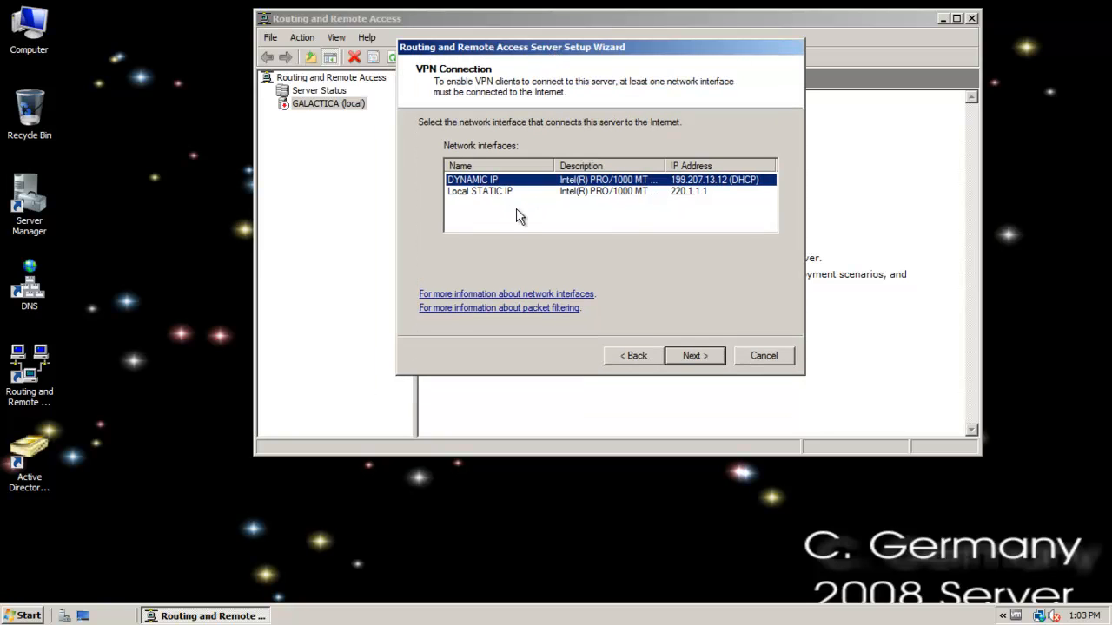
pyautogui.click(490, 188)
pyautogui.click(483, 181)
pyautogui.click(692, 355)
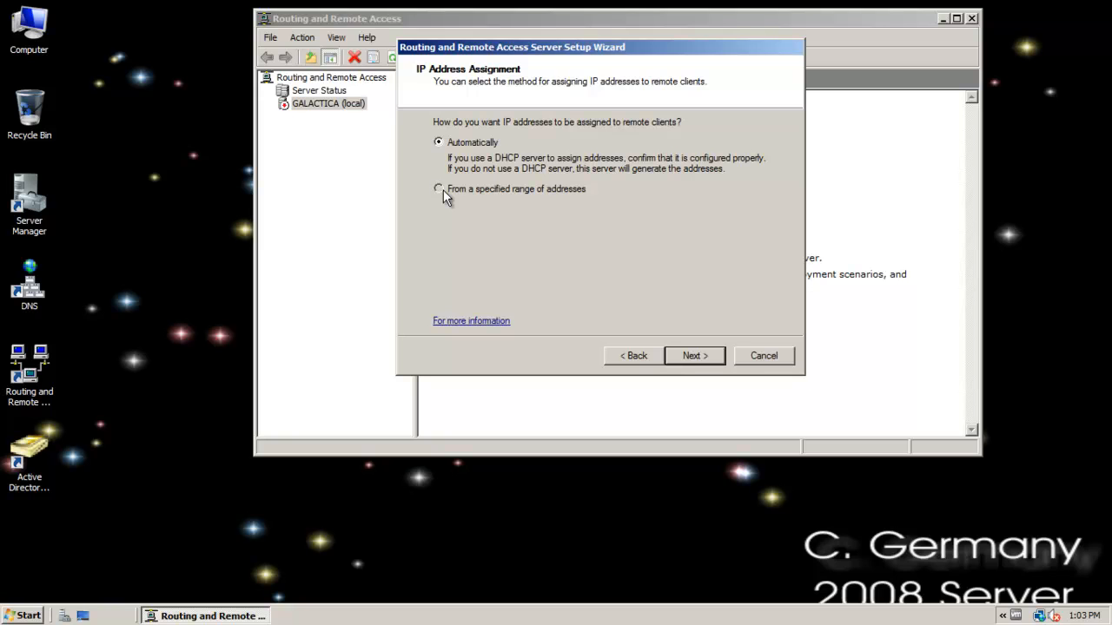
# Assign client addresses from a specified range and add the IPv4 range 200.100.1.20 to 200.100.1.40.
pyautogui.click(694, 356)
pyautogui.click(603, 259)
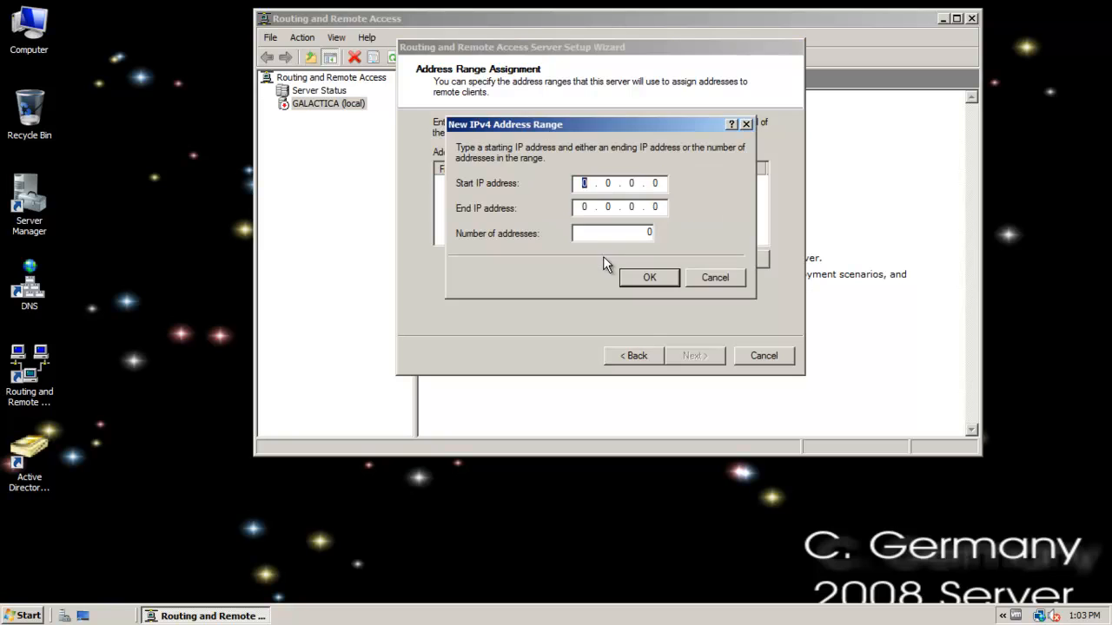
pyautogui.moveTo(608, 122); pyautogui.dragTo(560, 122)
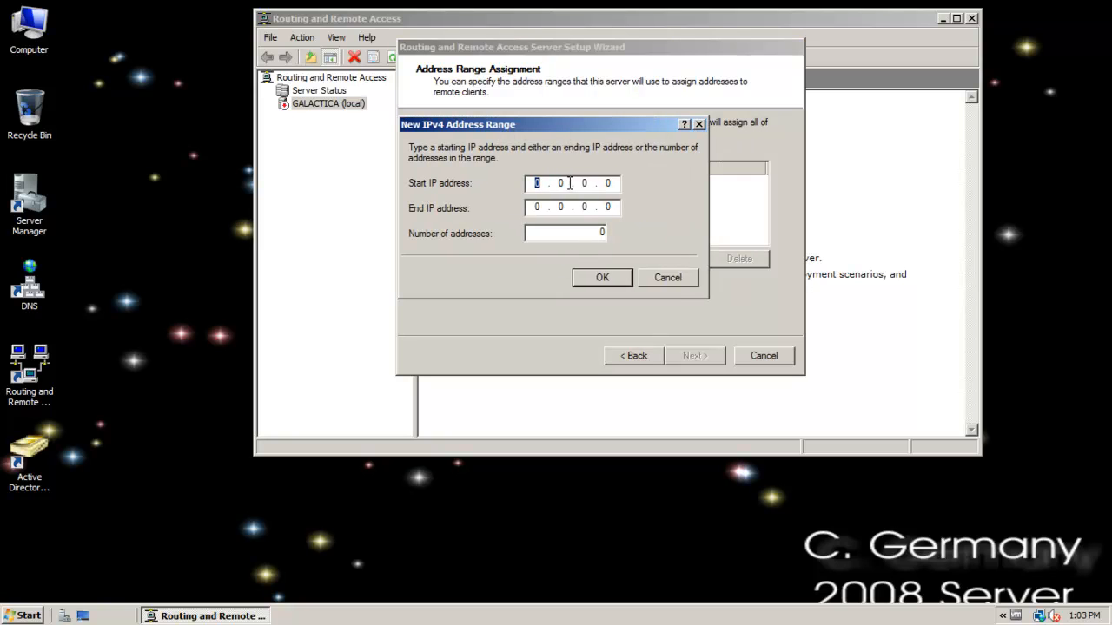
pyautogui.write('200 . 0')
pyautogui.press('BackSpace')
pyautogui.write('100.1.20')
pyautogui.press('Tab')
pyautogui.write('200 . 100 . 1 . 40')
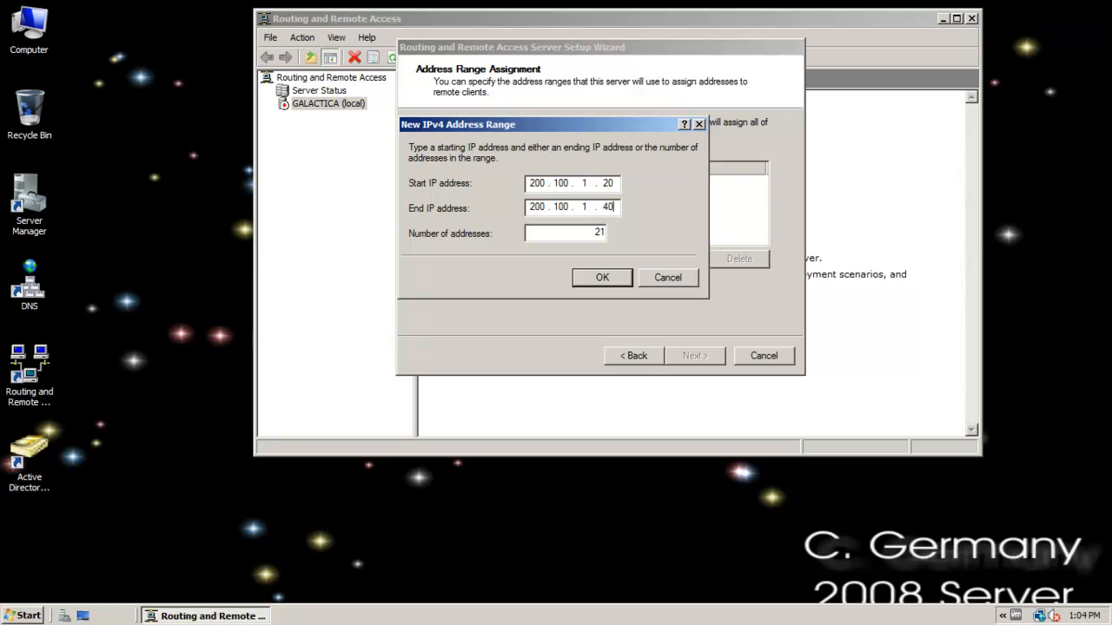
pyautogui.click(602, 277)
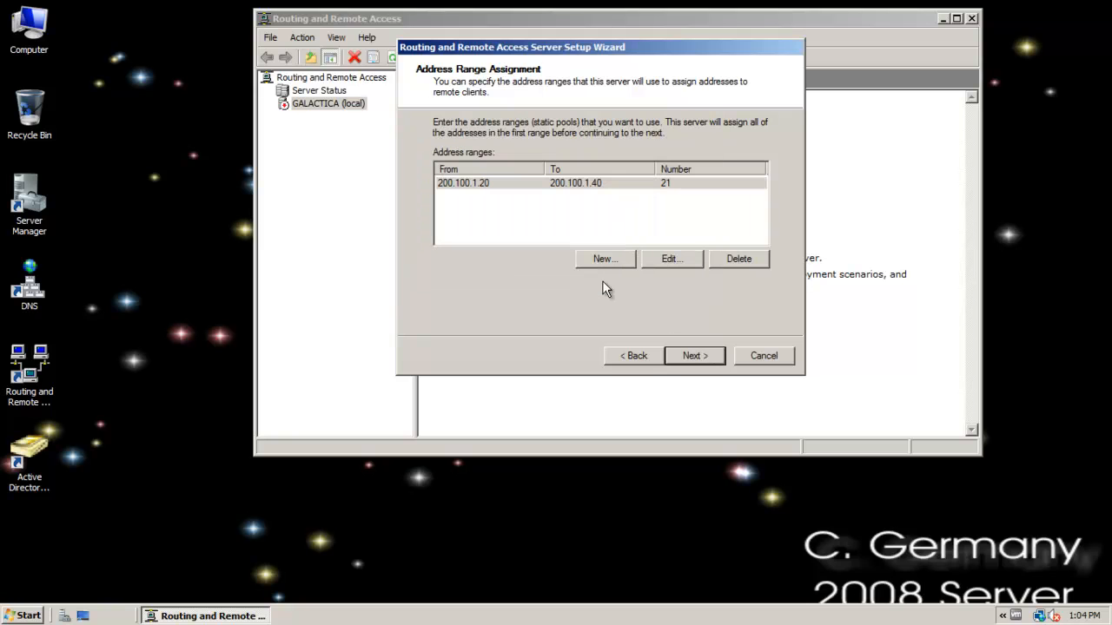
pyautogui.click(693, 358)
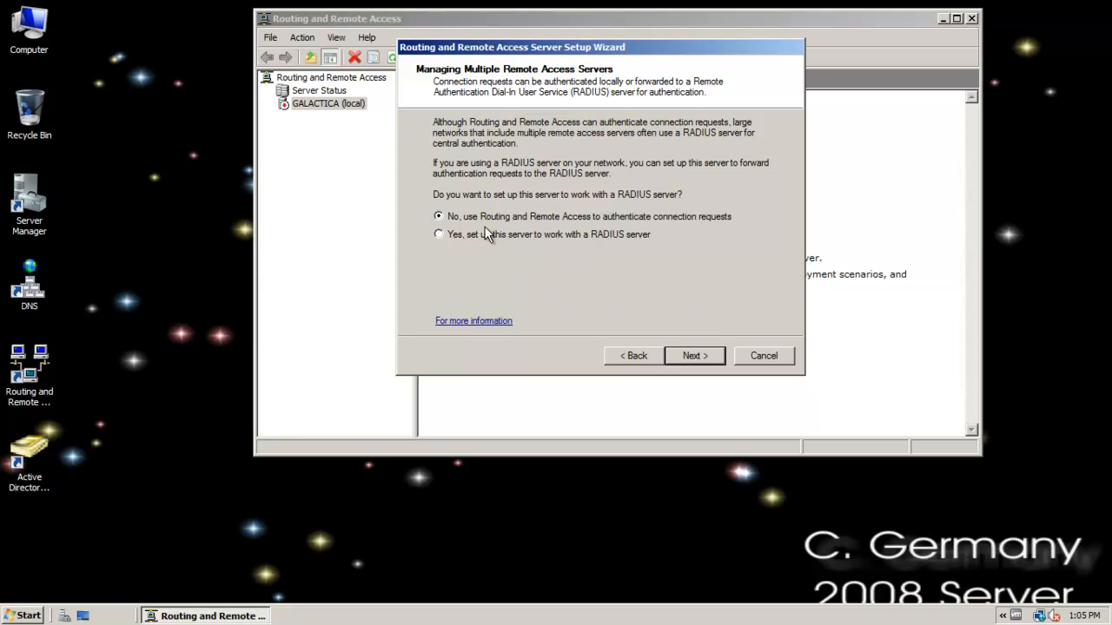
# Keep Routing and Remote Access authentication without RADIUS and finish the setup wizard, acknowledging its notices.
pyautogui.click(695, 355)
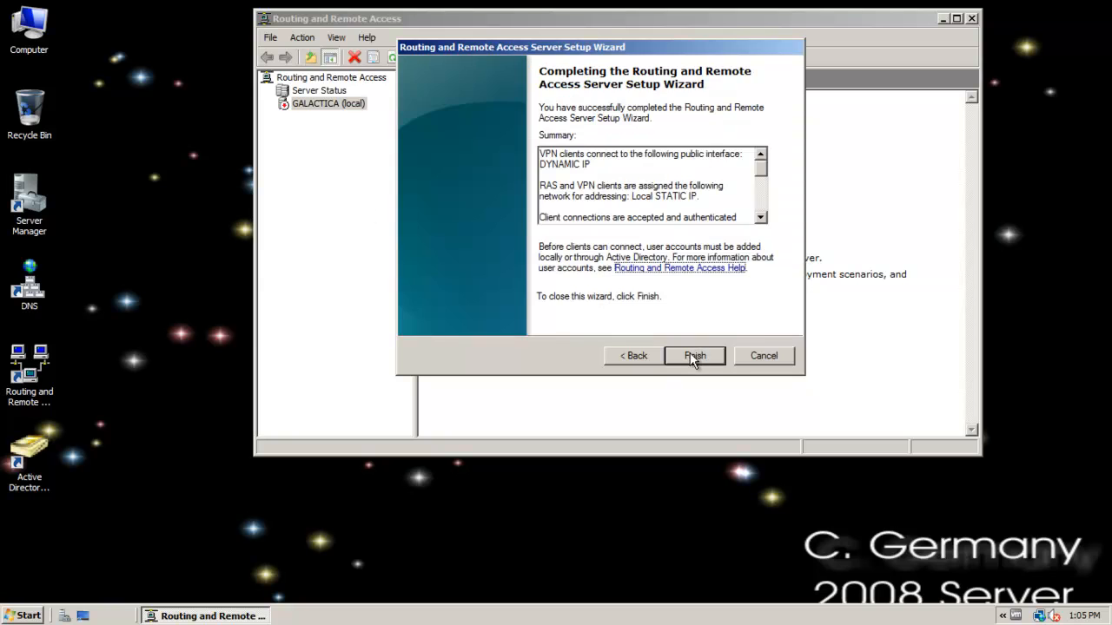
pyautogui.click(714, 354)
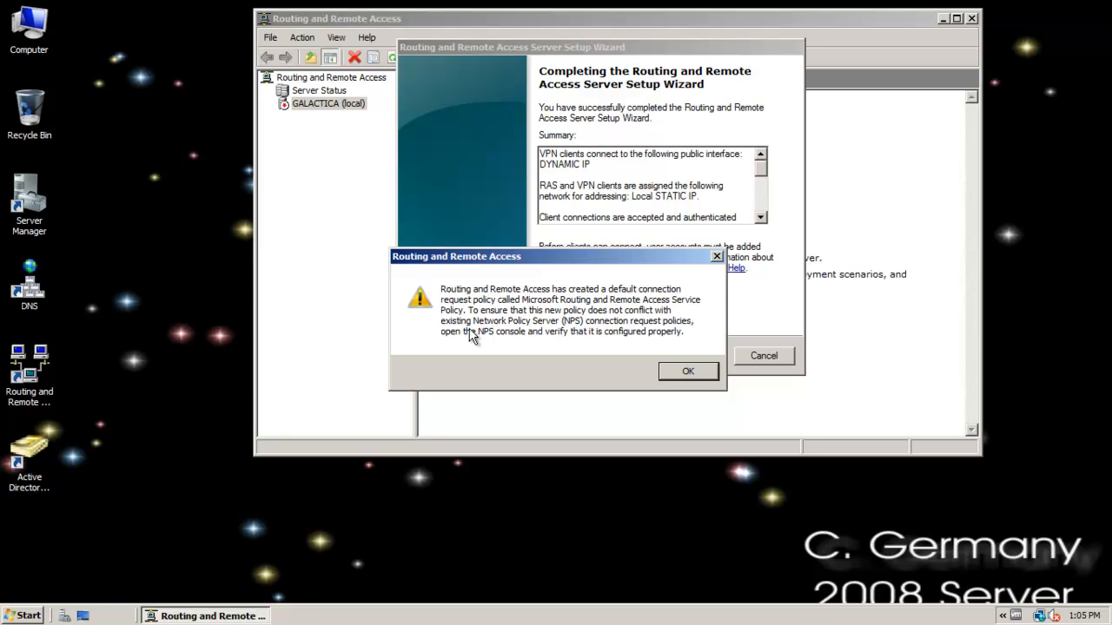
pyautogui.moveTo(462, 257); pyautogui.dragTo(578, 178)
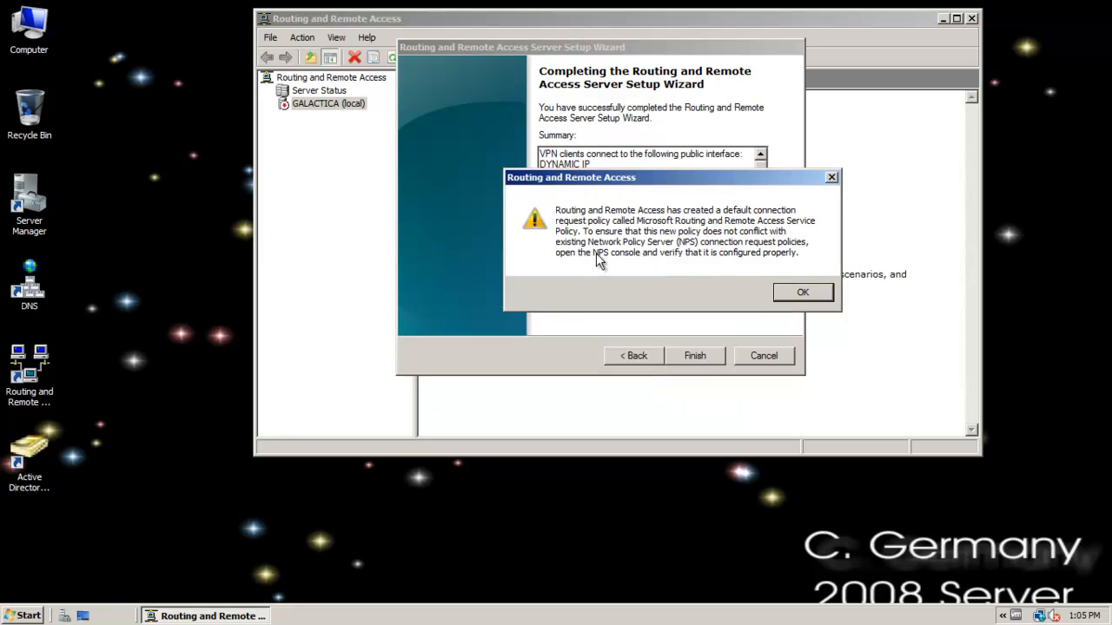
pyautogui.click(792, 290)
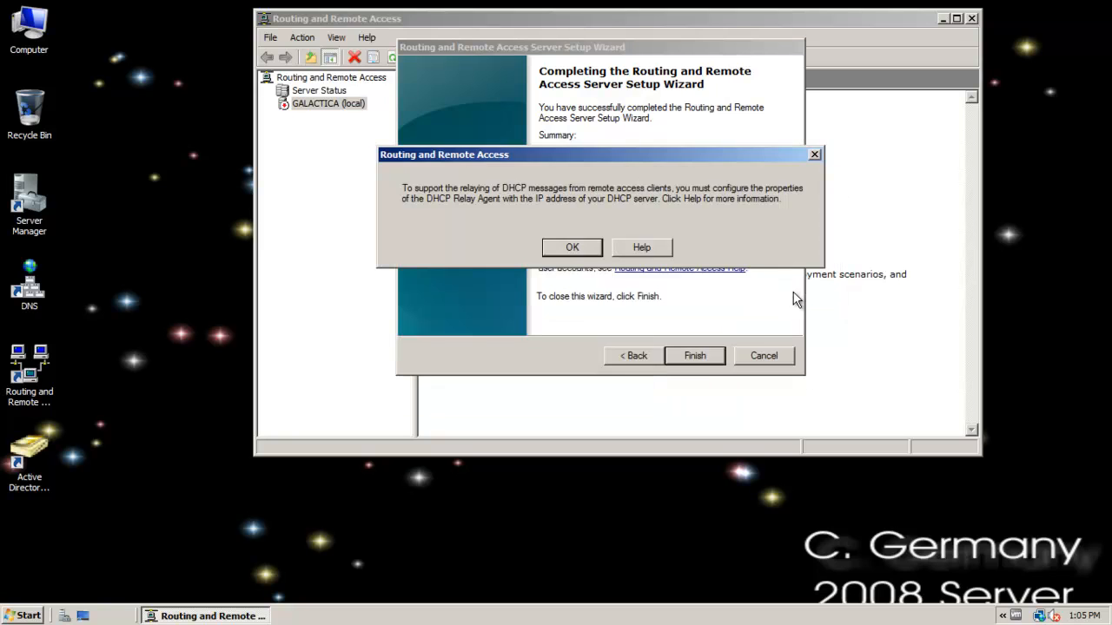
pyautogui.click(572, 247)
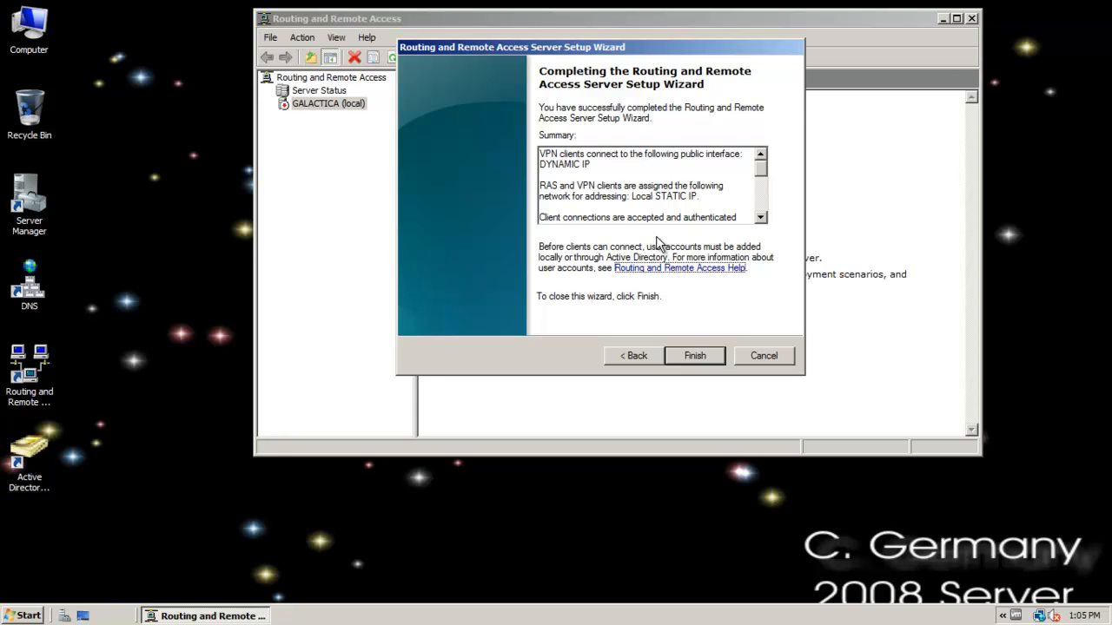
pyautogui.press('Return')
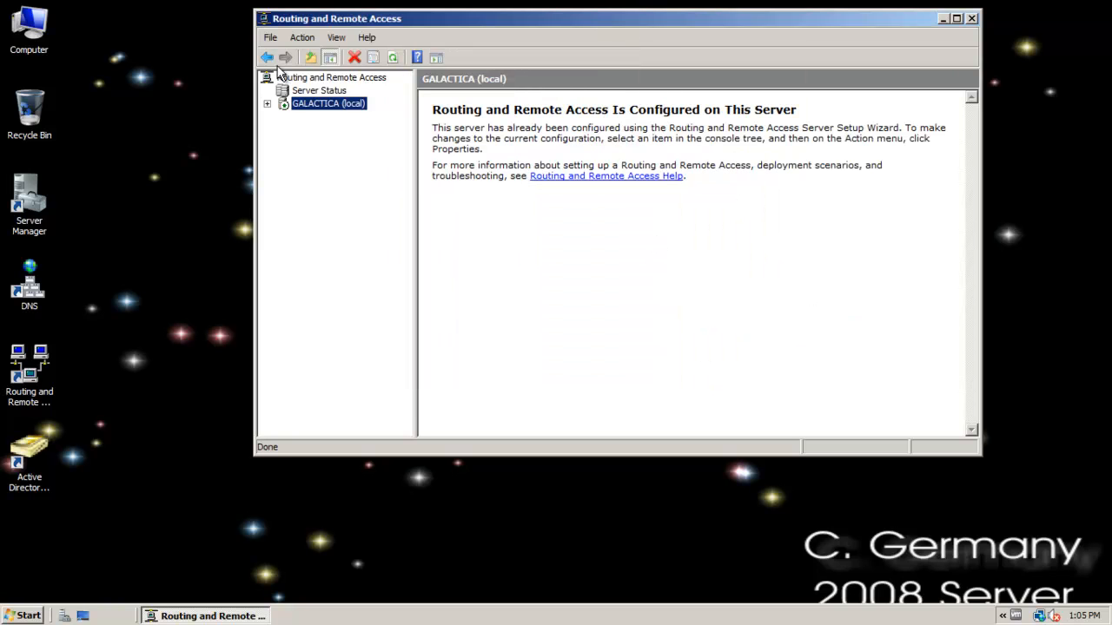
# Expand the GALACTICA server and examine its remote access clients and its SSTP and L2TP VPN ports.
pyautogui.click(268, 104)
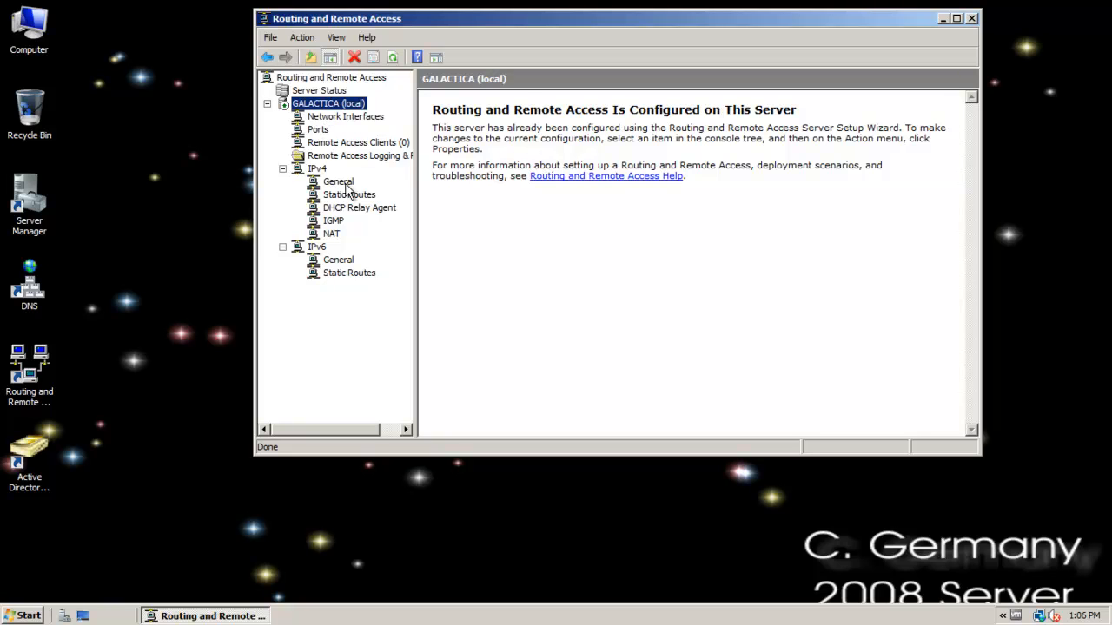
pyautogui.click(334, 156)
pyautogui.click(330, 144)
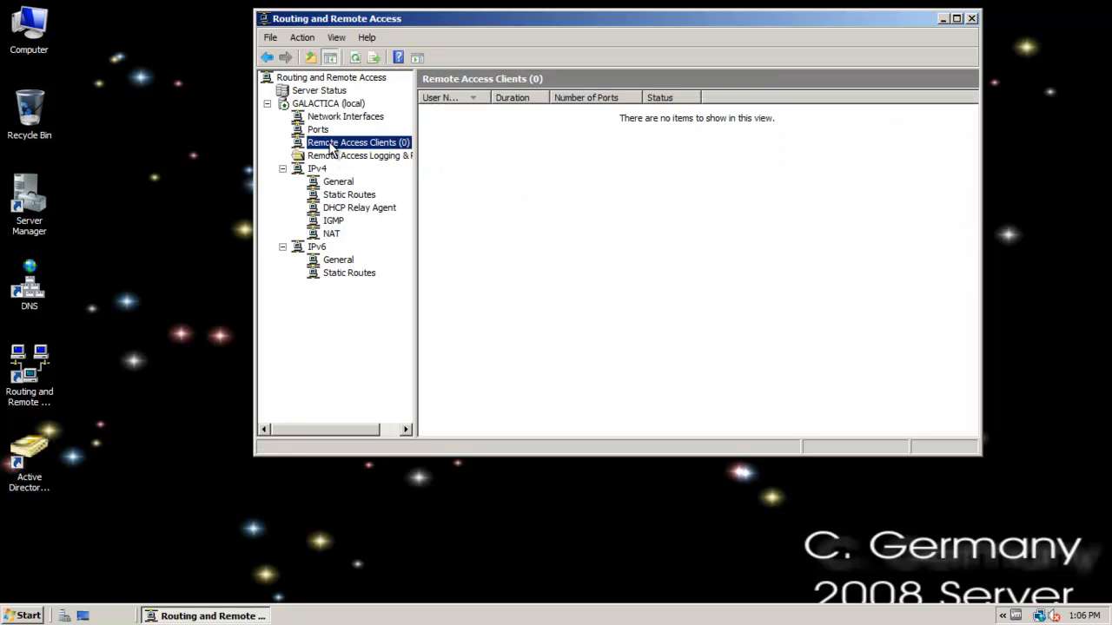
pyautogui.click(319, 130)
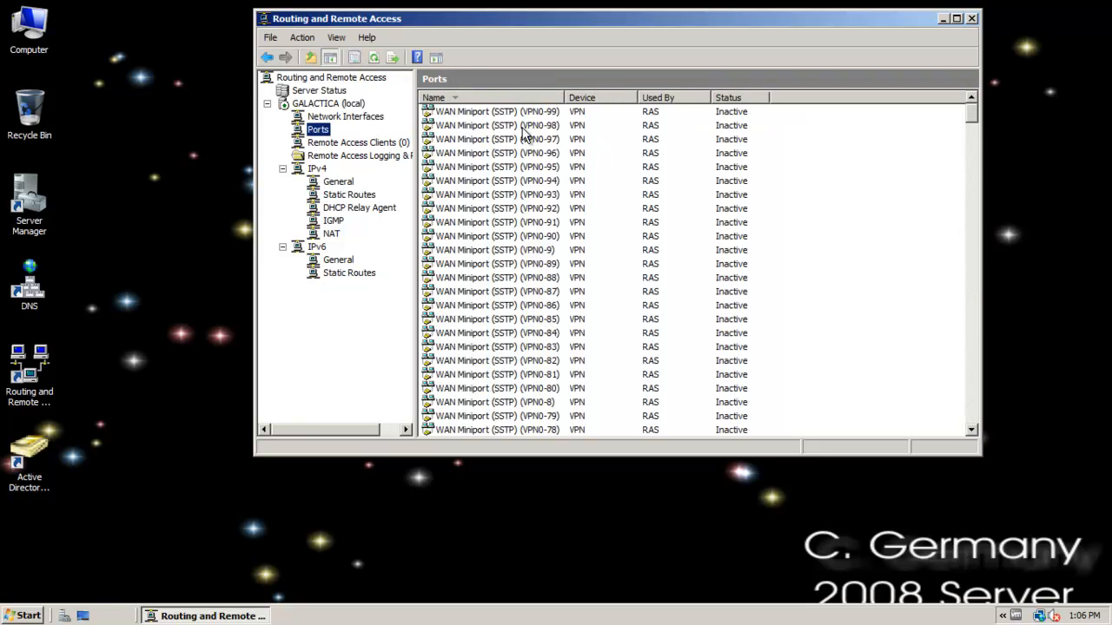
pyautogui.click(513, 180)
pyautogui.moveTo(970, 111); pyautogui.dragTo(977, 328)
pyautogui.click(498, 263)
pyautogui.moveTo(977, 354); pyautogui.dragTo(978, 357)
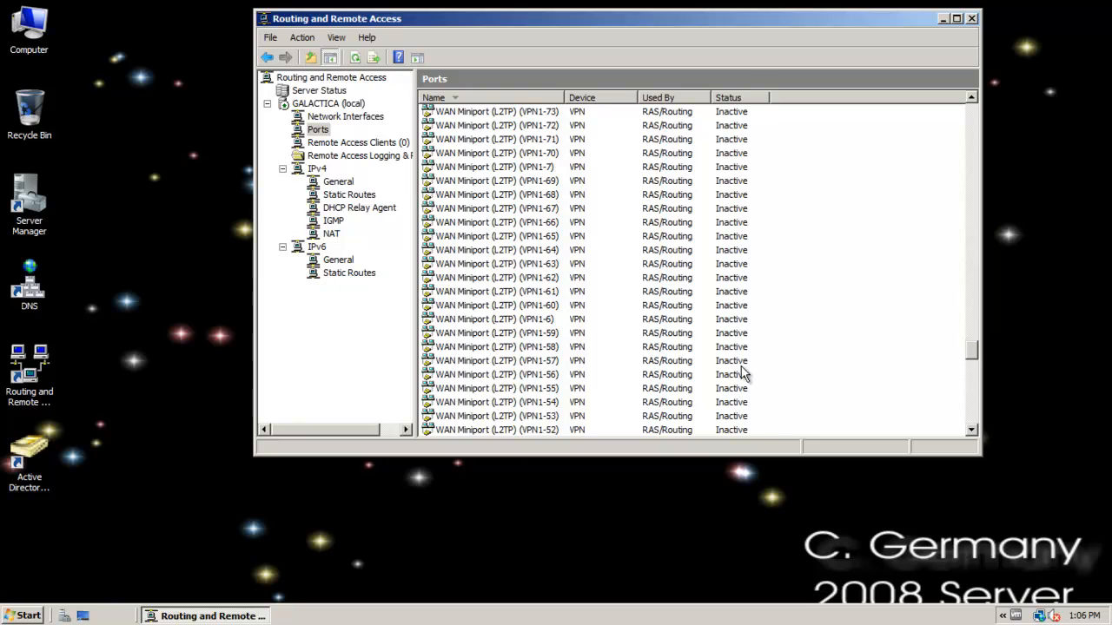
pyautogui.click(506, 363)
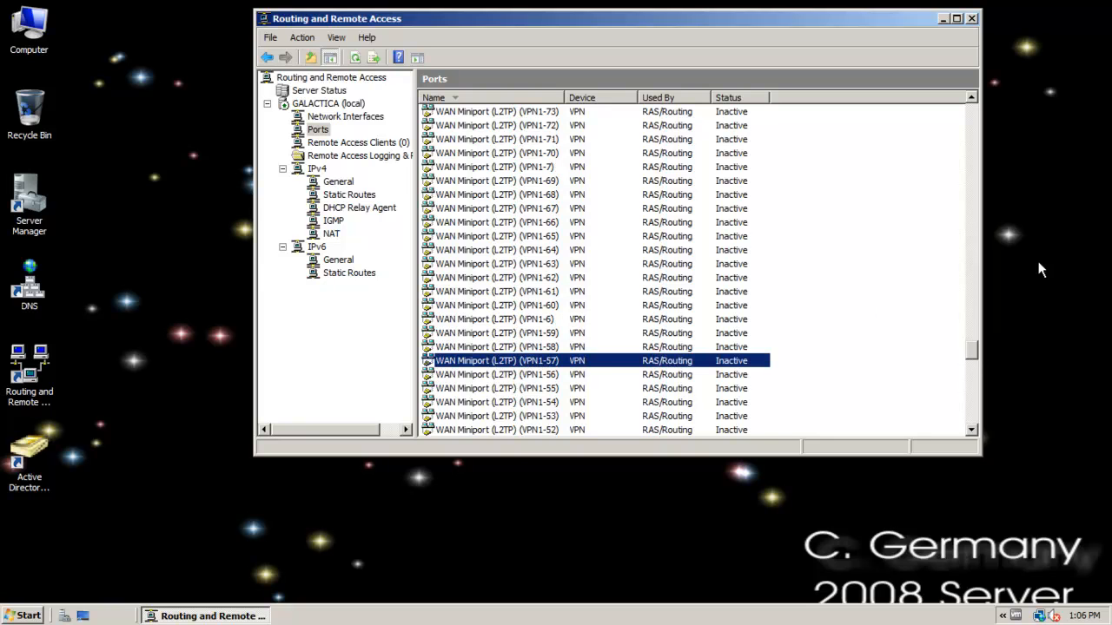
pyautogui.moveTo(976, 353); pyautogui.dragTo(962, 77)
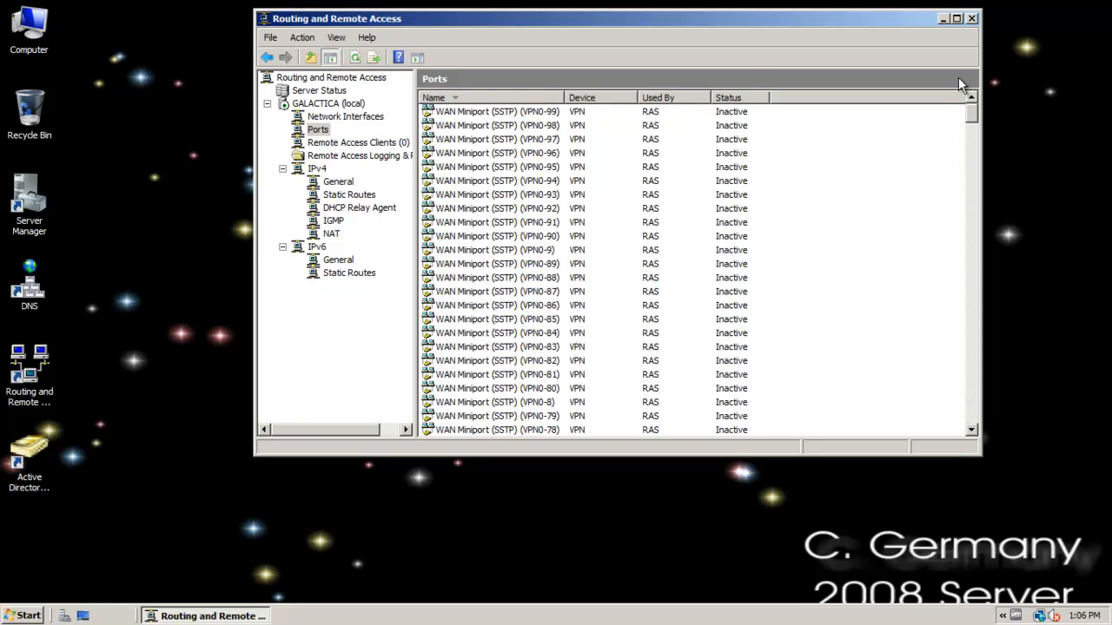
pyautogui.click(550, 209)
pyautogui.click(536, 293)
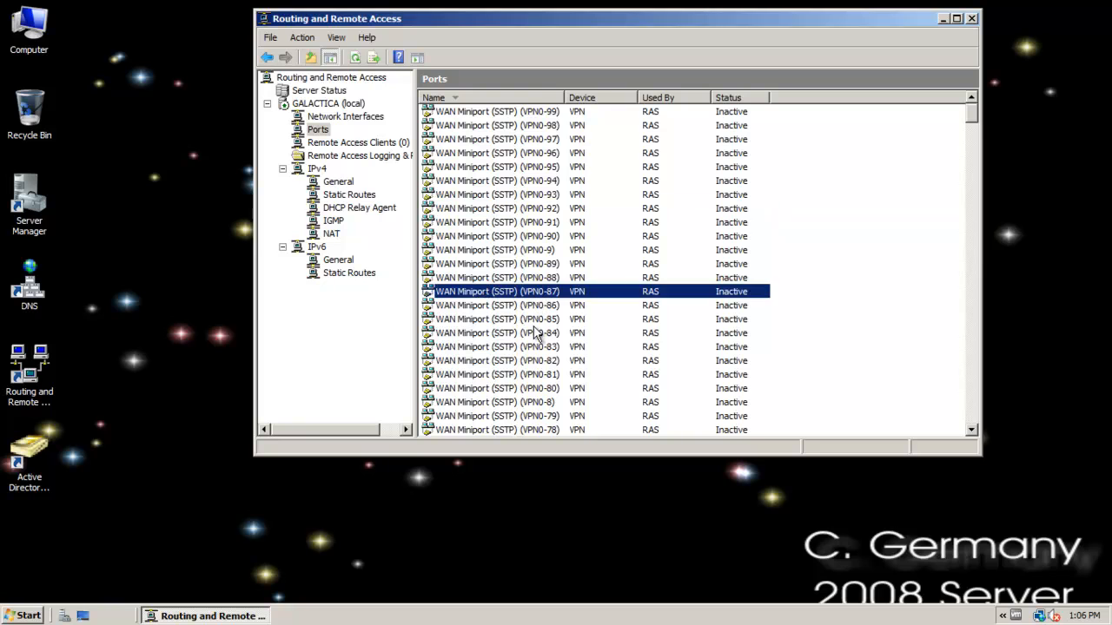
pyautogui.click(536, 333)
# View the status of the WAN Miniport (SSTP) (VPN0-96) port and close it again.
pyautogui.rightClick(477, 154)
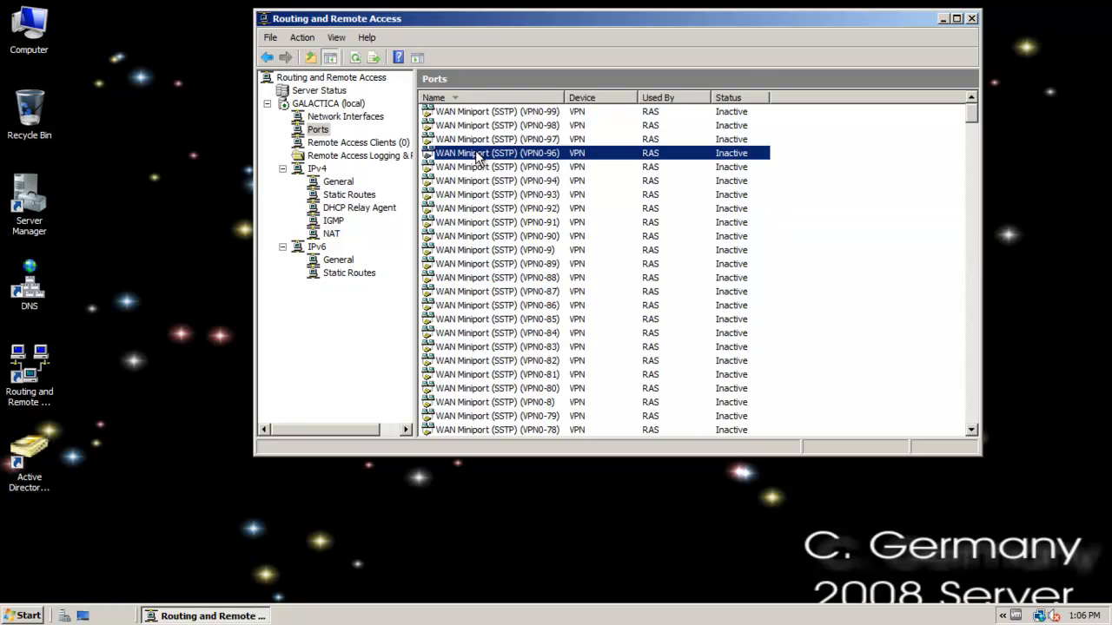
pyautogui.click(498, 162)
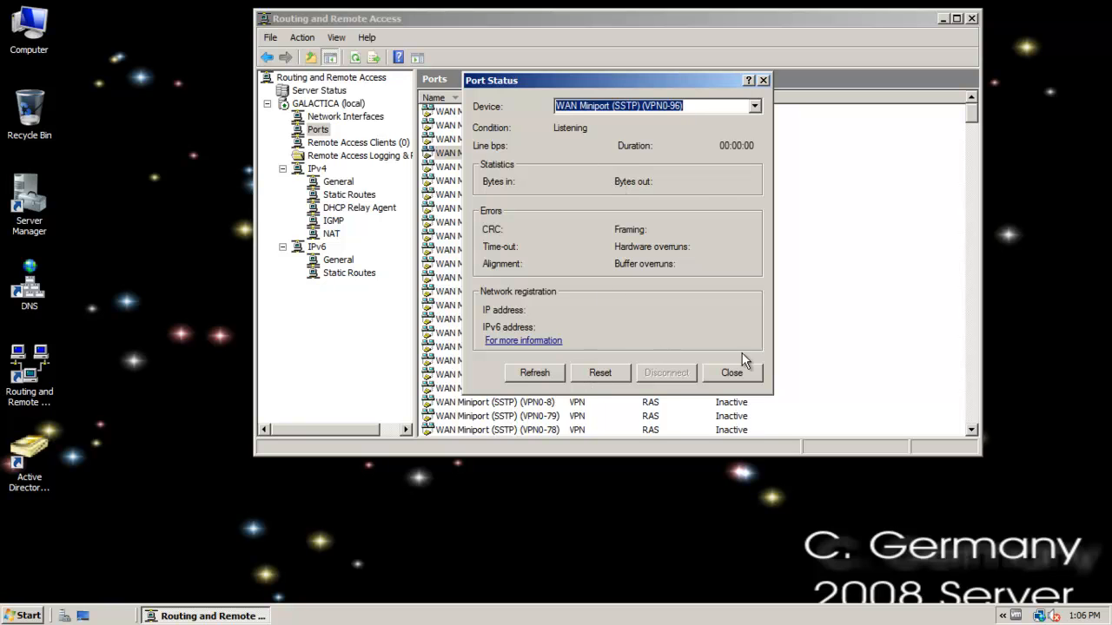
pyautogui.click(732, 374)
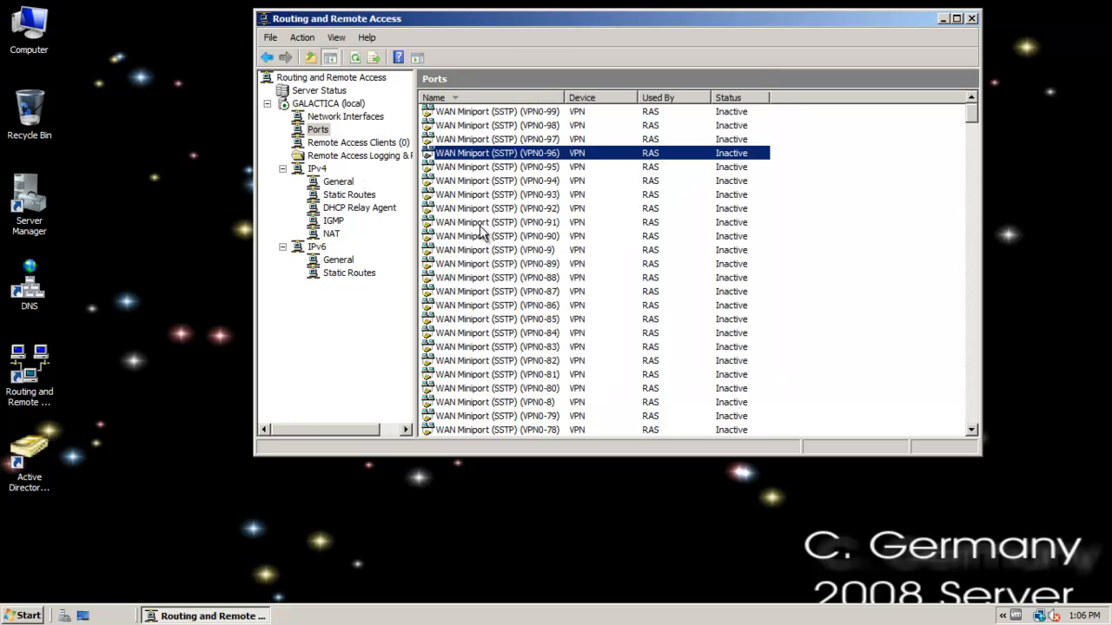
# Look over several more SSTP ports and check the Remote Access Clients list.
pyautogui.click(483, 277)
pyautogui.click(484, 250)
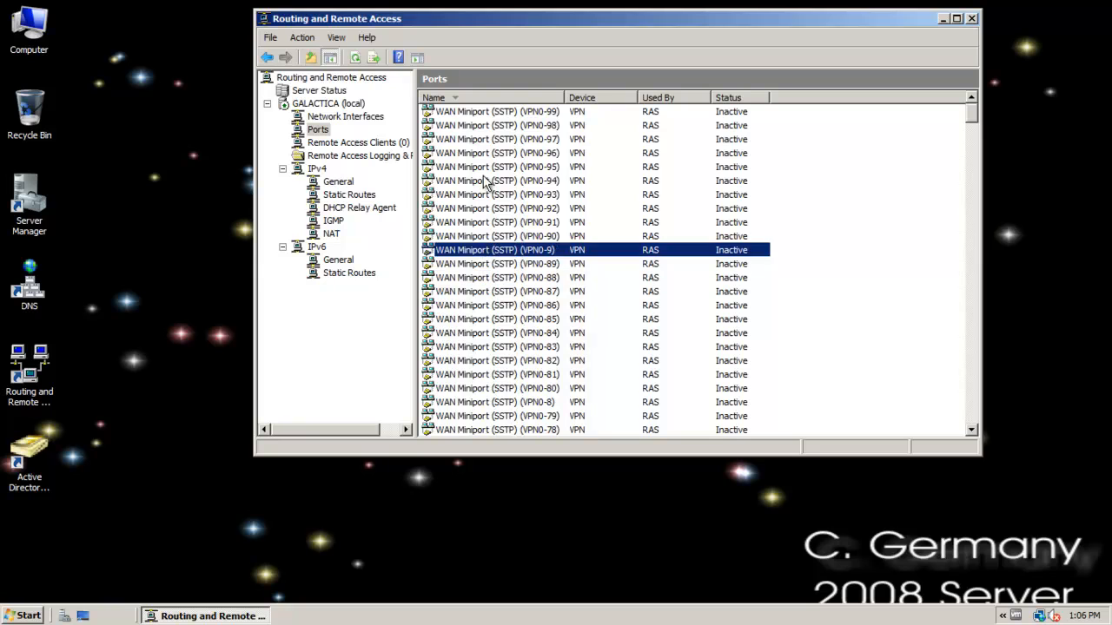
pyautogui.click(485, 181)
pyautogui.click(506, 280)
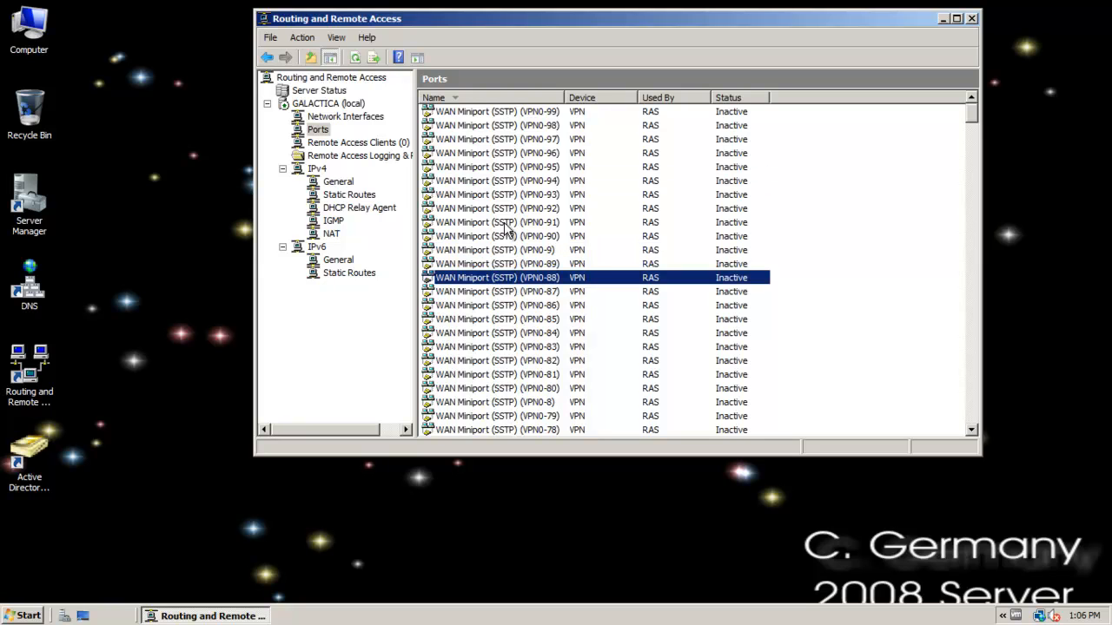
pyautogui.click(493, 155)
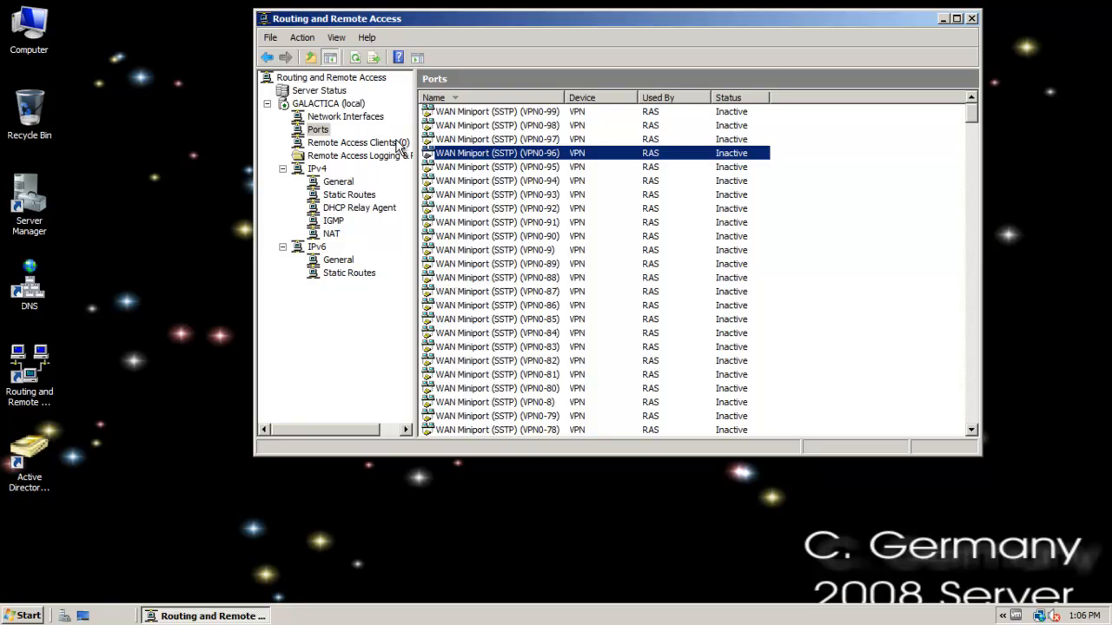
pyautogui.click(349, 144)
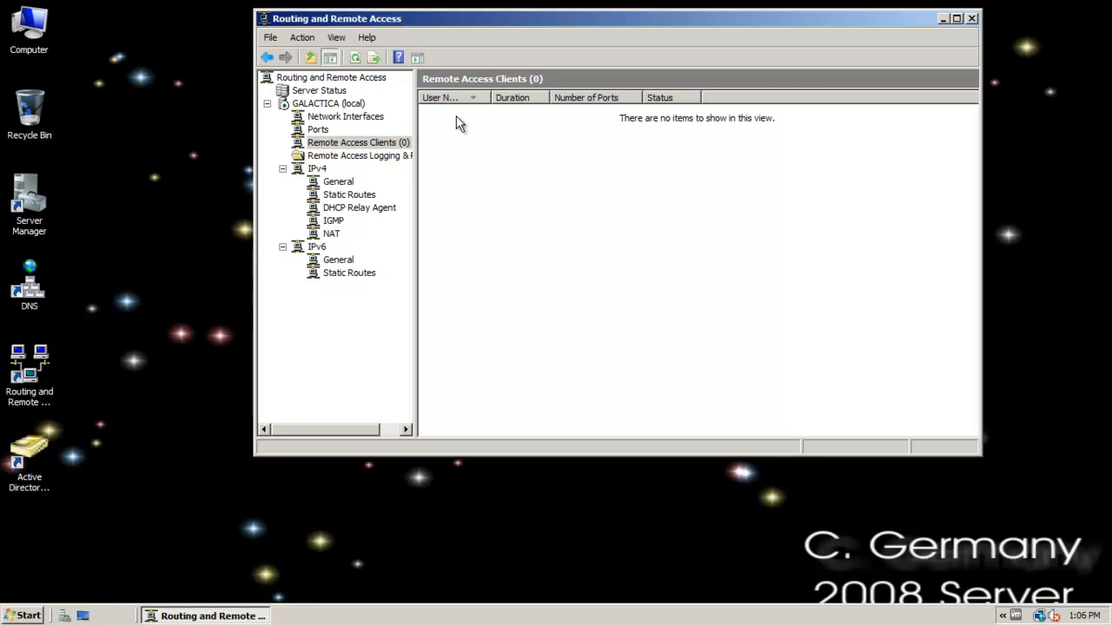
# Launch Network Policy Server from Remote Access Logging & Policies and show its network policies.
pyautogui.click(343, 157)
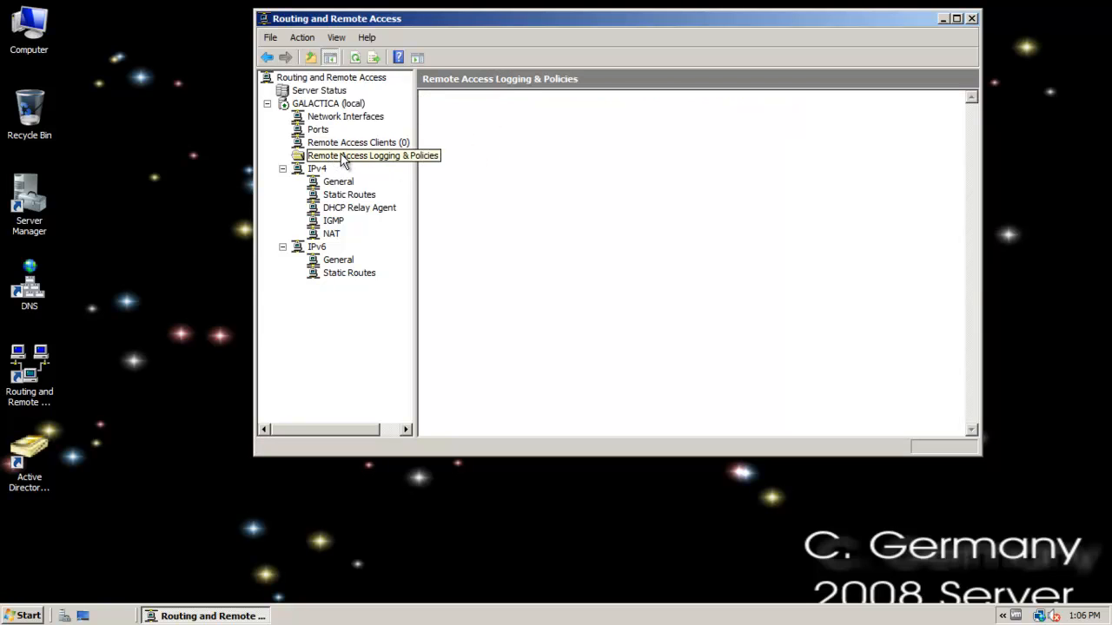
pyautogui.rightClick(344, 157)
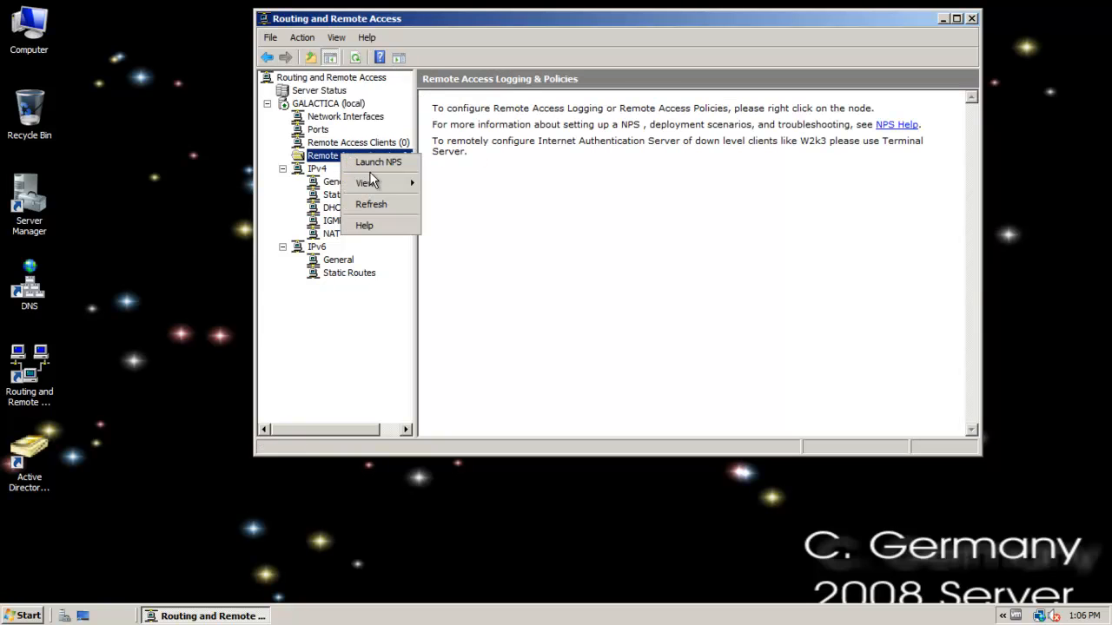
pyautogui.click(377, 163)
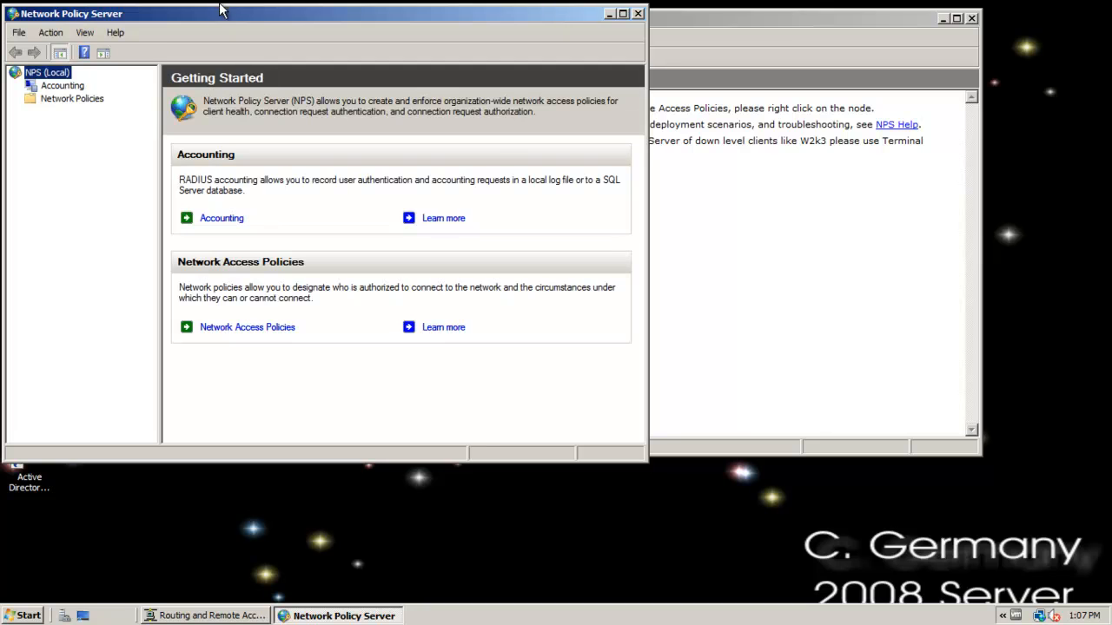
pyautogui.moveTo(216, 20); pyautogui.dragTo(457, 46)
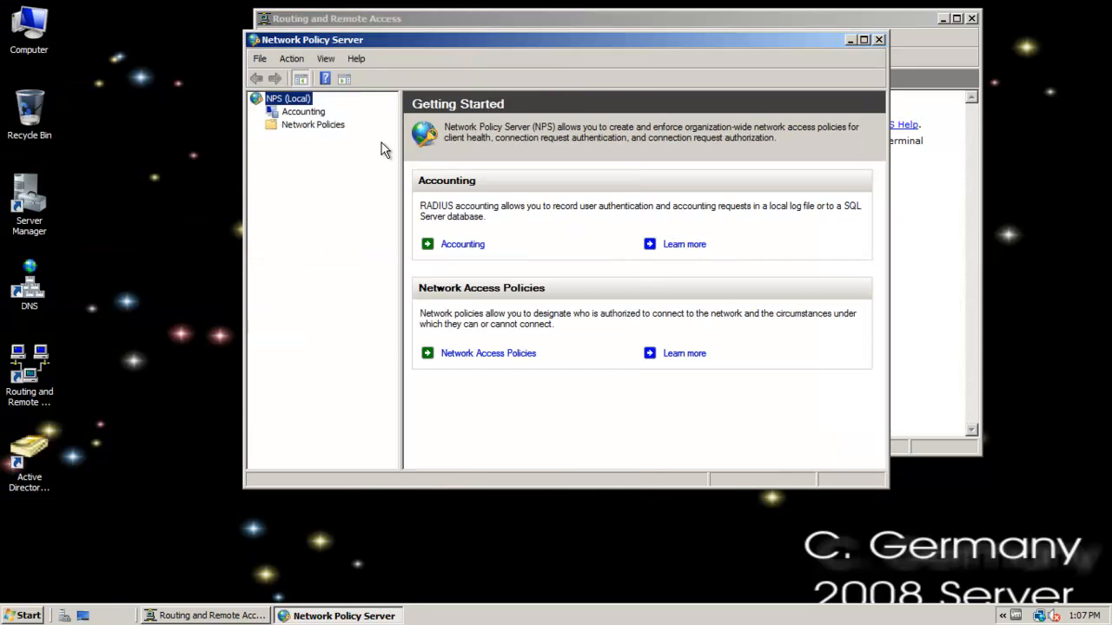
pyautogui.click(314, 113)
pyautogui.click(316, 126)
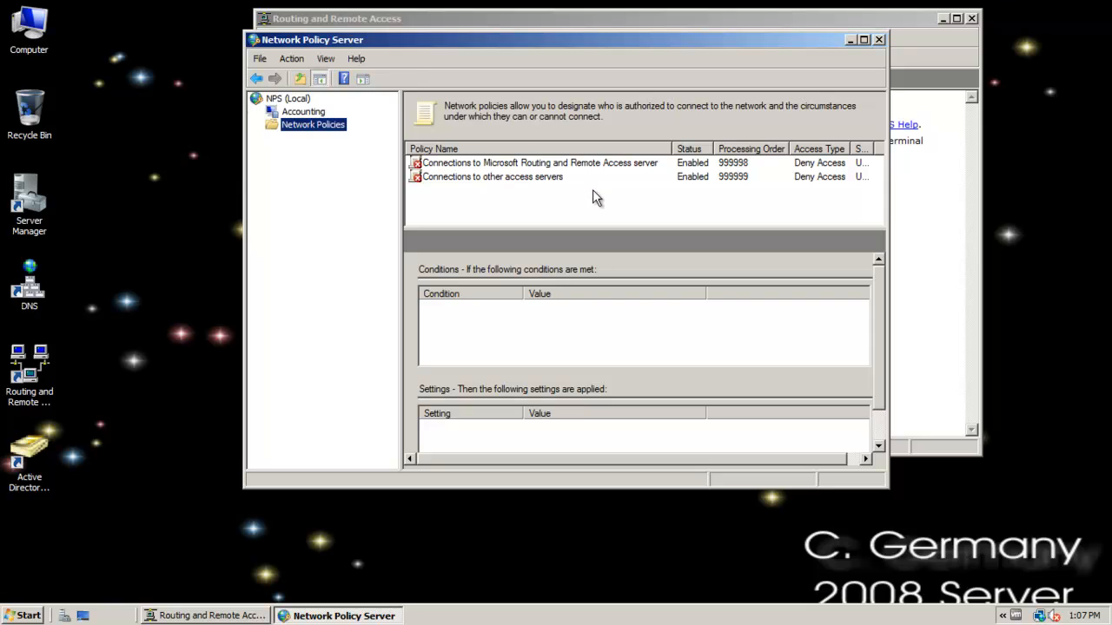
# Set the "Connections to Microsoft Routing and Remote Access server" policy to grant access and apply the change.
pyautogui.rightClick(500, 163)
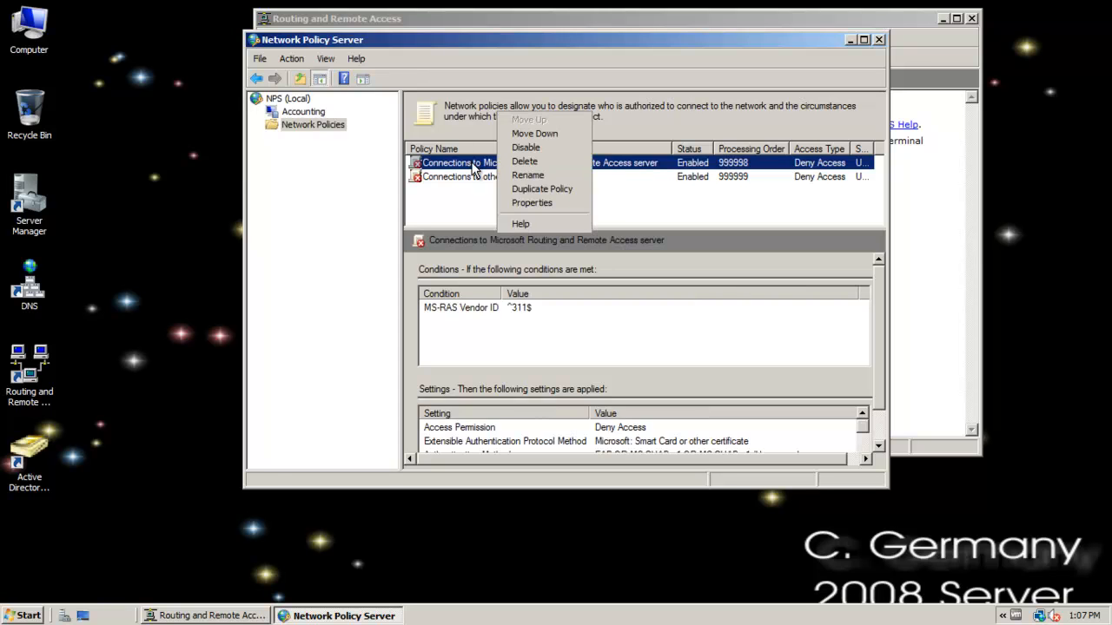
pyautogui.click(534, 203)
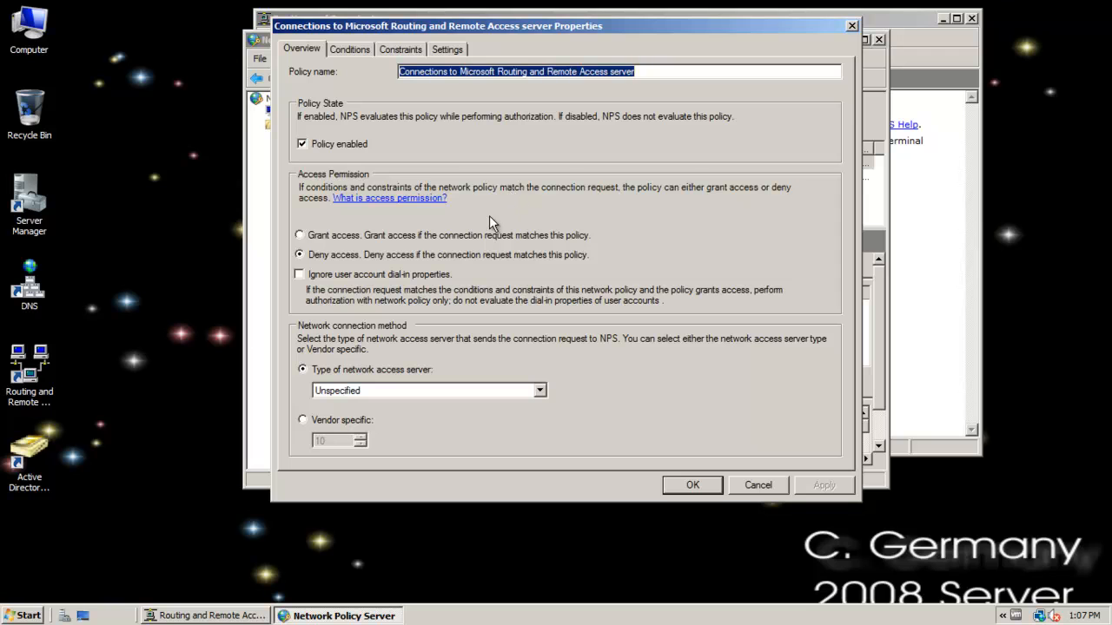
pyautogui.click(400, 236)
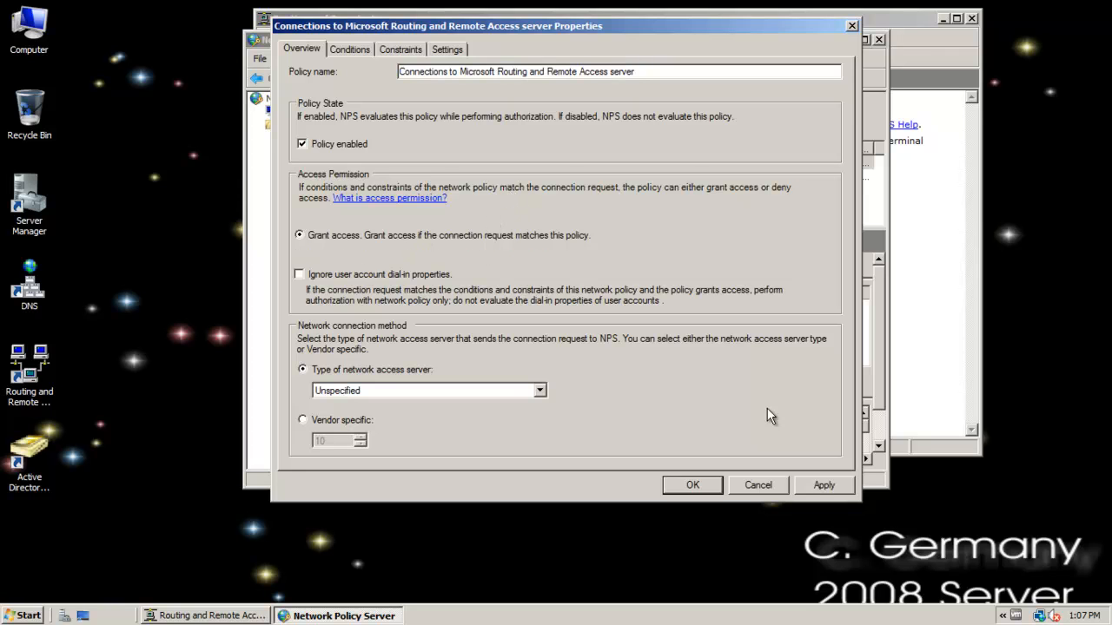
pyautogui.click(824, 485)
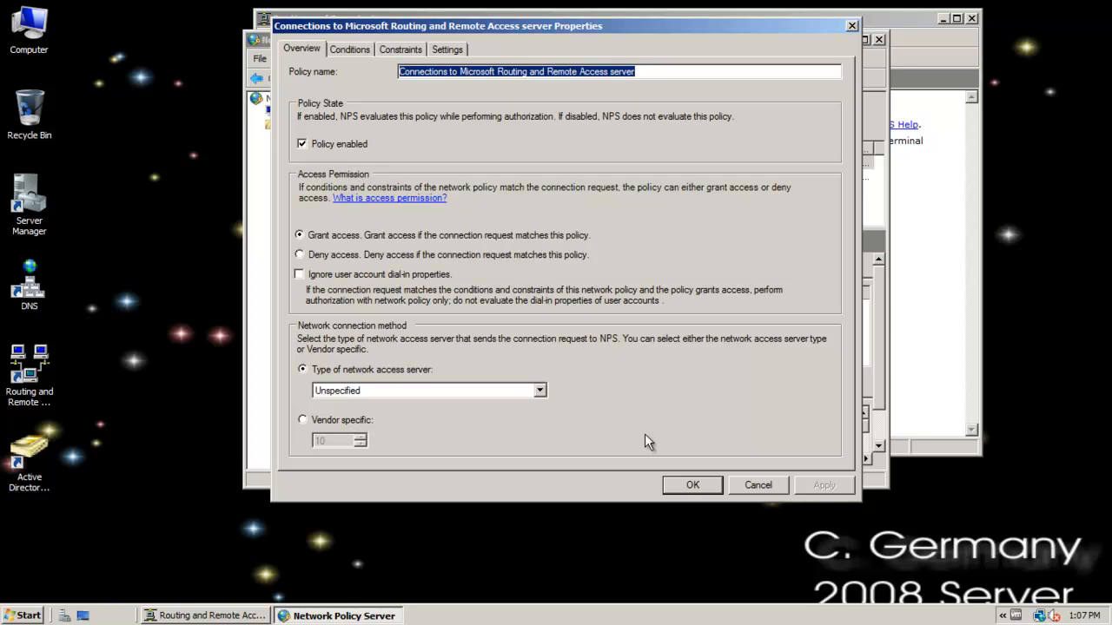
pyautogui.click(695, 486)
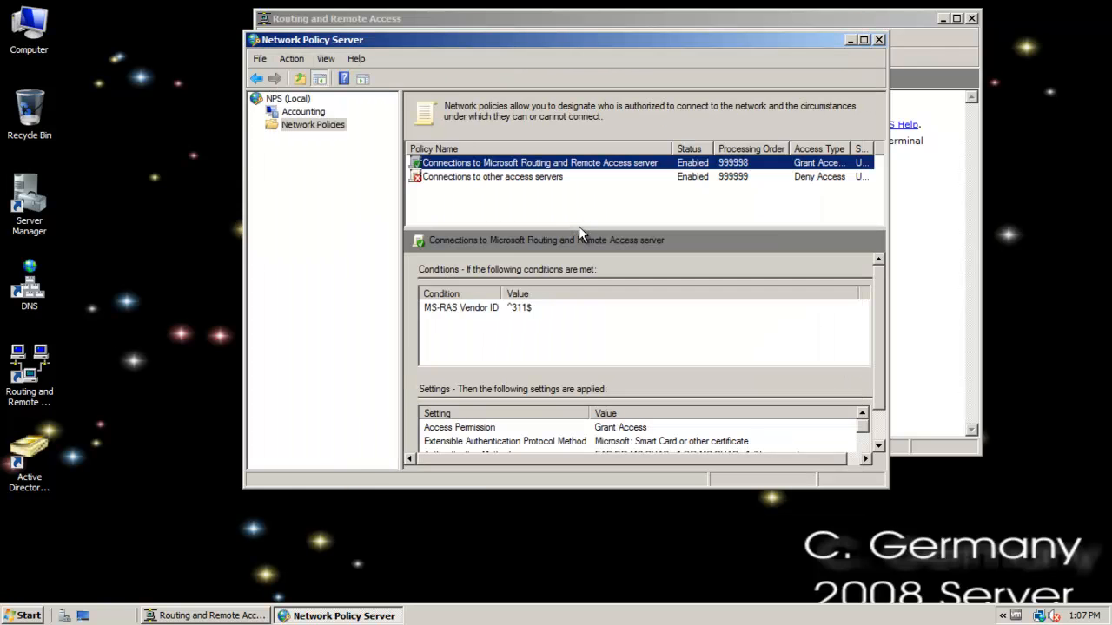
# Set the "Connections to other access servers" network policy to grant access to matching connection requests.
pyautogui.rightClick(444, 175)
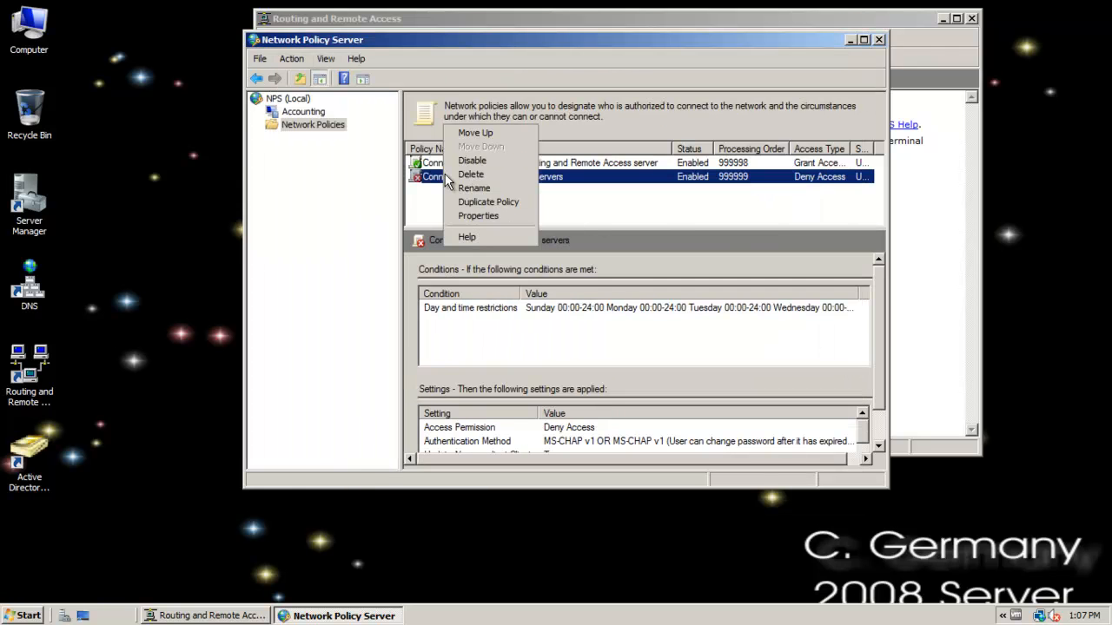
pyautogui.click(479, 215)
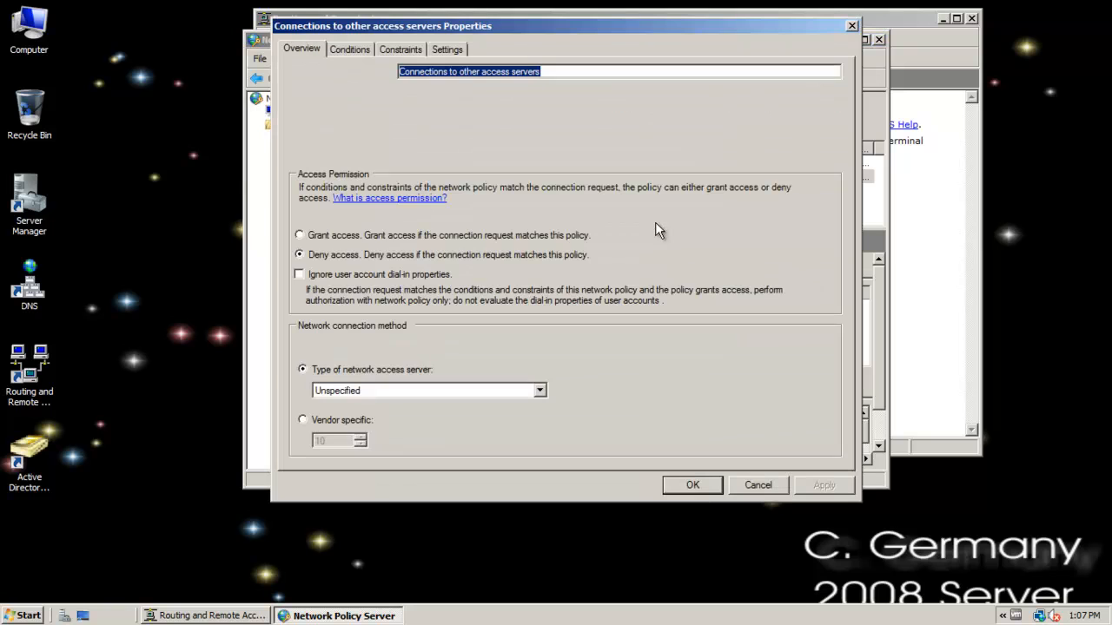
pyautogui.click(323, 234)
pyautogui.click(673, 484)
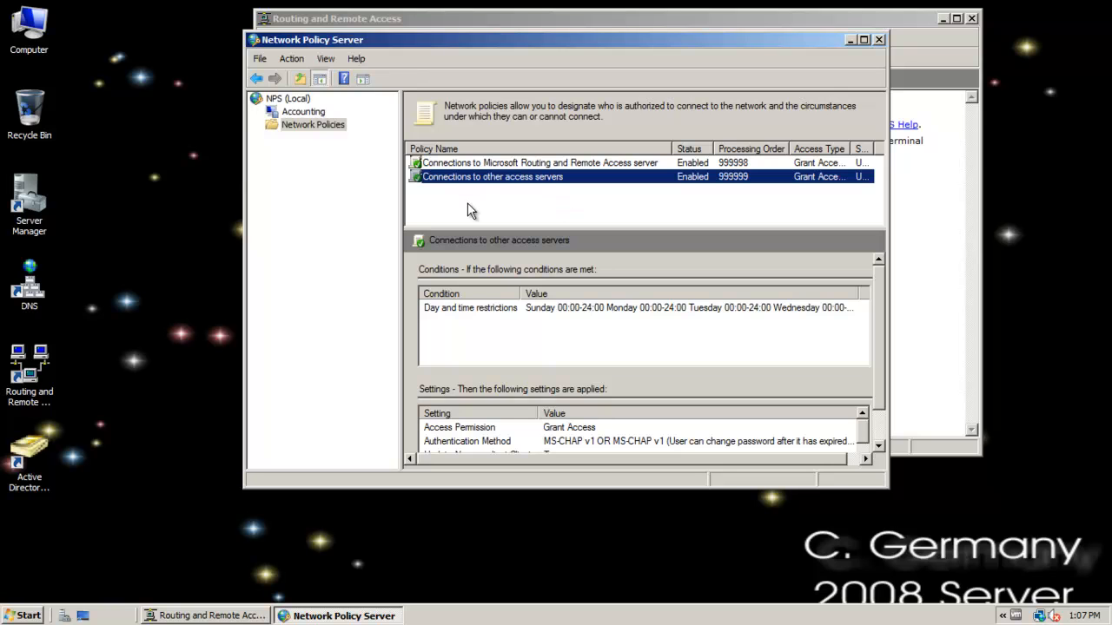
# Disable the "Connections to Microsoft Routing and Remote Access server" policy, widen the Status column, and enable the policy again.
pyautogui.rightClick(465, 162)
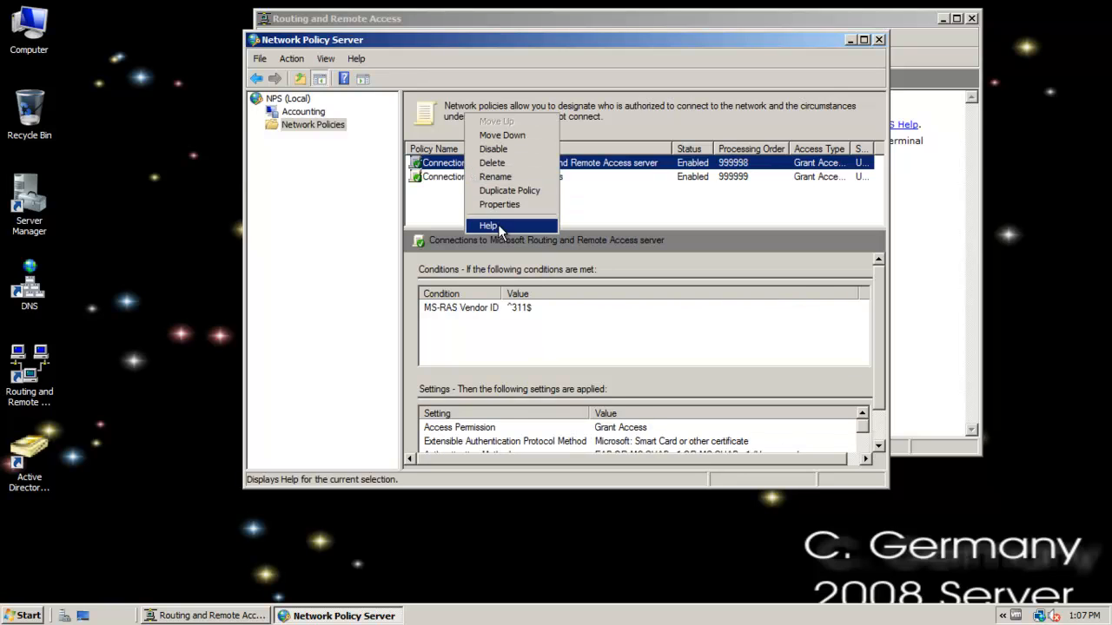
pyautogui.click(499, 149)
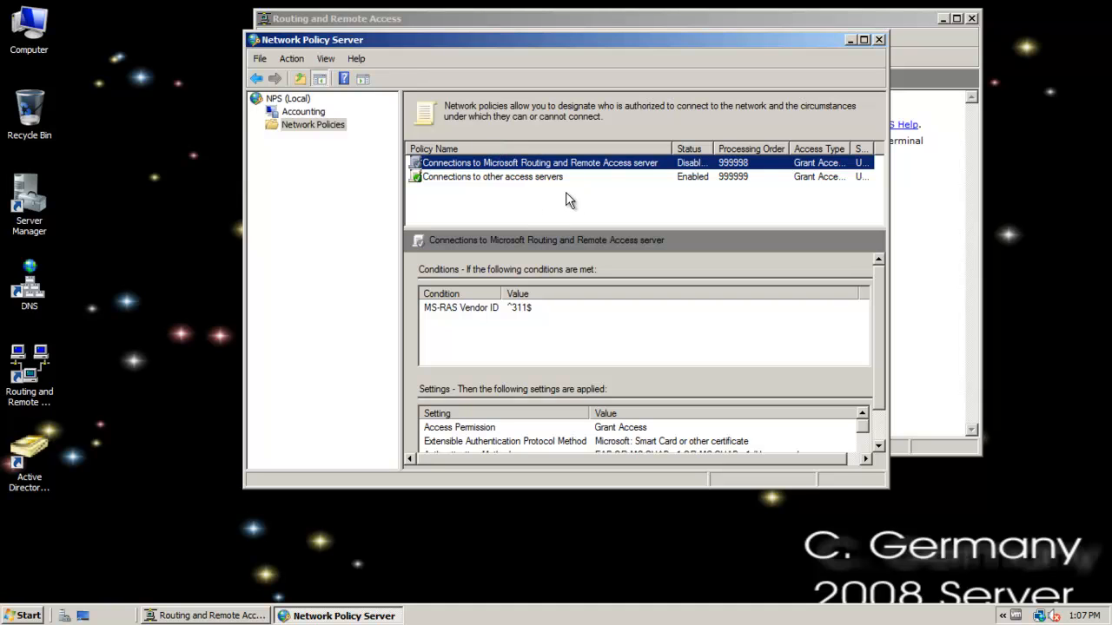
pyautogui.moveTo(714, 148); pyautogui.dragTo(746, 149)
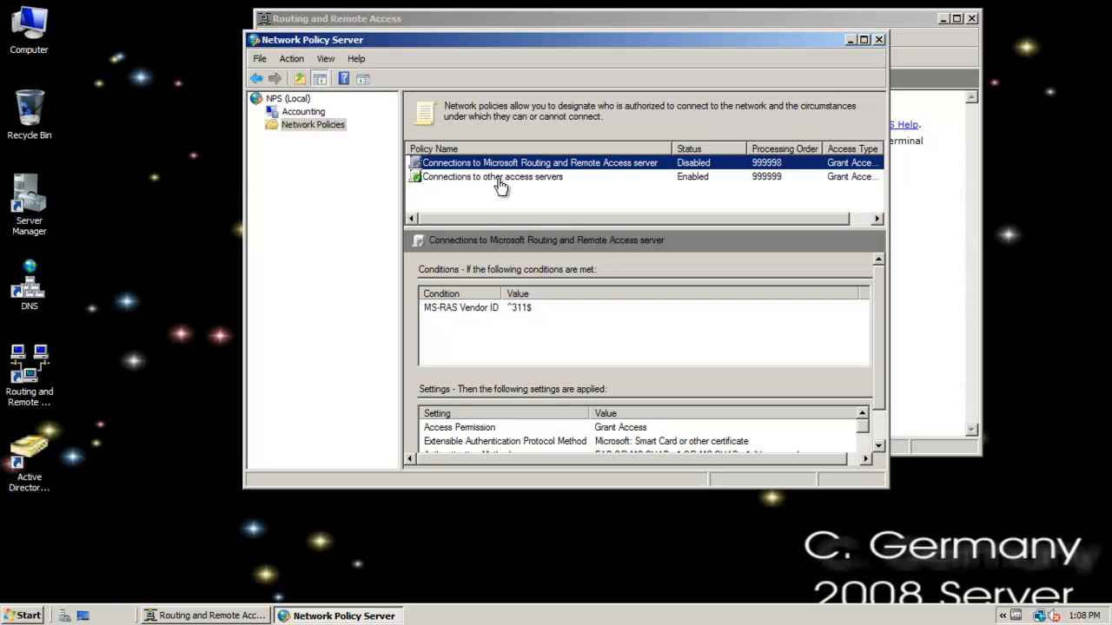
pyautogui.rightClick(473, 176)
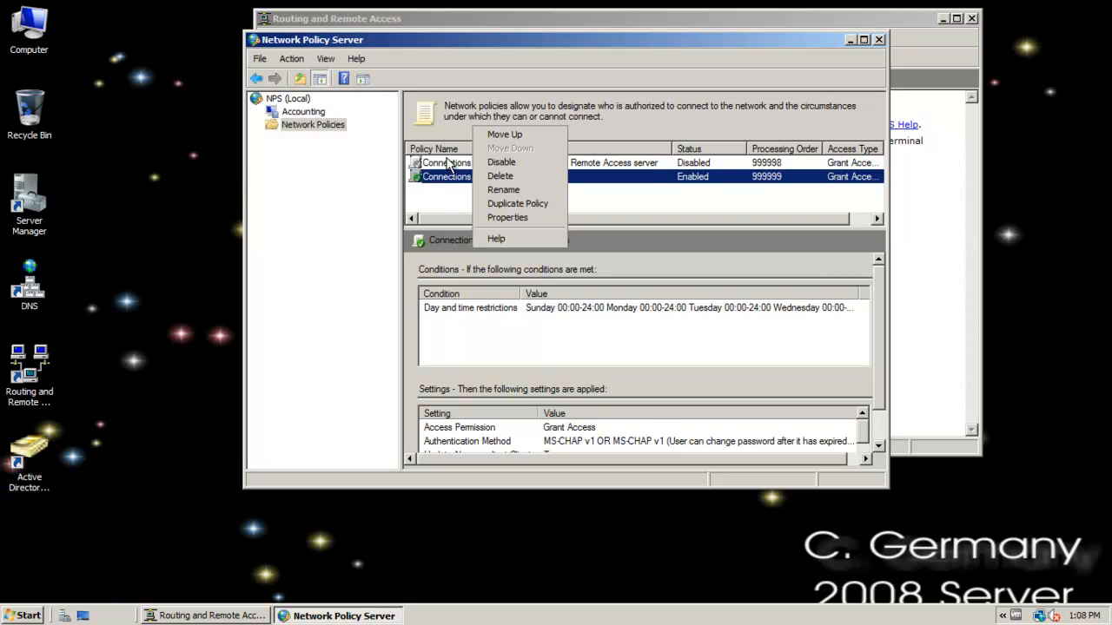
pyautogui.rightClick(448, 165)
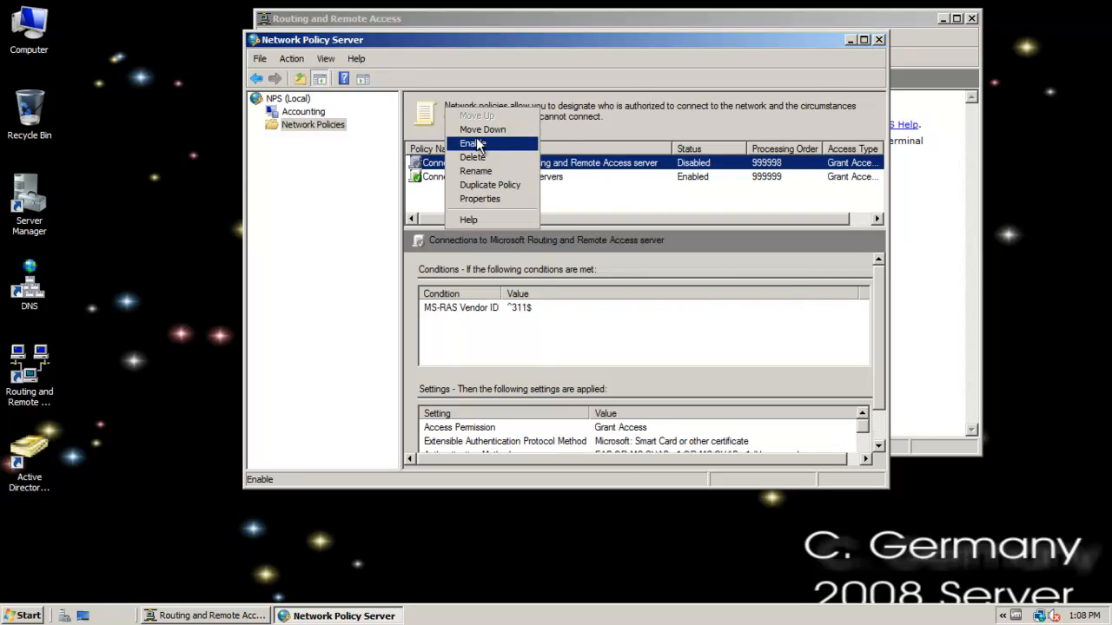
pyautogui.click(478, 143)
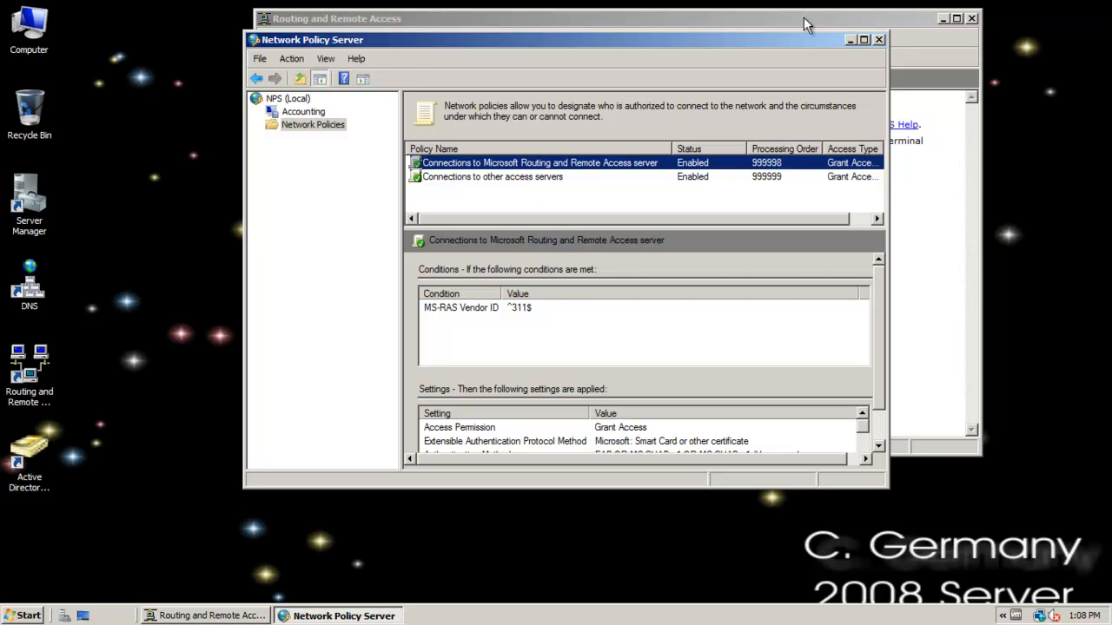
# Close Network Policy Server and review the NAT properties of the DYNAMIC IP interface under IPv4 without changing them.
pyautogui.click(879, 40)
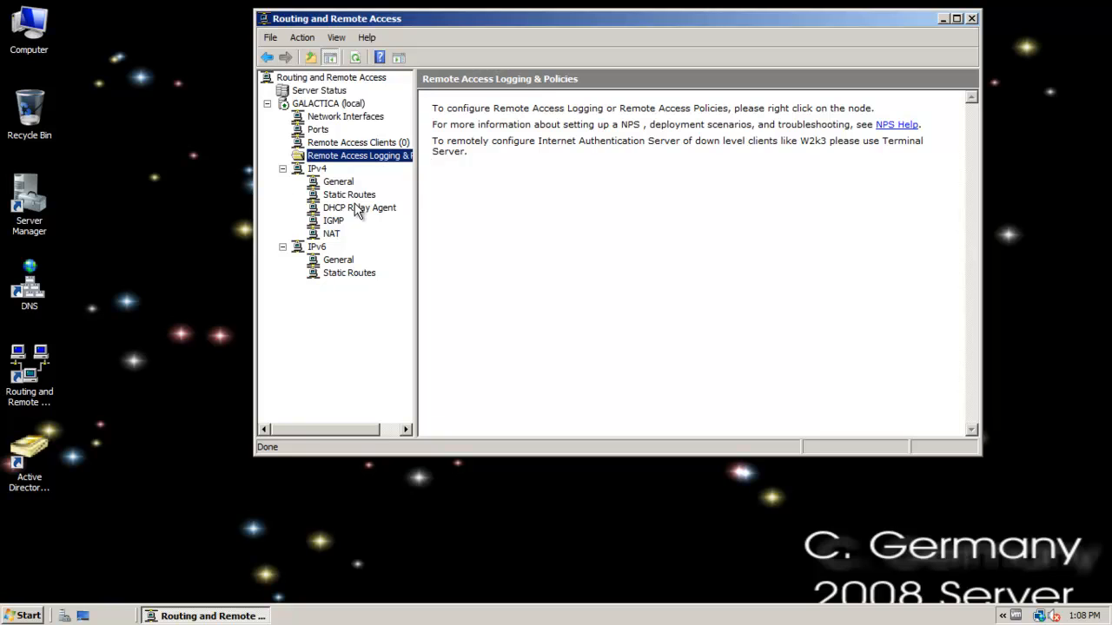
pyautogui.click(331, 235)
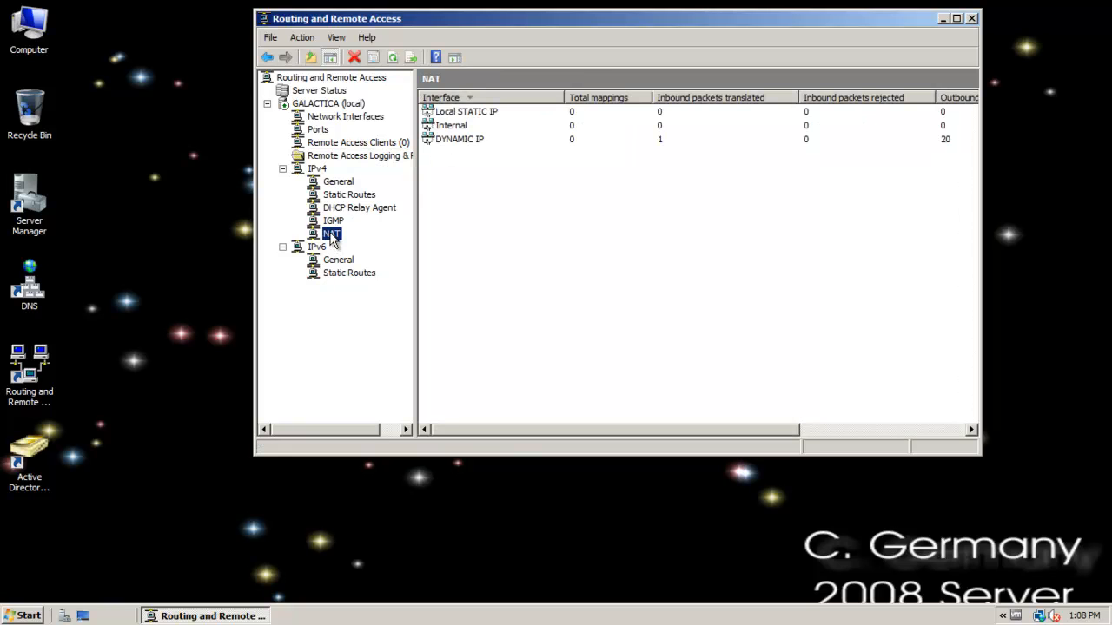
pyautogui.click(464, 140)
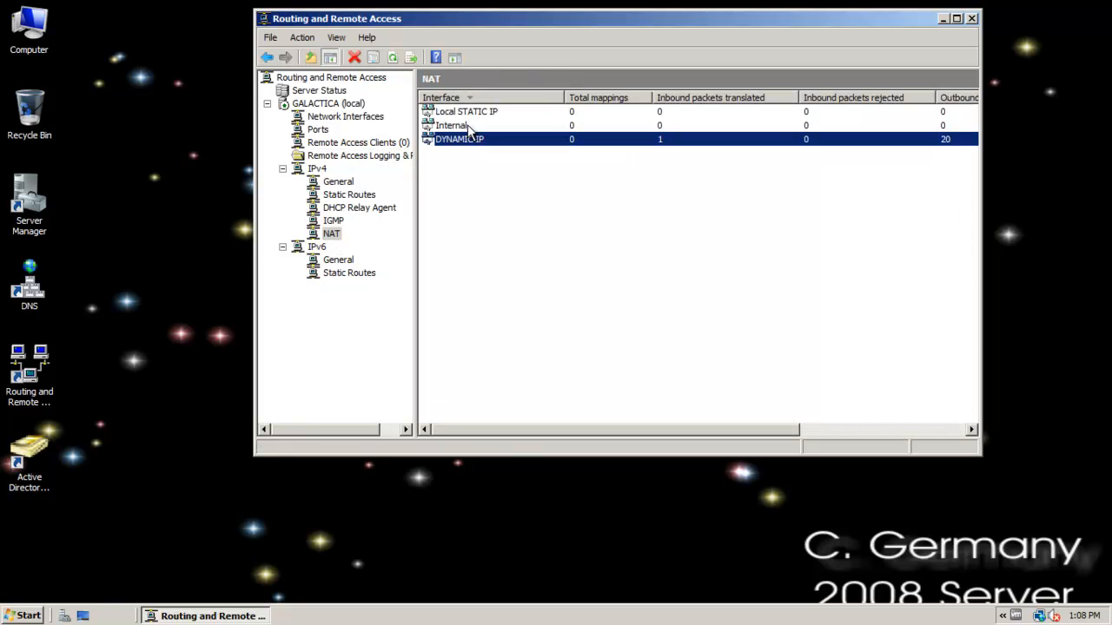
pyautogui.click(470, 114)
pyautogui.doubleClick(471, 140)
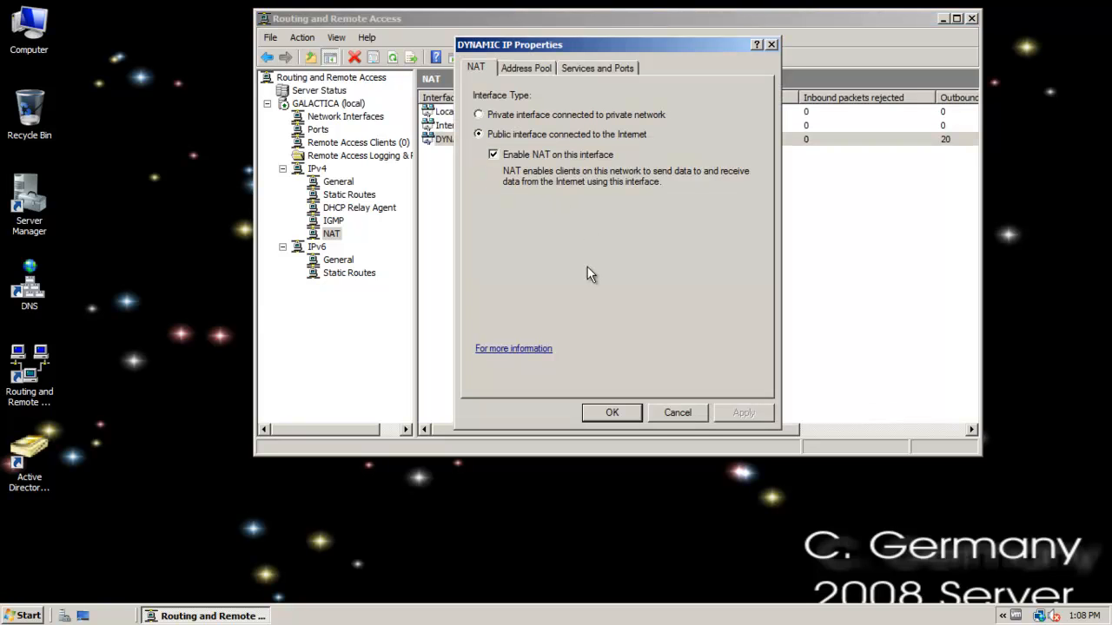
pyautogui.click(670, 414)
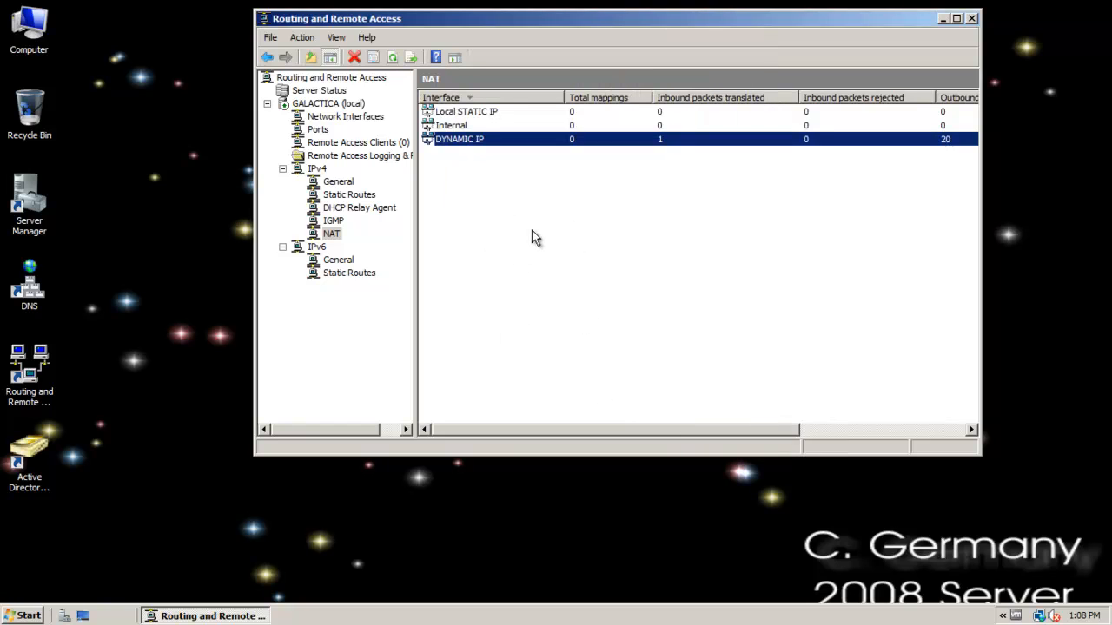
# Review the NAT interface type of the Local STATIC IP interface and dismiss its properties.
pyautogui.click(466, 112)
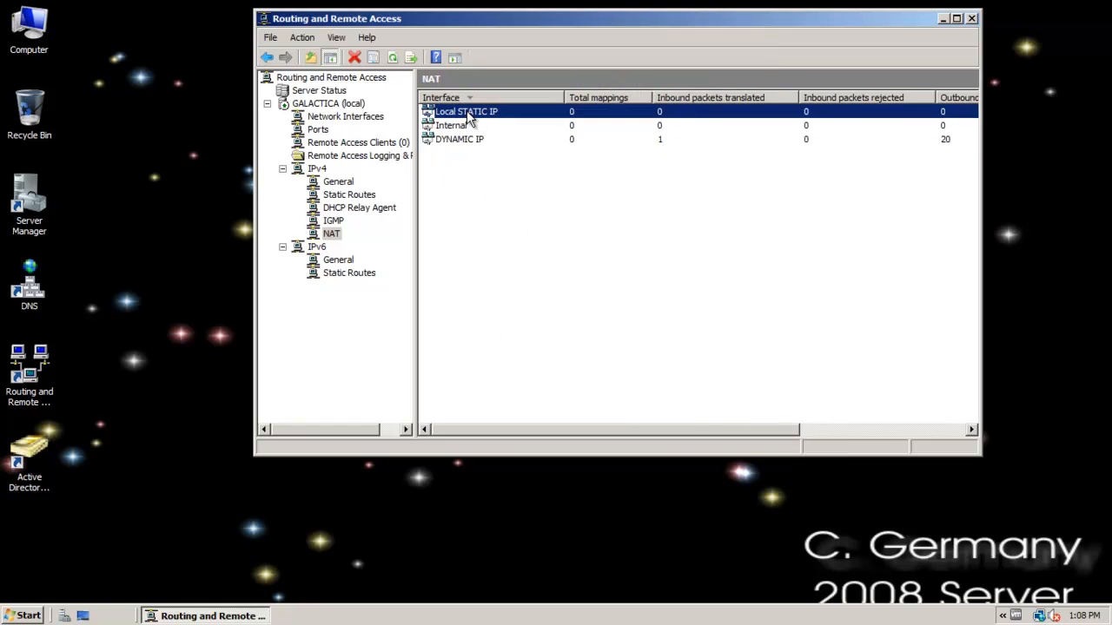
pyautogui.doubleClick(466, 111)
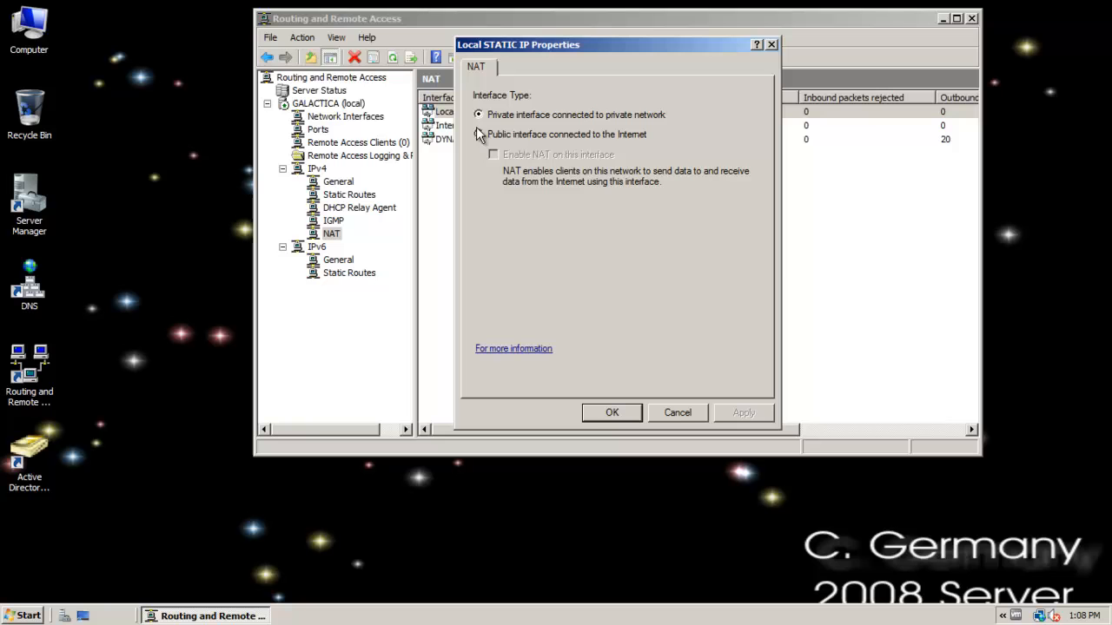
pyautogui.click(674, 418)
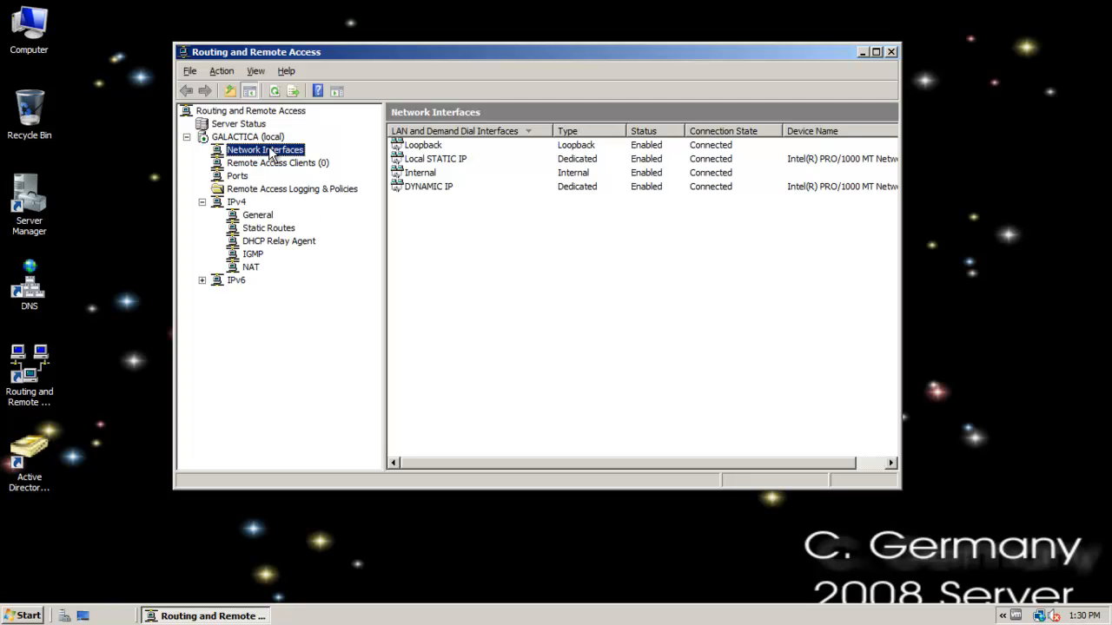
# Look over the Local STATIC IP and DYNAMIC IP network interfaces and check the Remote Access Clients list.
pyautogui.click(458, 158)
pyautogui.click(434, 191)
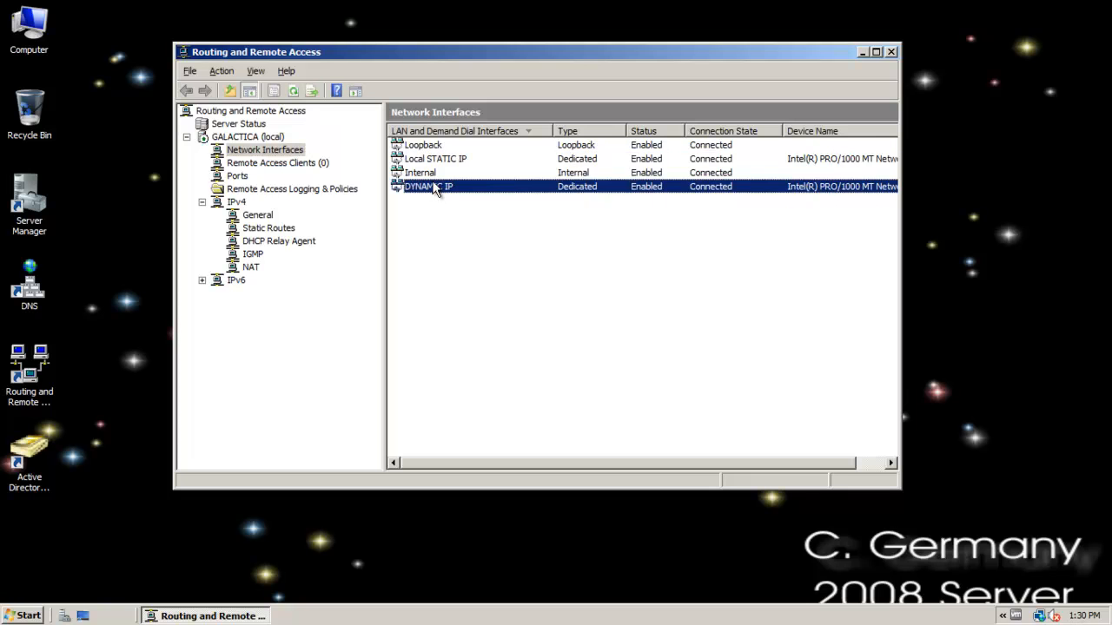
pyautogui.click(434, 162)
pyautogui.click(298, 165)
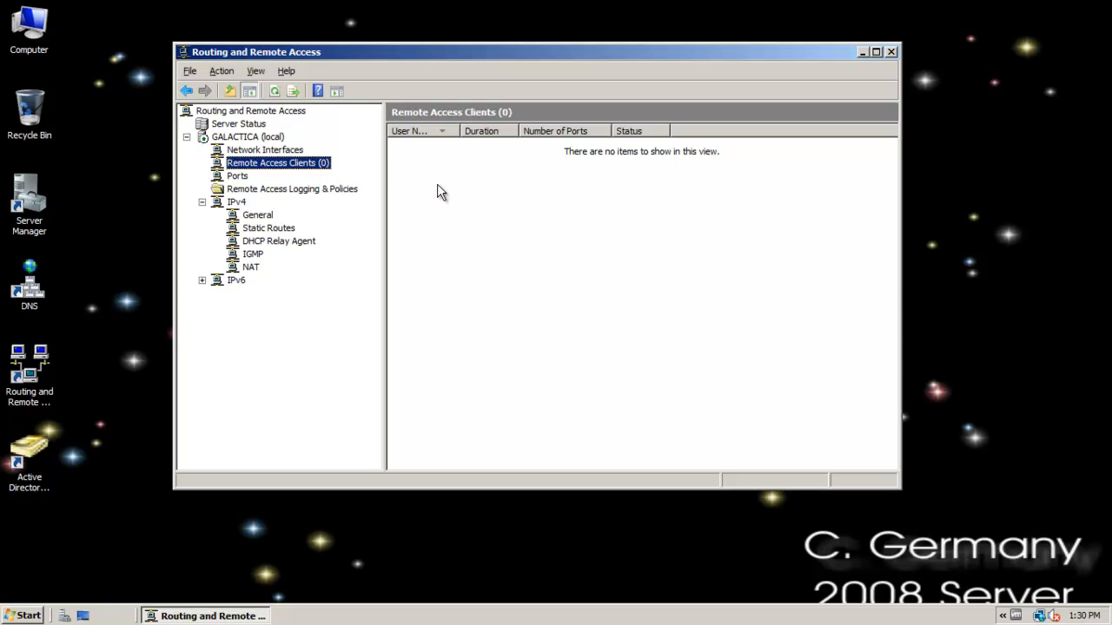
# Examine the server's ports list, looking through the SSTP, PPTP and L2TP WAN Miniport entries.
pyautogui.click(235, 176)
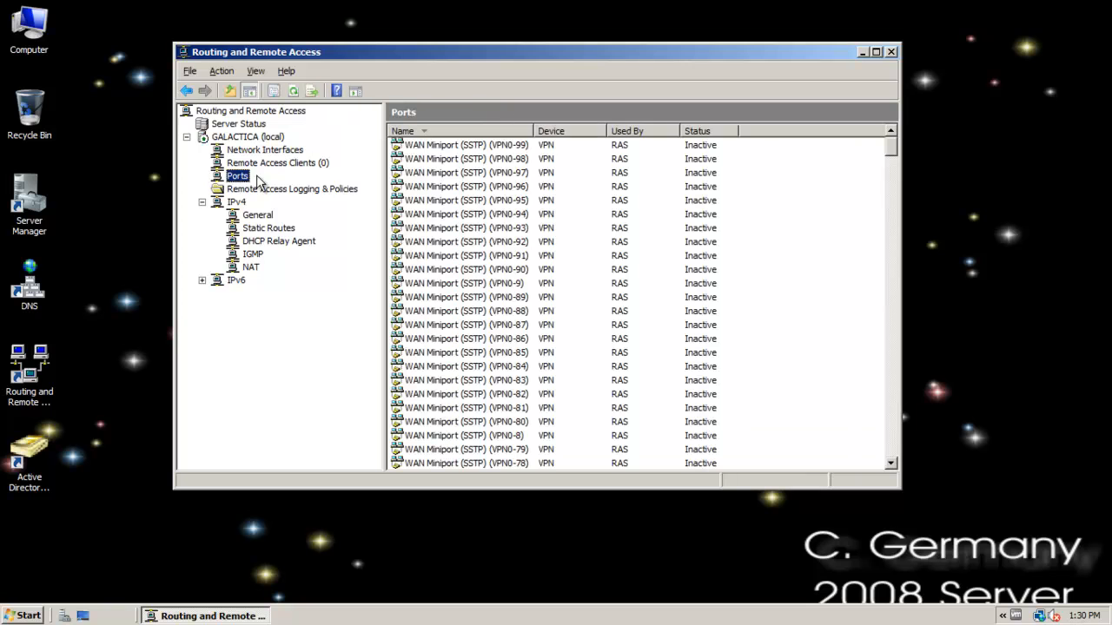
pyautogui.click(483, 146)
pyautogui.click(500, 229)
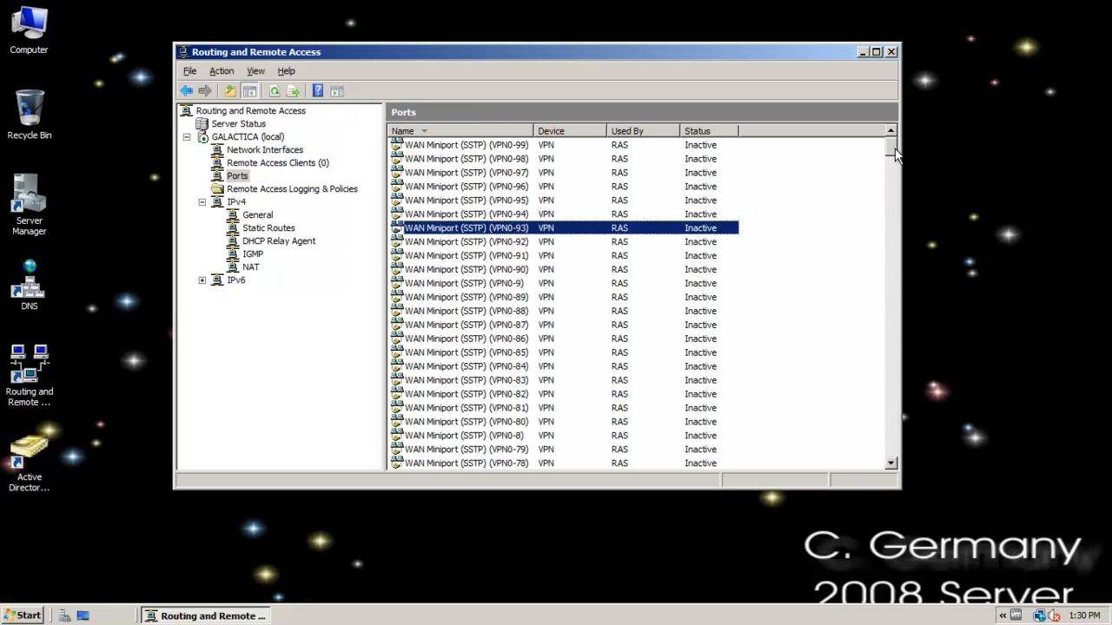
pyautogui.moveTo(896, 153); pyautogui.dragTo(898, 276)
pyautogui.click(488, 298)
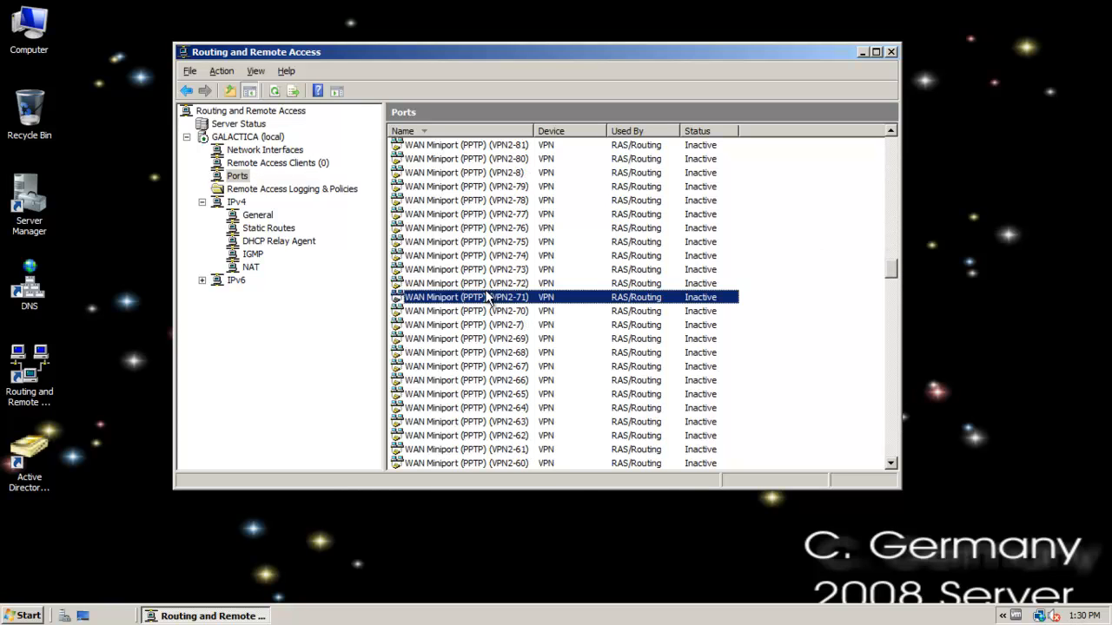
pyautogui.moveTo(894, 271); pyautogui.dragTo(902, 361)
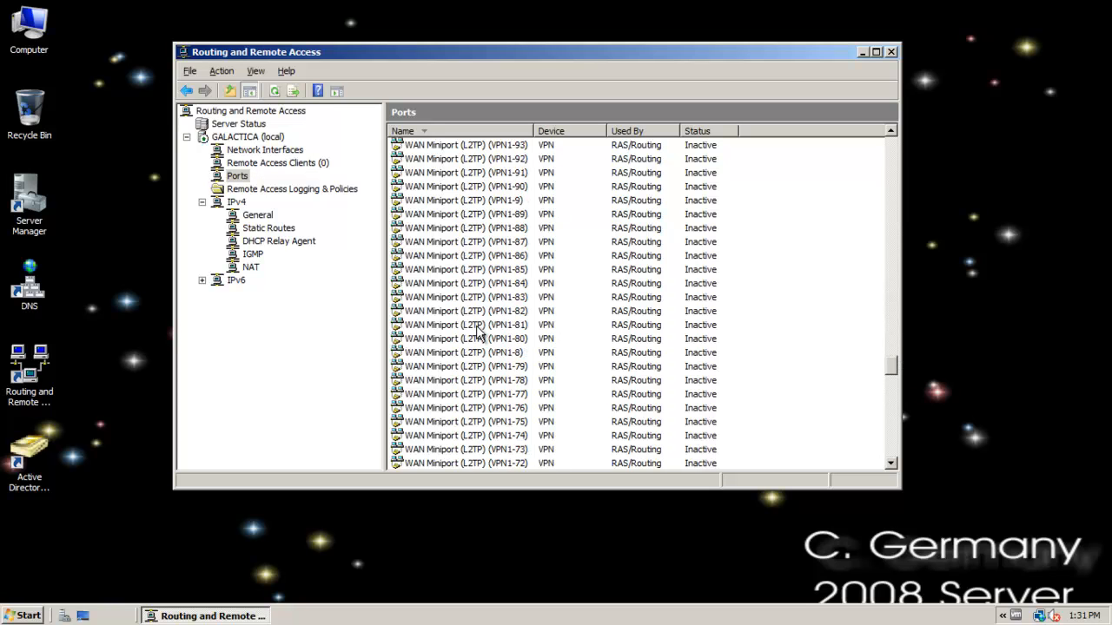
pyautogui.click(476, 328)
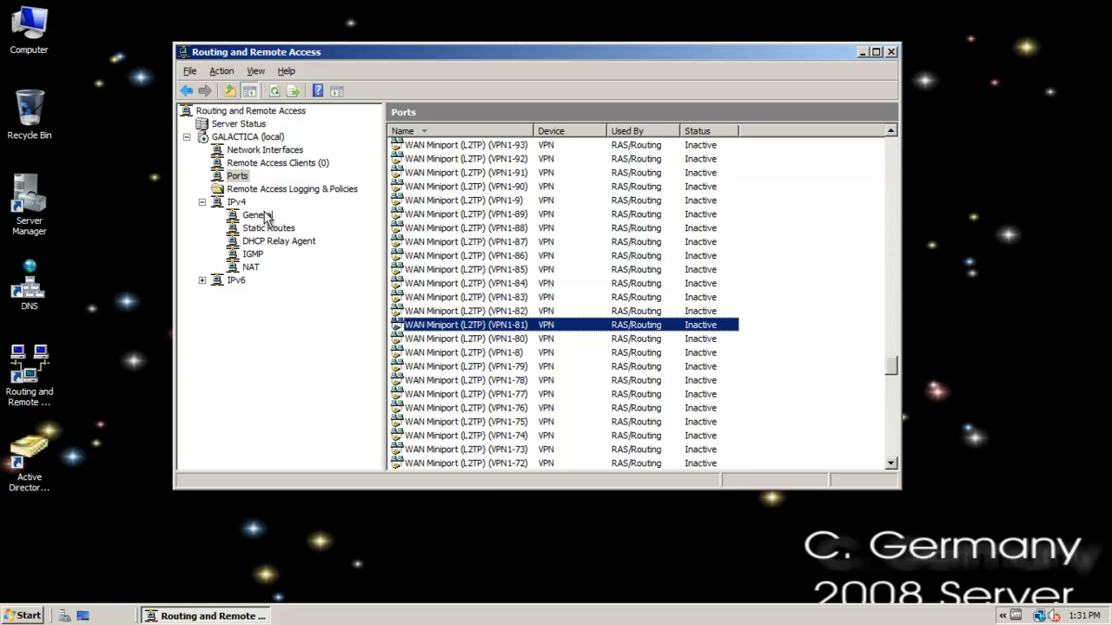
# Launch Network Policy Server from Remote Access Logging & Policies and review the conditions and settings of both network policies.
pyautogui.click(297, 190)
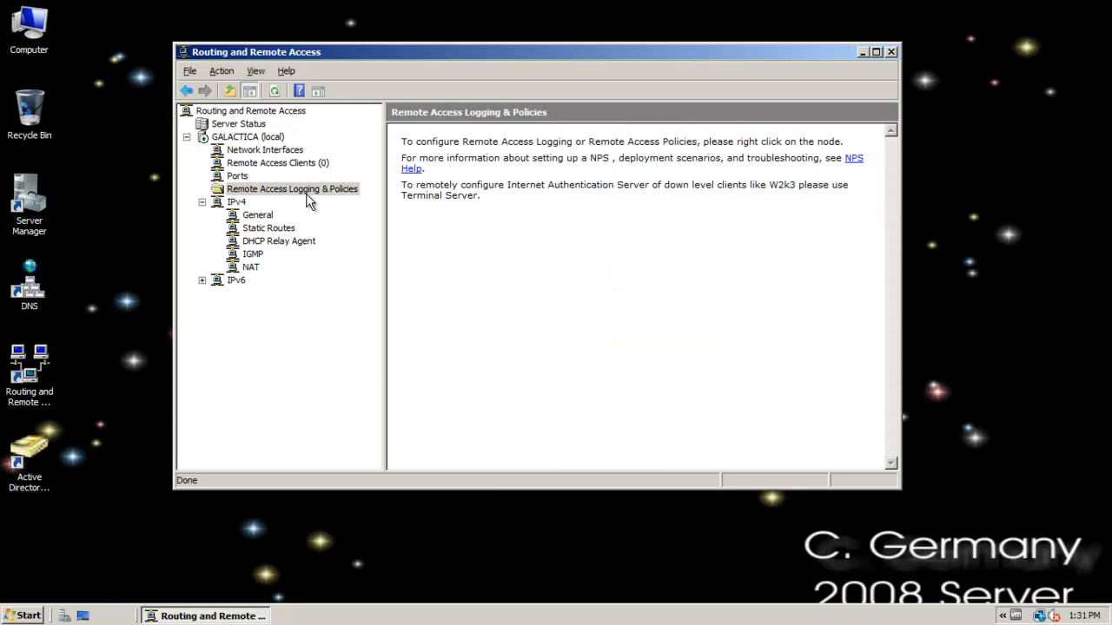
pyautogui.click(305, 191)
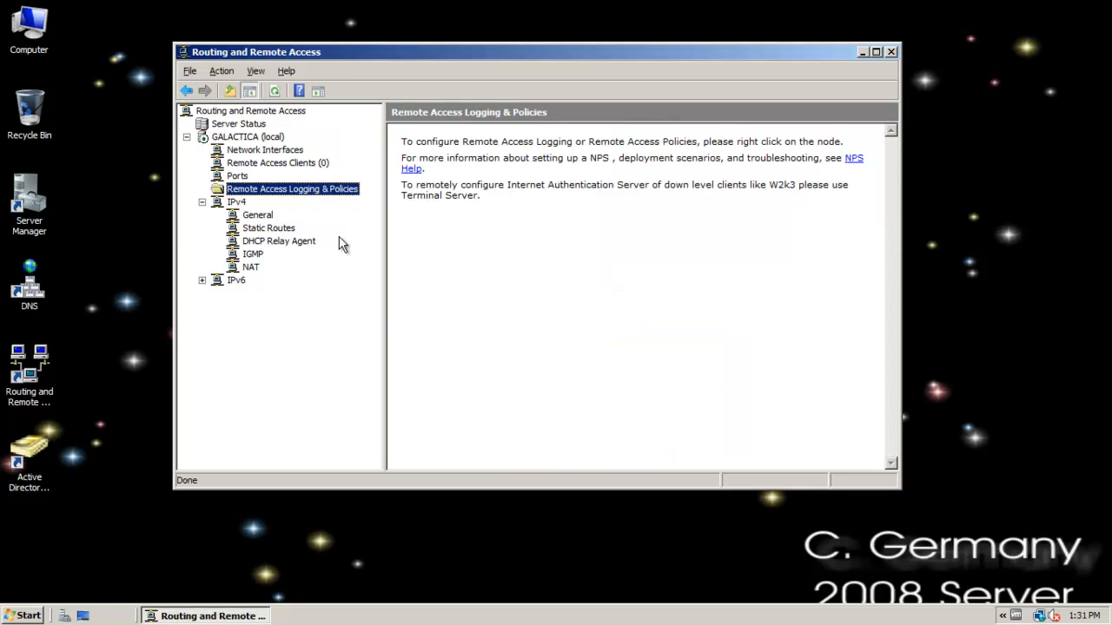
pyautogui.rightClick(266, 188)
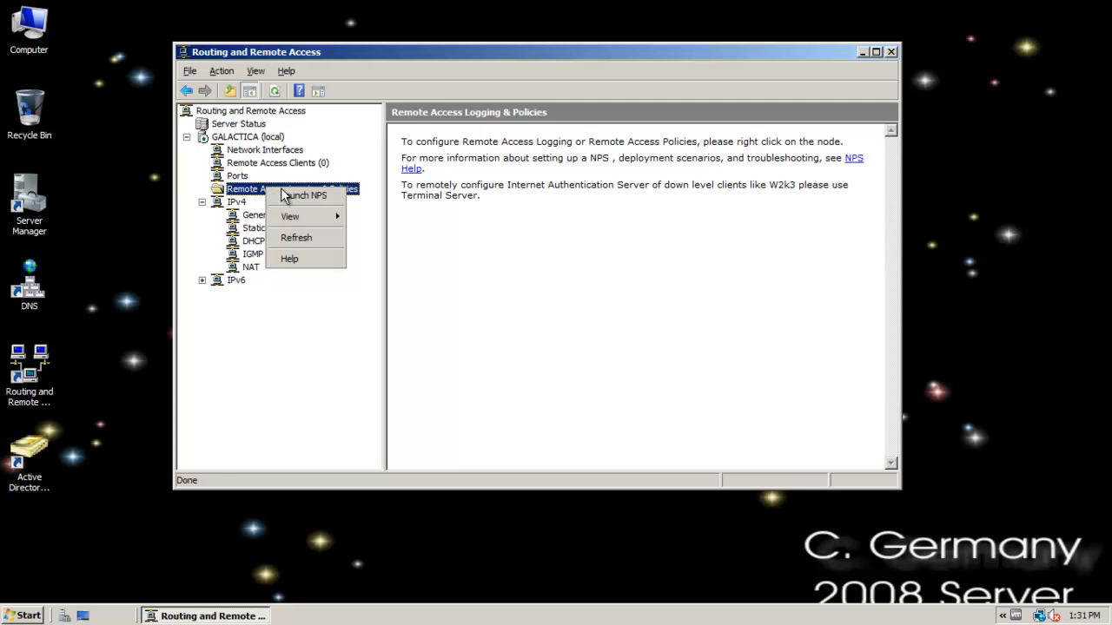
pyautogui.click(298, 198)
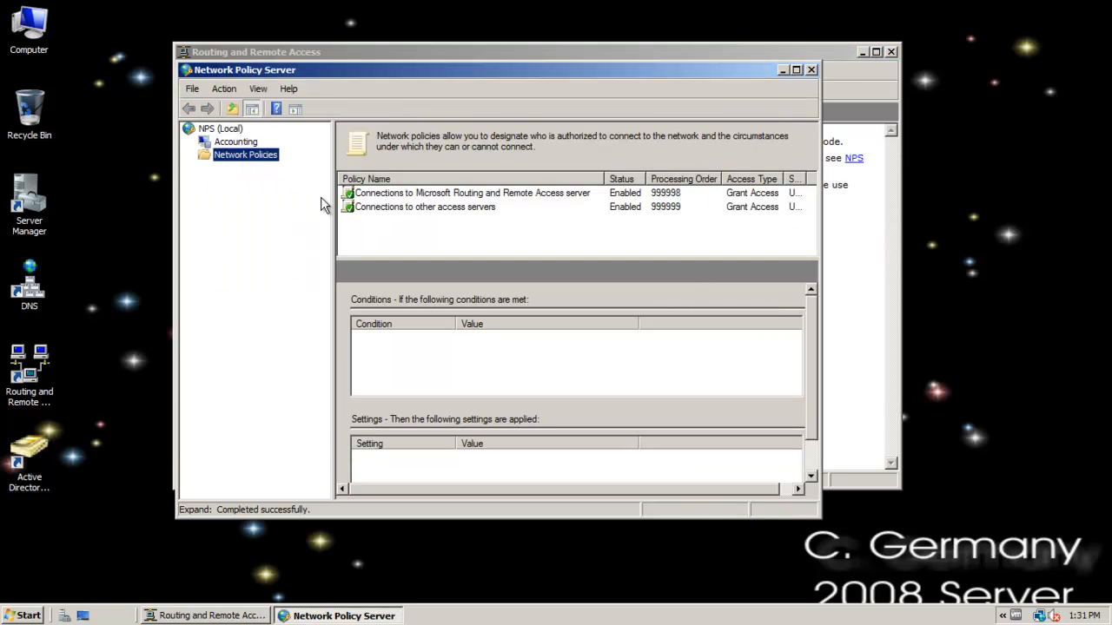
pyautogui.click(374, 195)
pyautogui.click(383, 209)
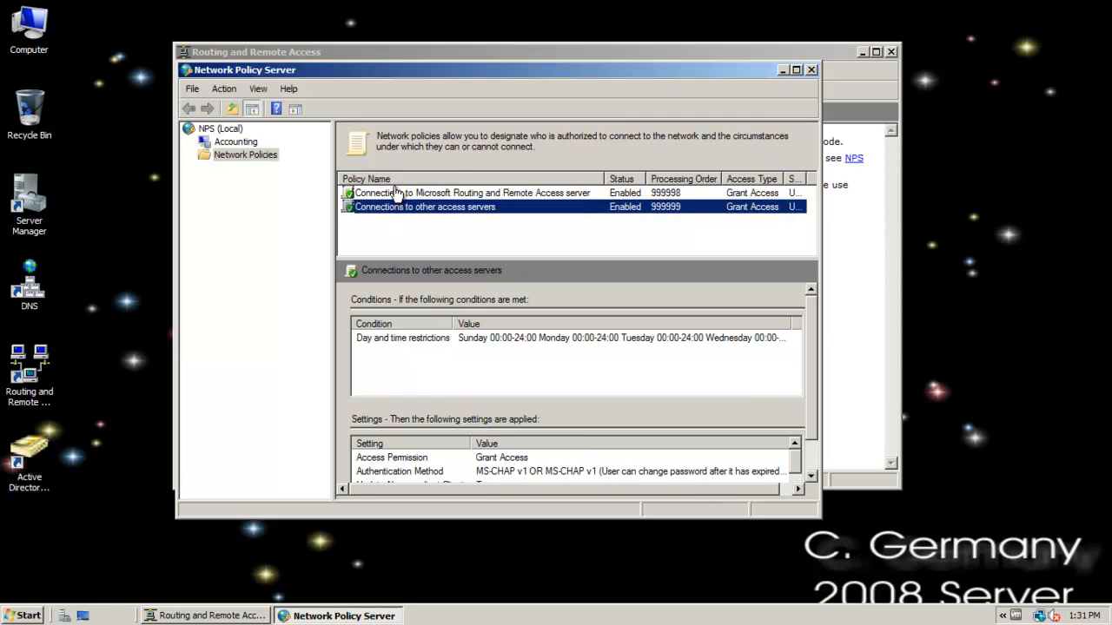
pyautogui.click(397, 193)
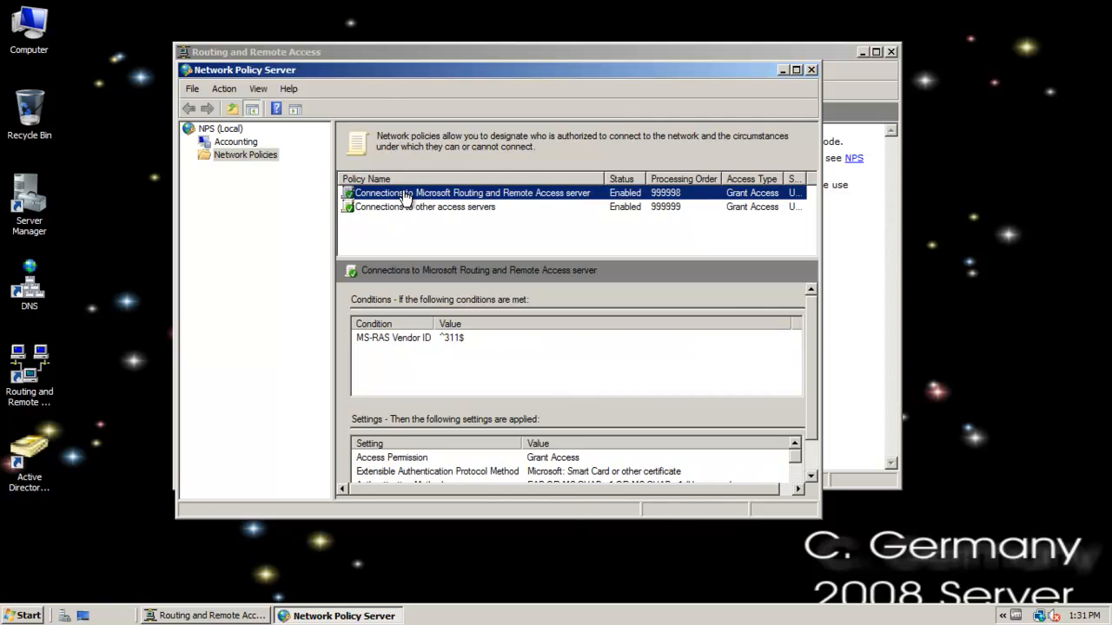
# Review the overview properties of the Connections to Microsoft Routing and Remote Access server policy and dismiss them unchanged.
pyautogui.rightClick(402, 191)
pyautogui.click(426, 231)
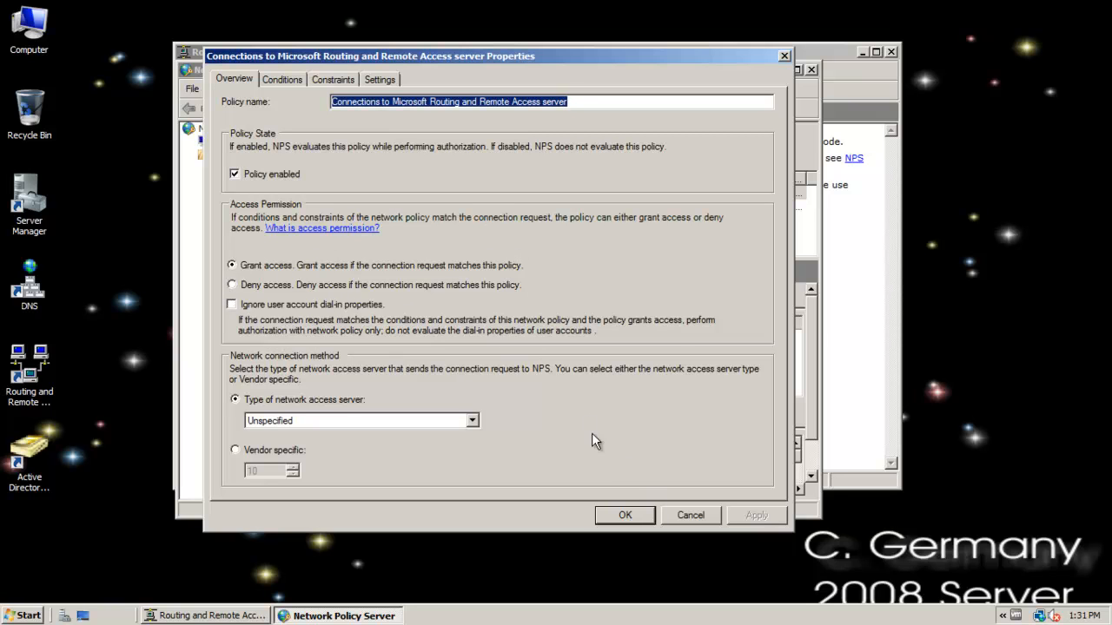
pyautogui.click(690, 515)
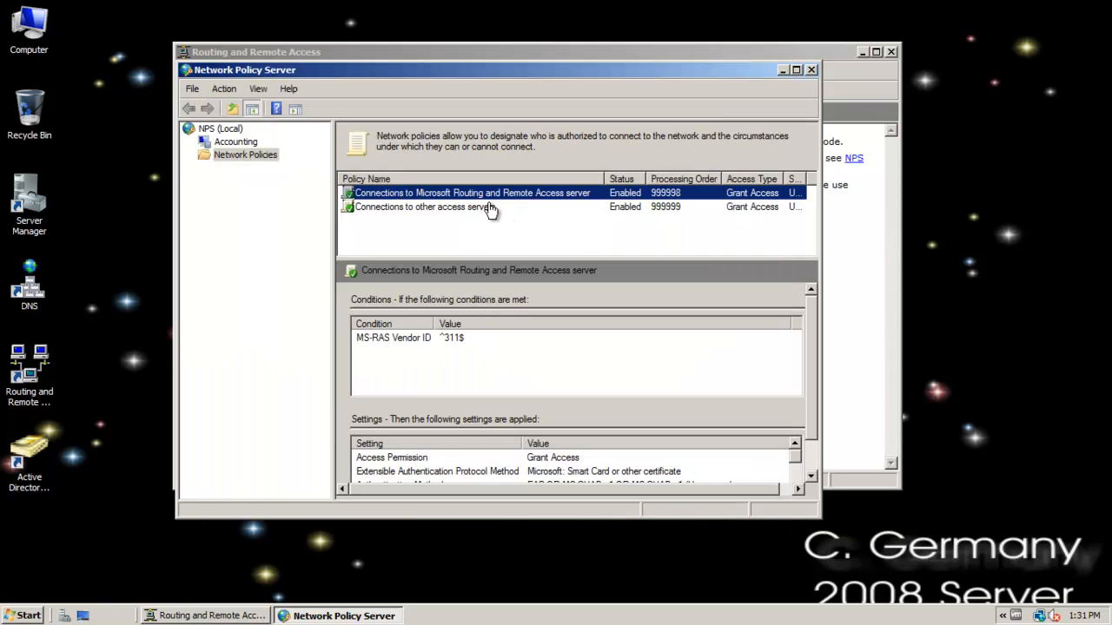
pyautogui.rightClick(483, 195)
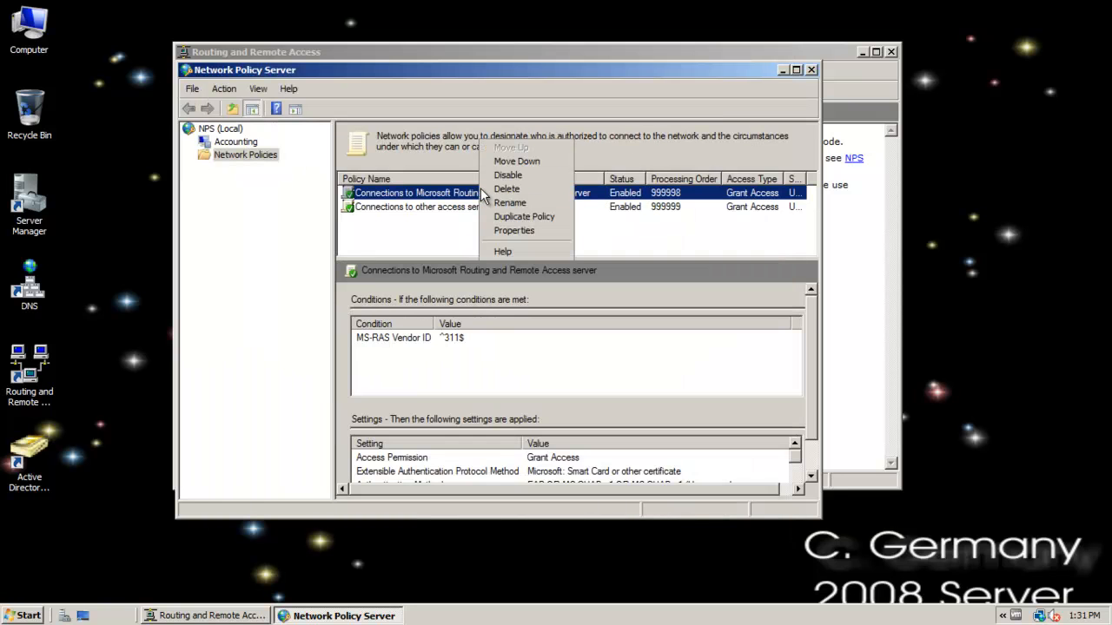
pyautogui.click(388, 87)
# Start a new network policy named RAP 1, keeping the network access server type Unspecified.
pyautogui.rightClick(234, 149)
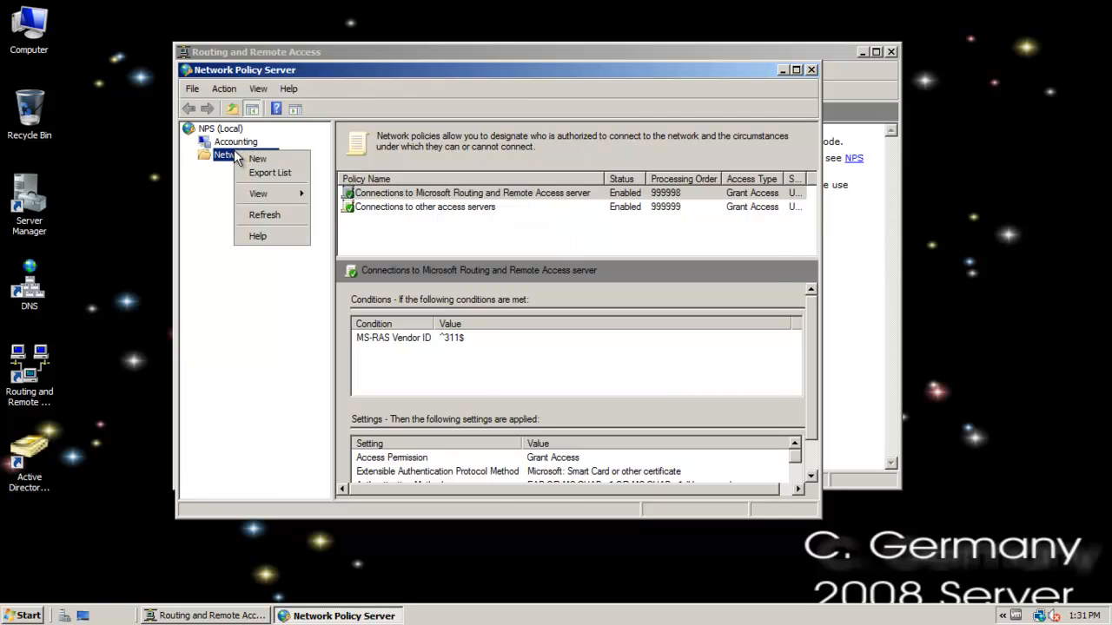
pyautogui.click(258, 159)
pyautogui.write('RAP 1')
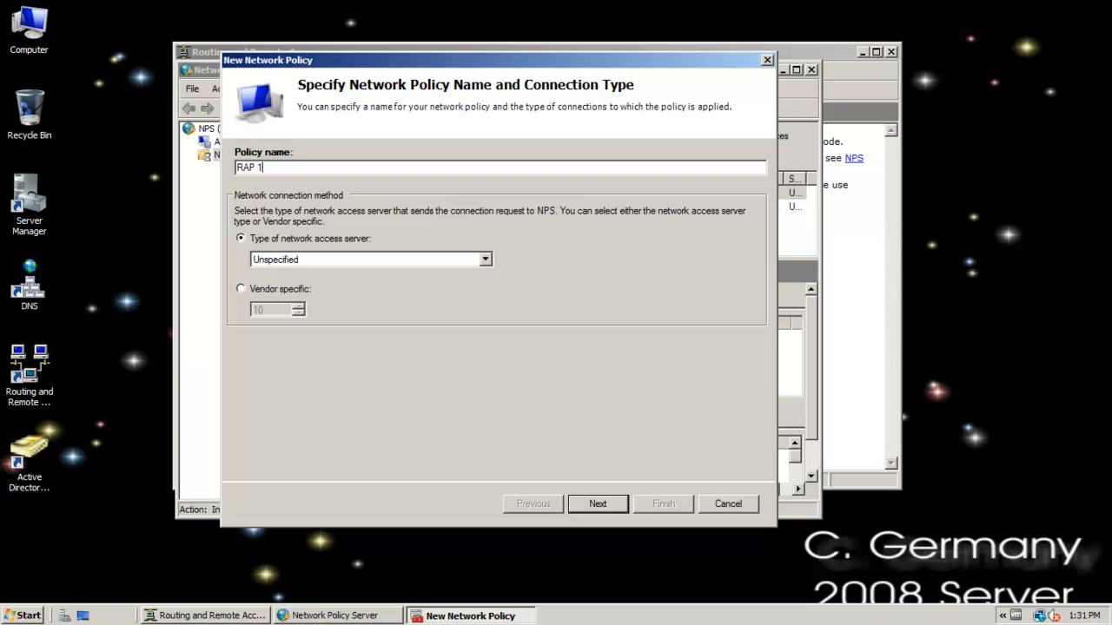
pyautogui.click(608, 505)
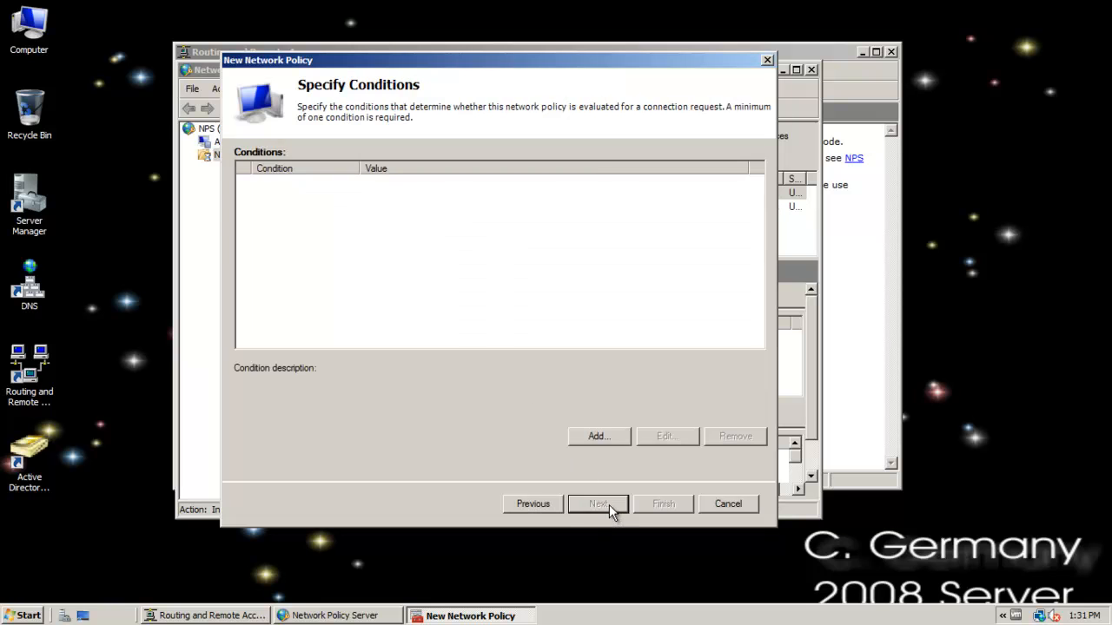
# Add a Windows Groups condition requiring membership in the domain users group and accept the policy's conditions.
pyautogui.click(591, 435)
pyautogui.click(298, 222)
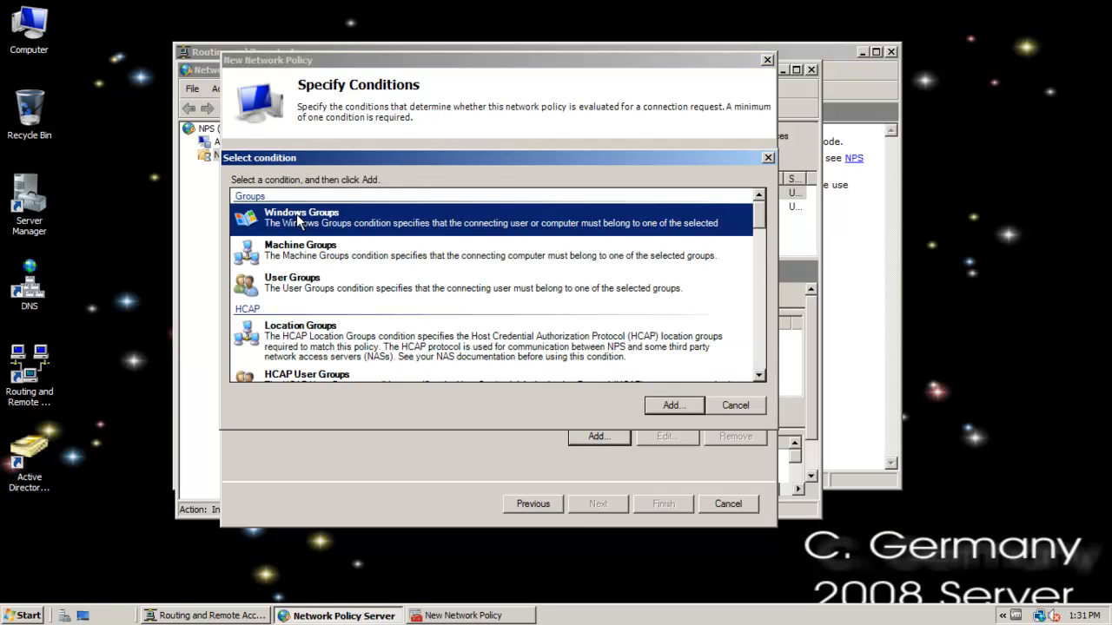
pyautogui.click(665, 405)
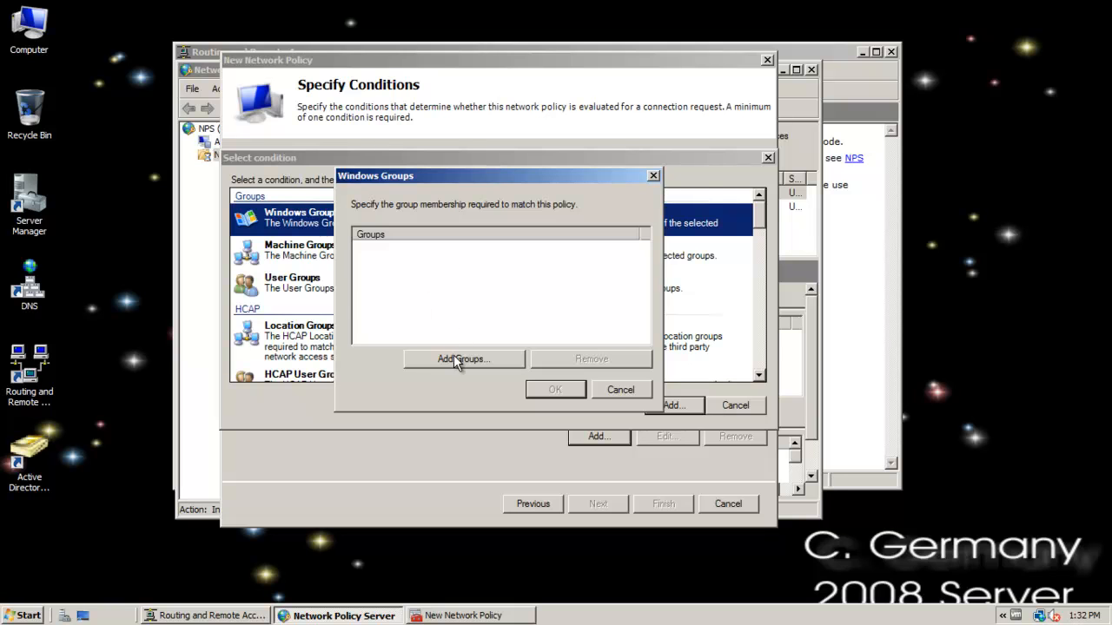
pyautogui.click(463, 359)
pyautogui.write('domain users')
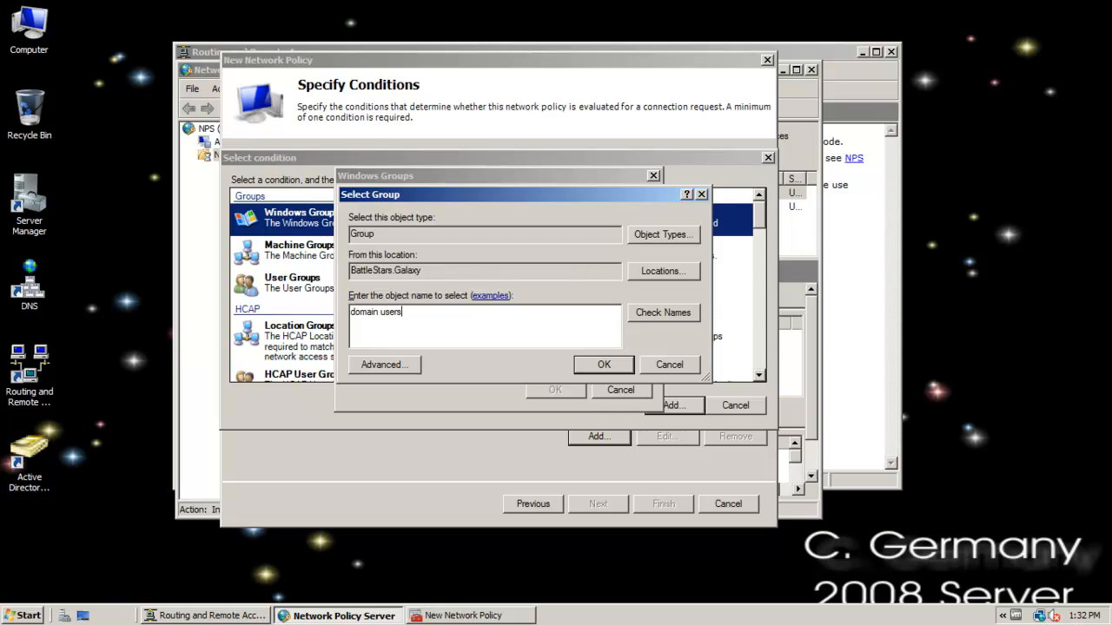
pyautogui.click(596, 363)
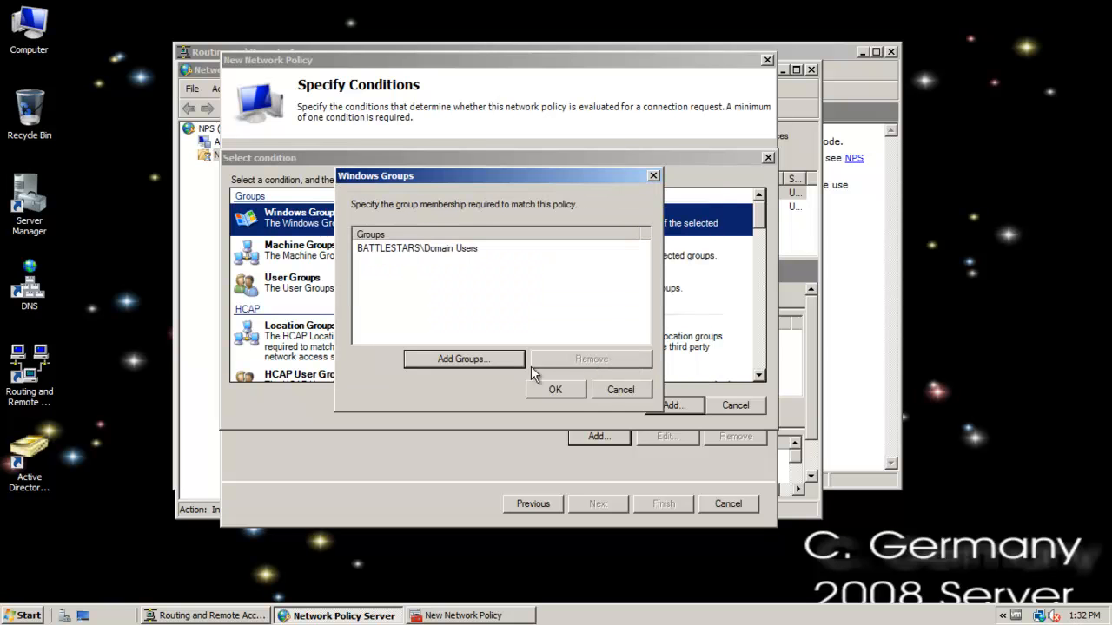
pyautogui.click(555, 390)
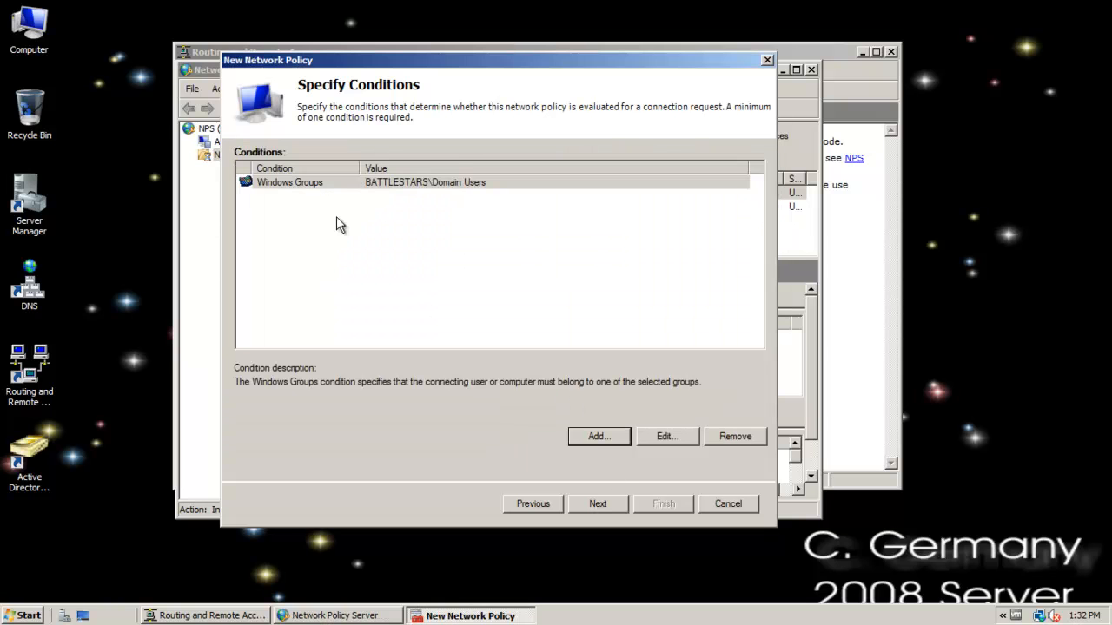
pyautogui.click(307, 184)
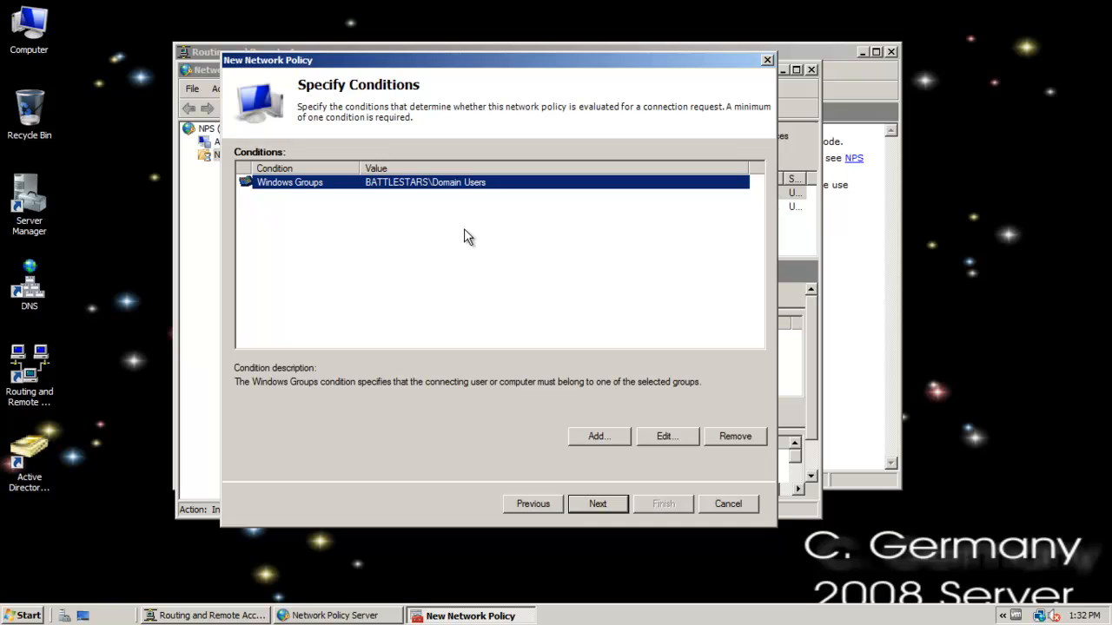
pyautogui.click(610, 503)
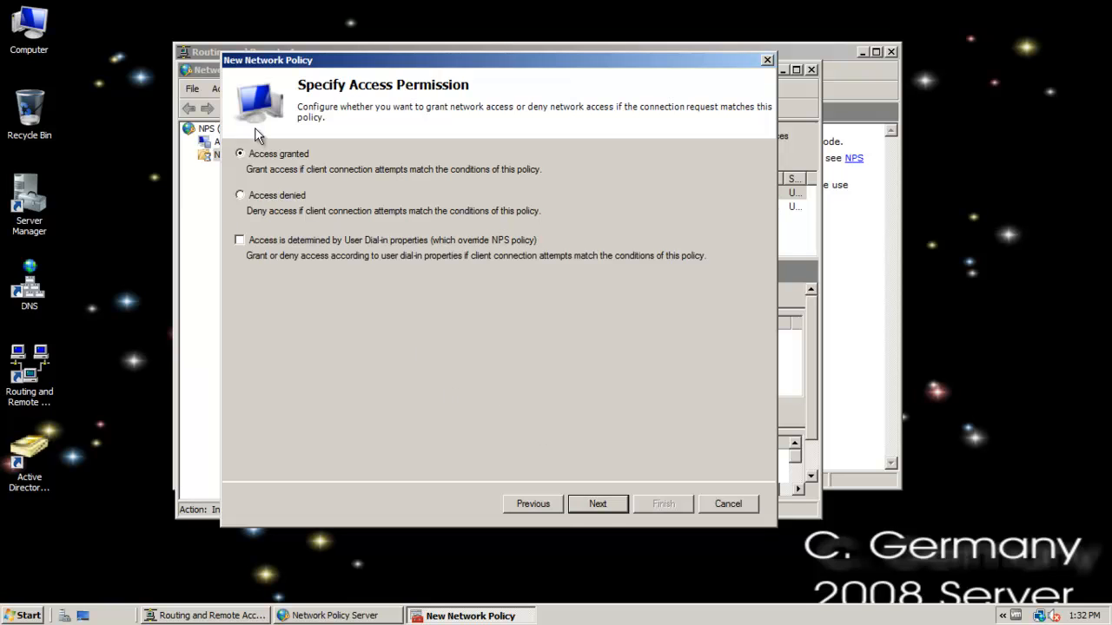
# Keep the permission at Access granted, check the available EAP types without adding one, and accept the default authentication methods.
pyautogui.click(604, 502)
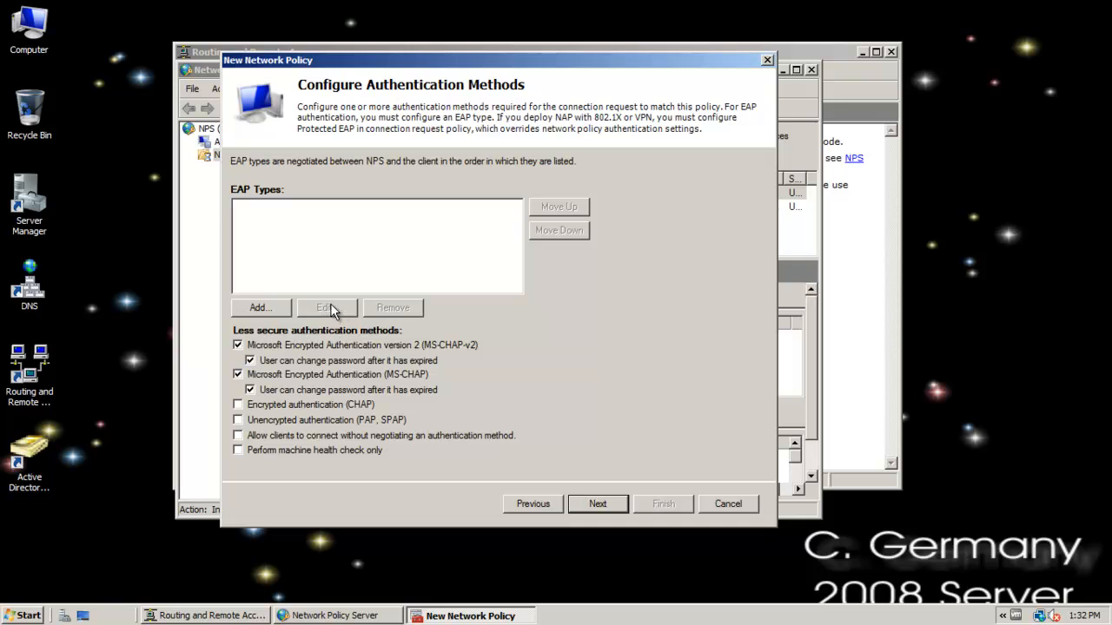
pyautogui.click(267, 311)
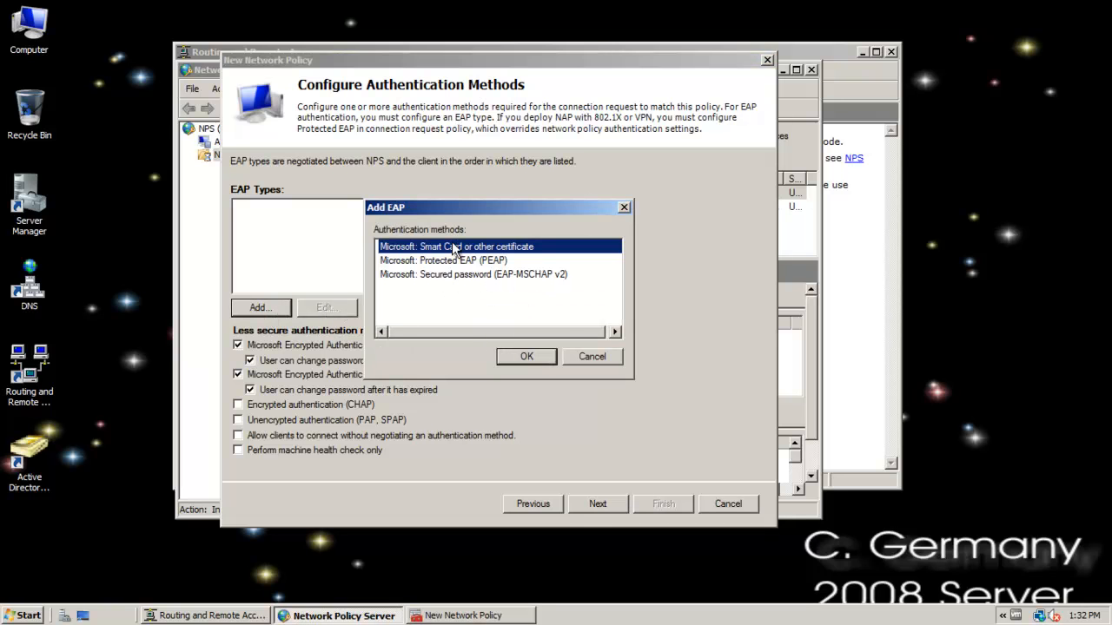
pyautogui.click(594, 357)
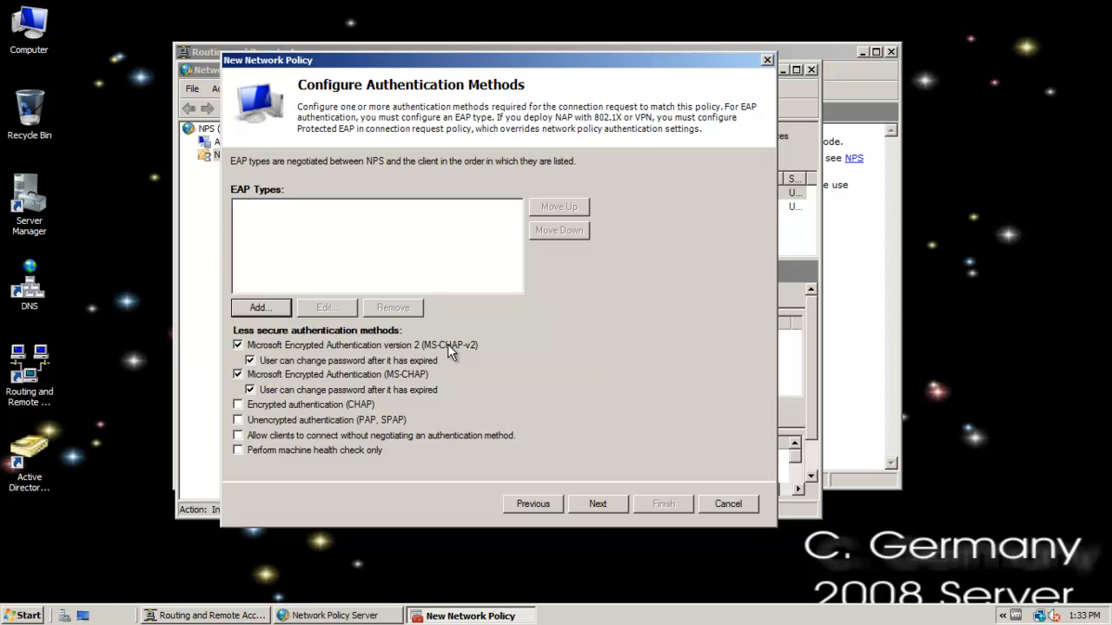
pyautogui.click(595, 501)
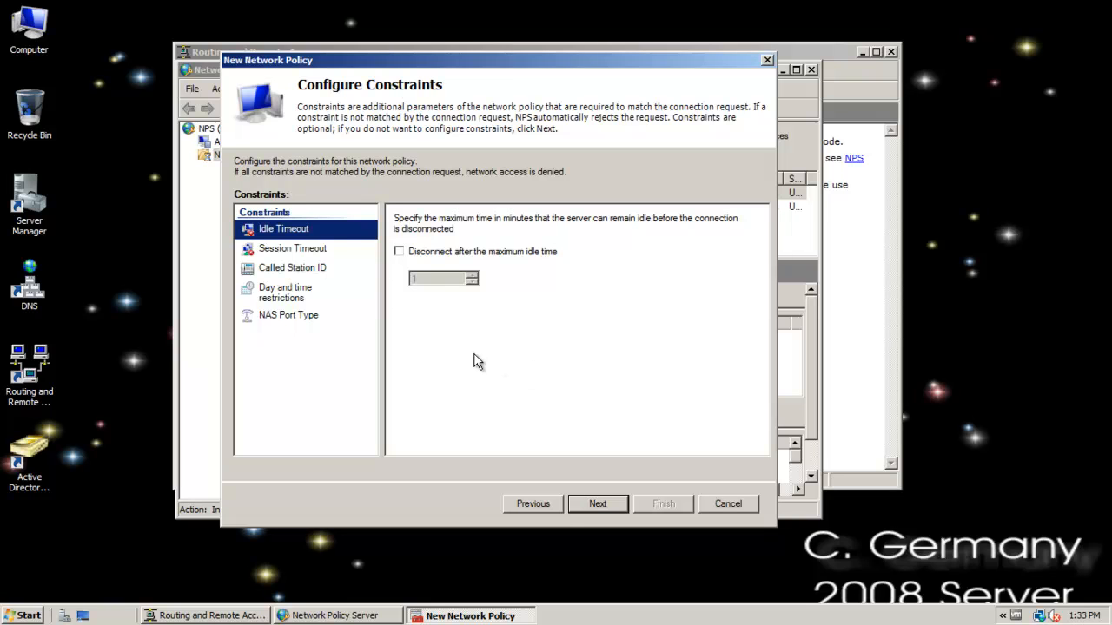
# Try a 6-minute idle timeout and the maximum session time option, and turn both constraints back off.
pyautogui.click(399, 251)
pyautogui.click(471, 275)
pyautogui.click(470, 274)
pyautogui.click(471, 275)
pyautogui.click(313, 250)
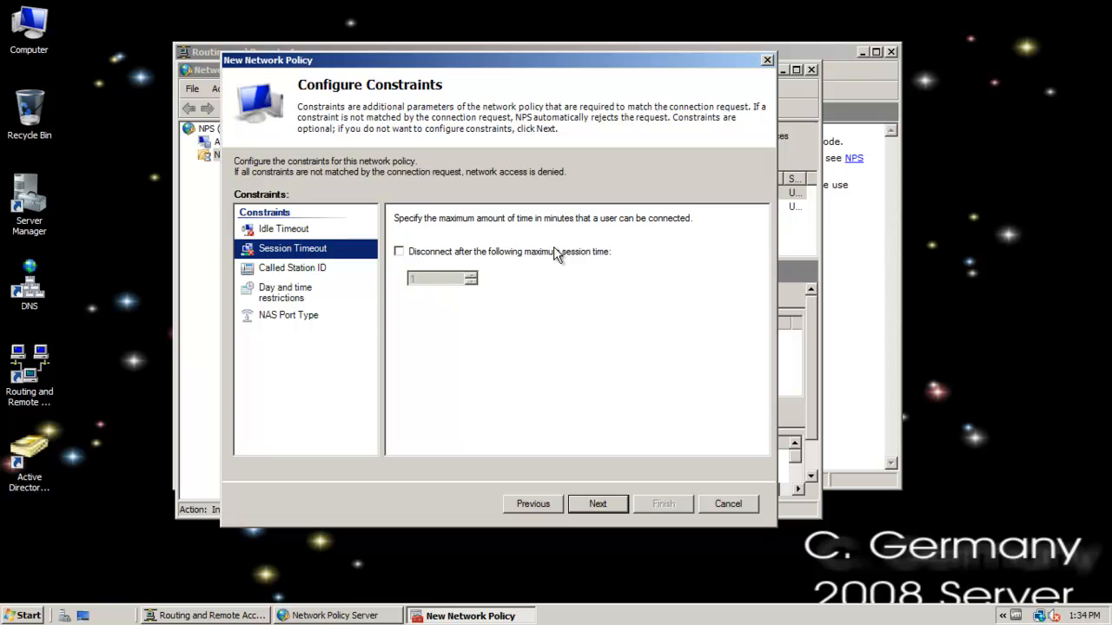
pyautogui.click(400, 252)
pyautogui.click(404, 258)
pyautogui.click(262, 230)
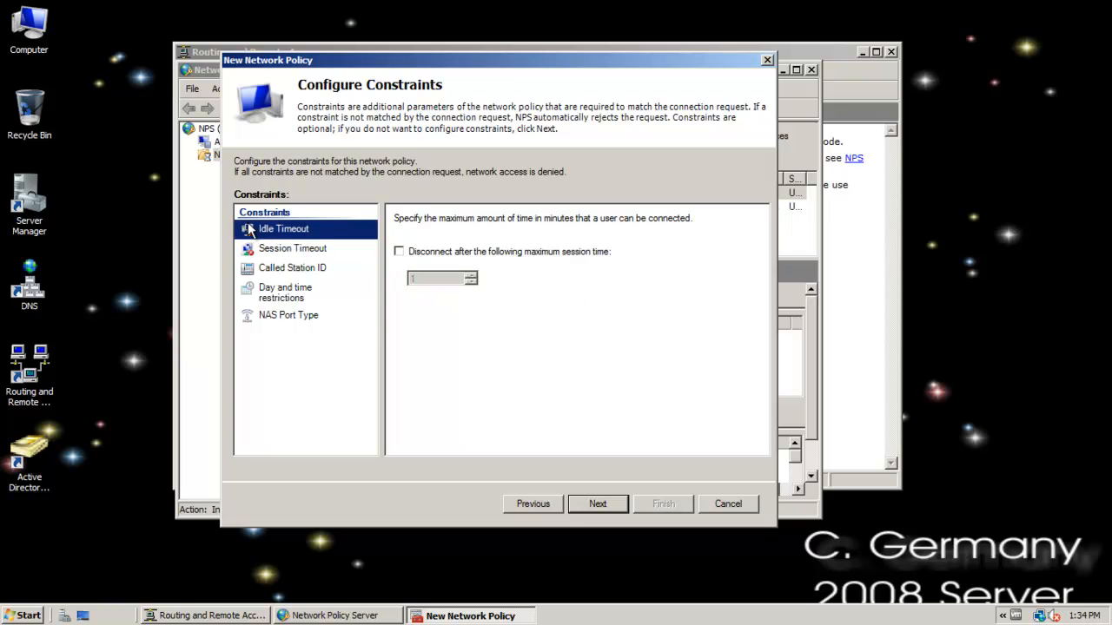
pyautogui.click(399, 252)
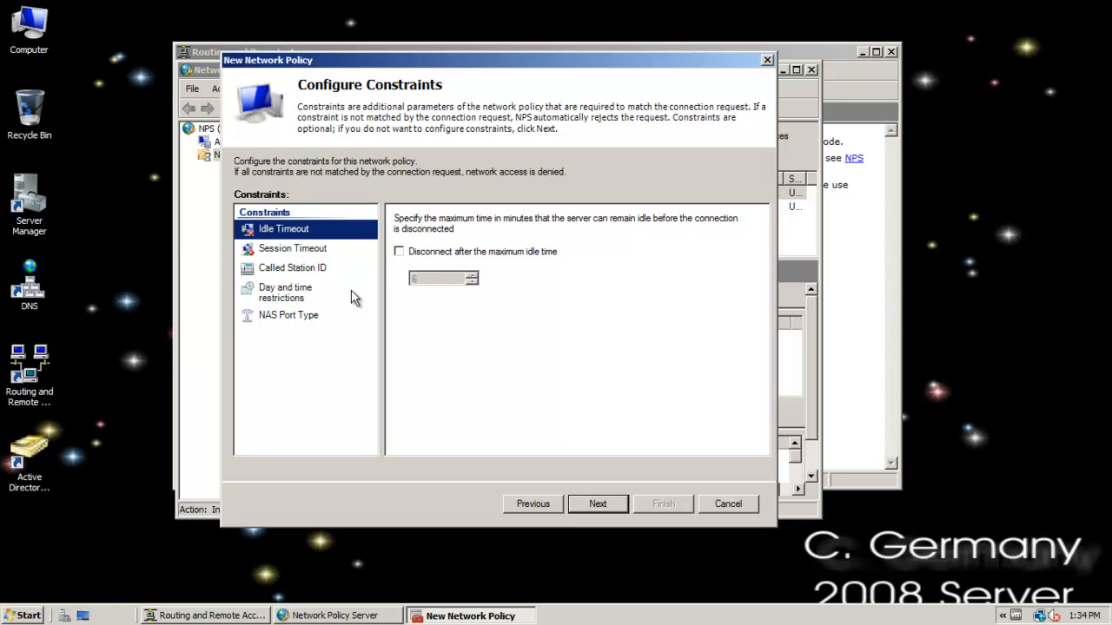
# Try the Called Station ID constraint that allows access only to one number, and clear it again.
pyautogui.click(282, 269)
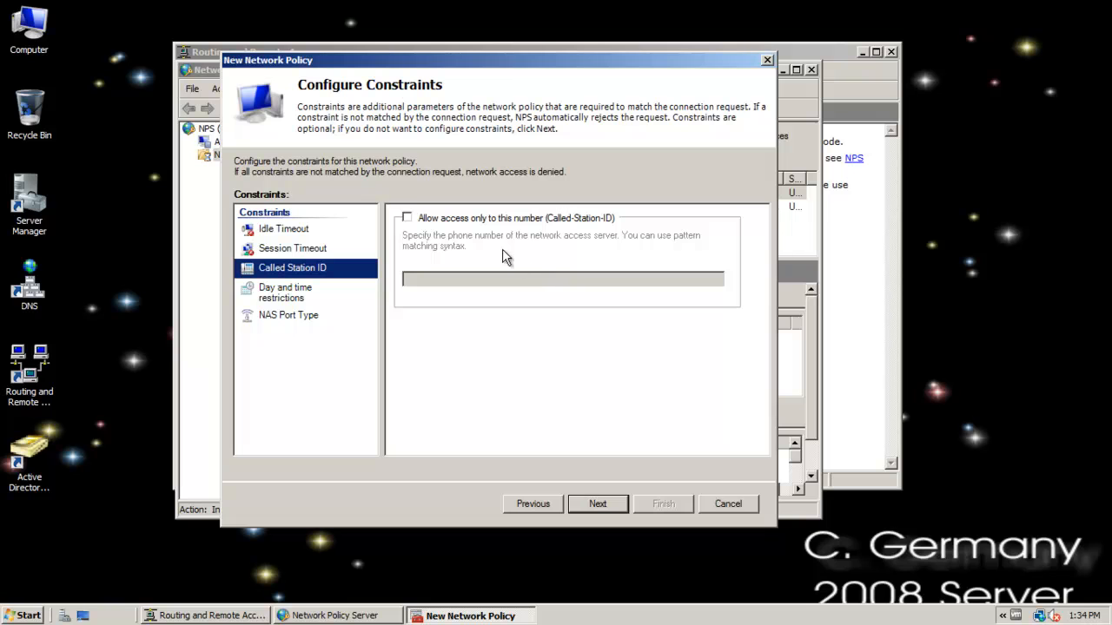
pyautogui.click(438, 220)
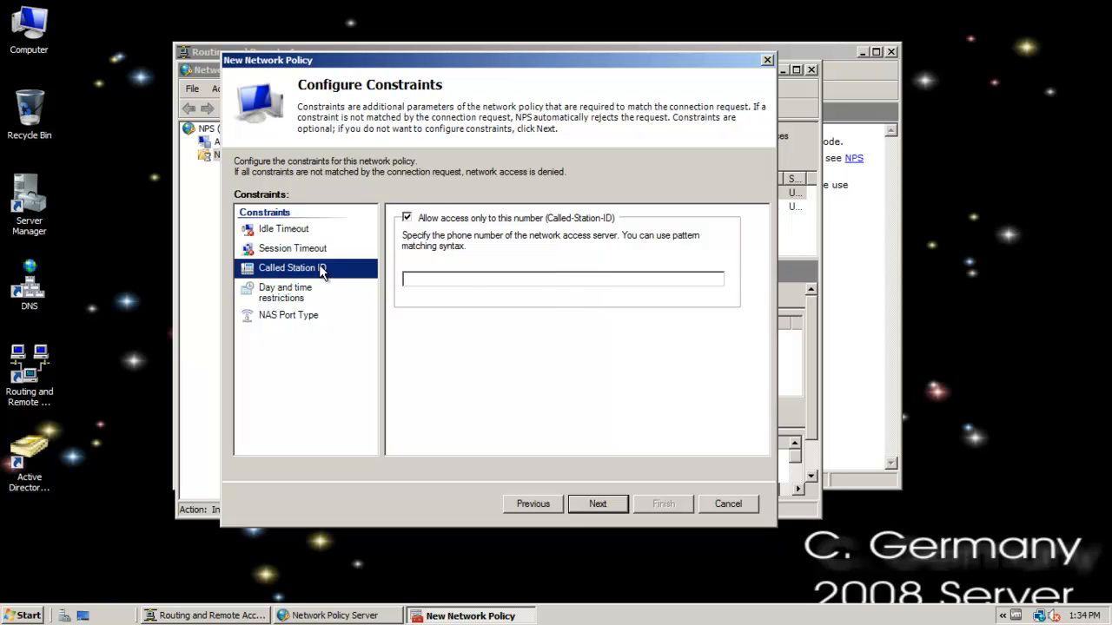
pyautogui.click(406, 217)
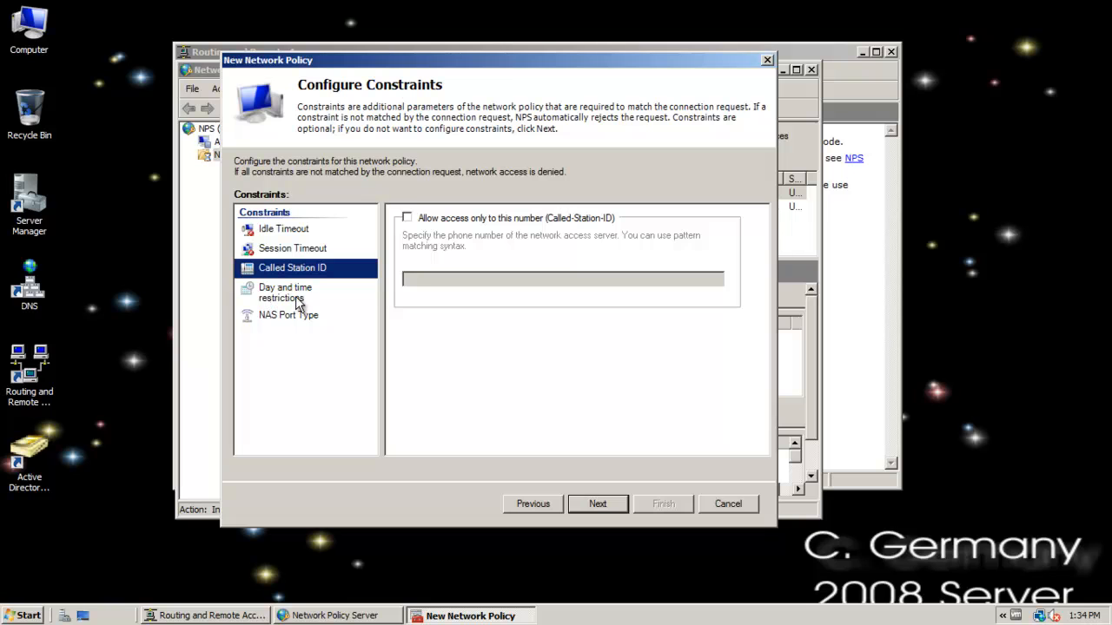
# Try a day and time restriction denying access on Tuesday from 8:00 AM to 9:00 AM, and disable the restriction again.
pyautogui.click(299, 299)
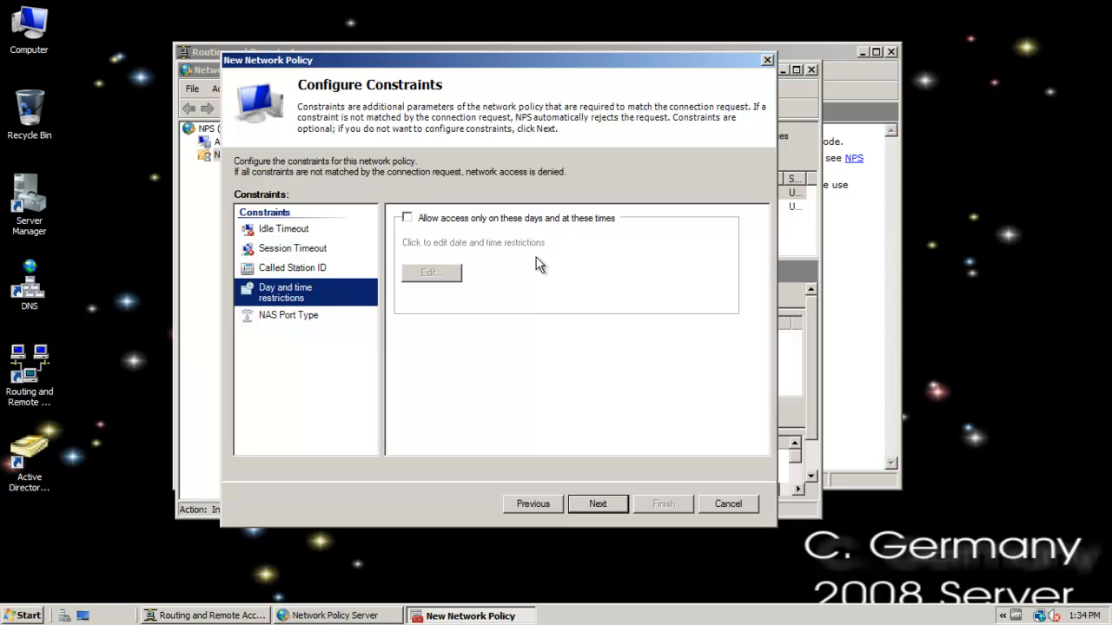
pyautogui.click(407, 218)
pyautogui.click(445, 274)
pyautogui.moveTo(412, 307); pyautogui.dragTo(399, 260)
pyautogui.click(428, 284)
pyautogui.click(596, 300)
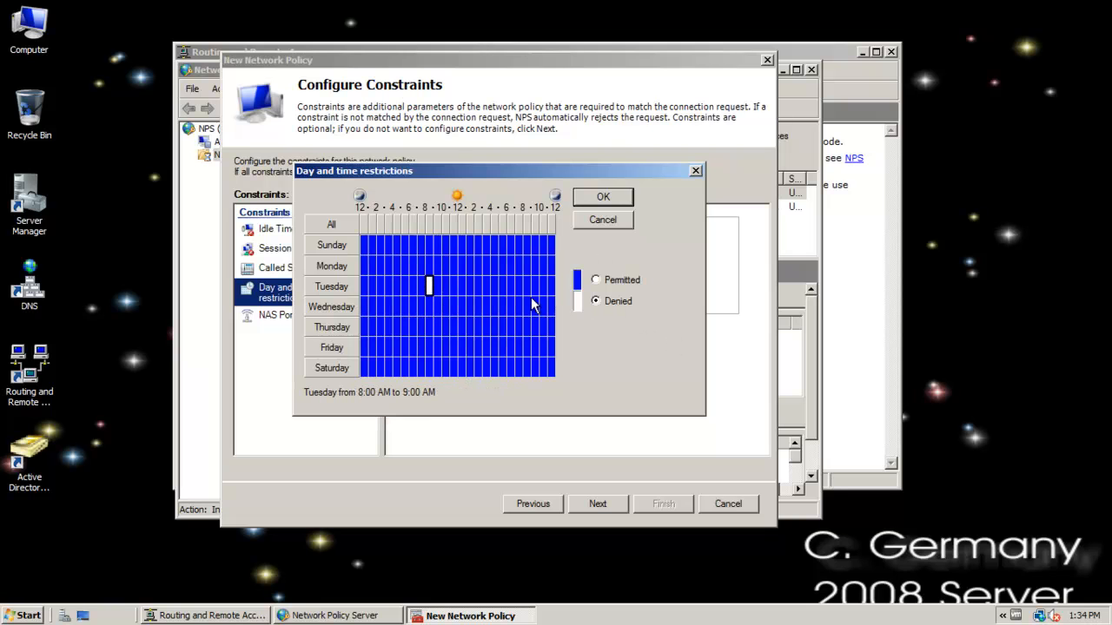
pyautogui.click(421, 306)
pyautogui.click(404, 311)
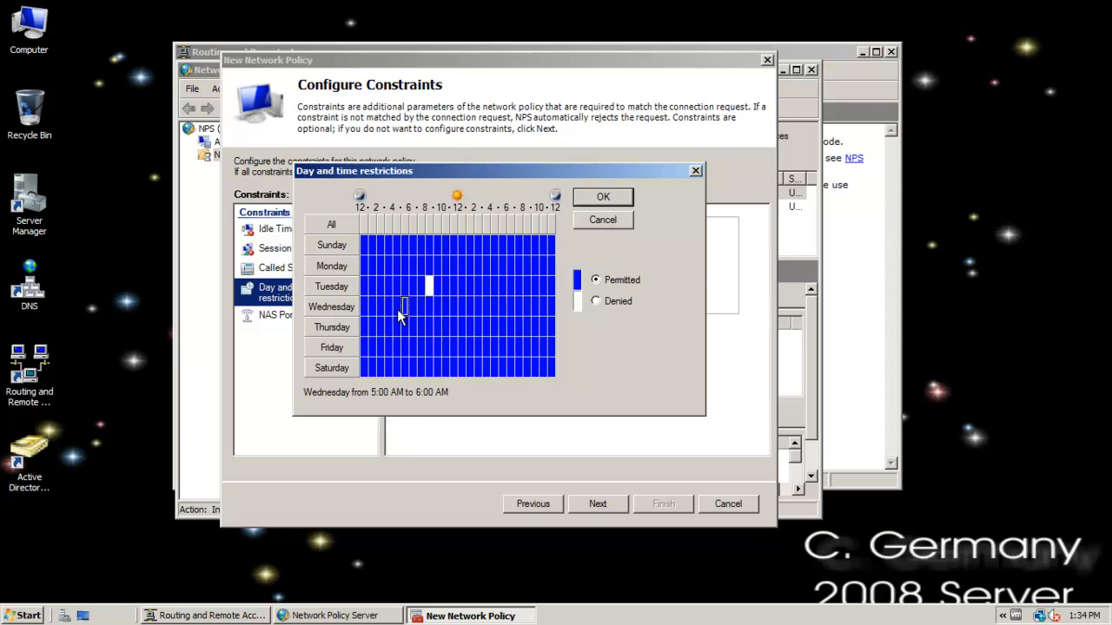
pyautogui.click(603, 197)
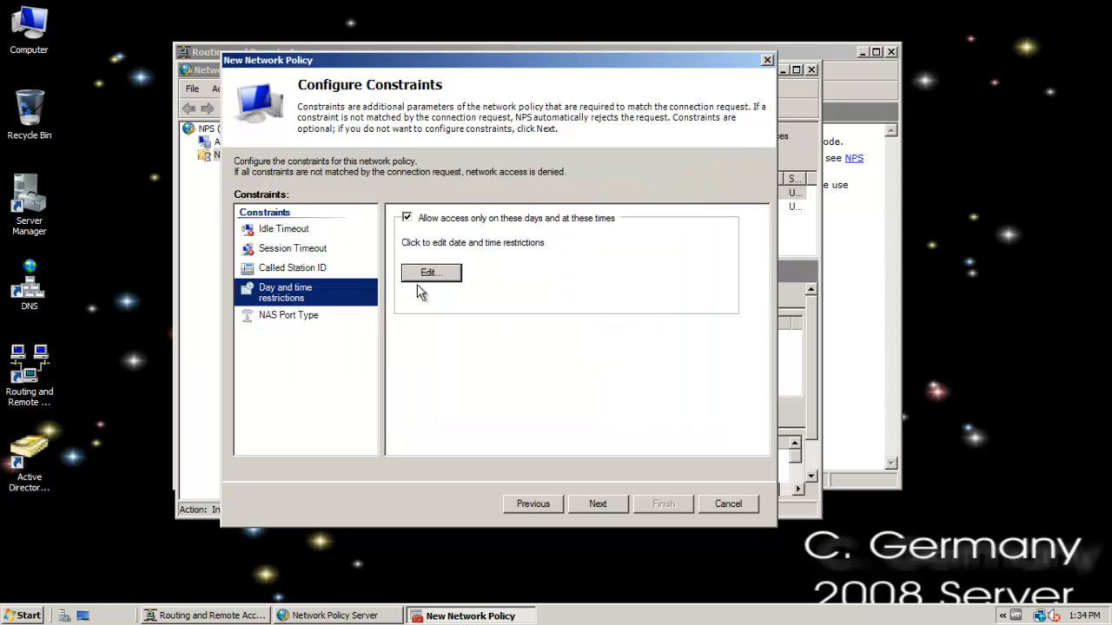
pyautogui.click(407, 218)
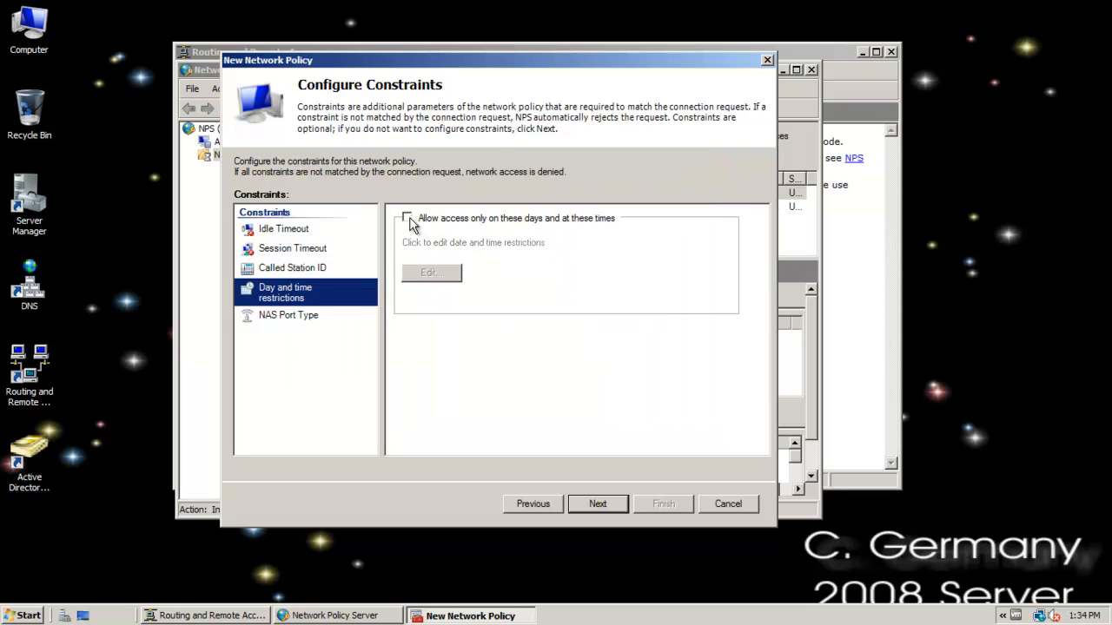
# Look over the NAS port types without selecting any and continue to the policy's settings.
pyautogui.click(286, 315)
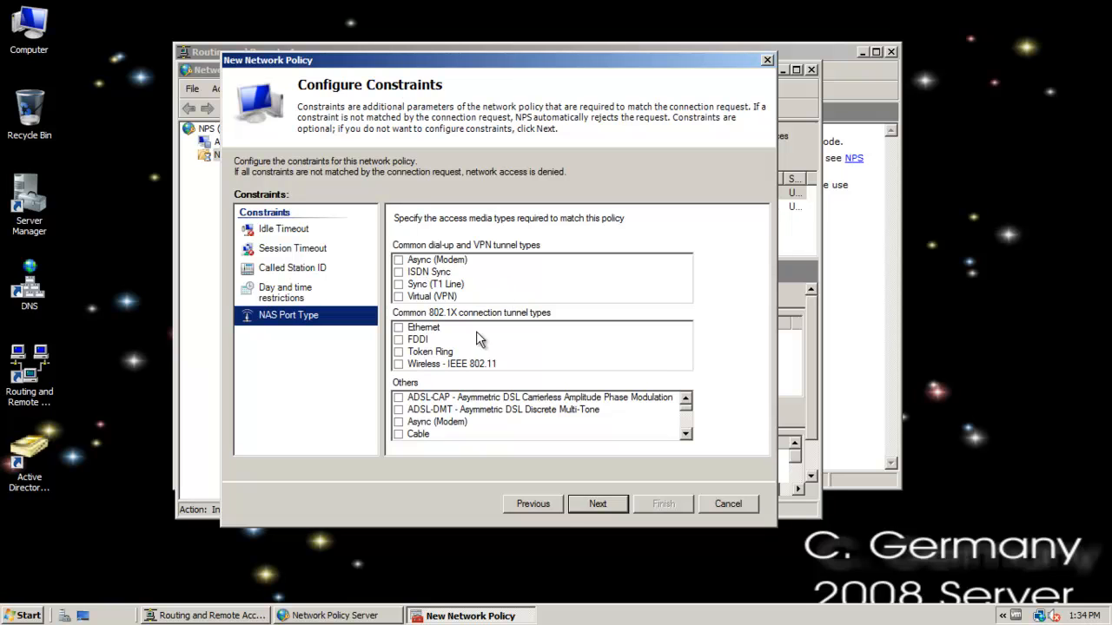
pyautogui.click(613, 505)
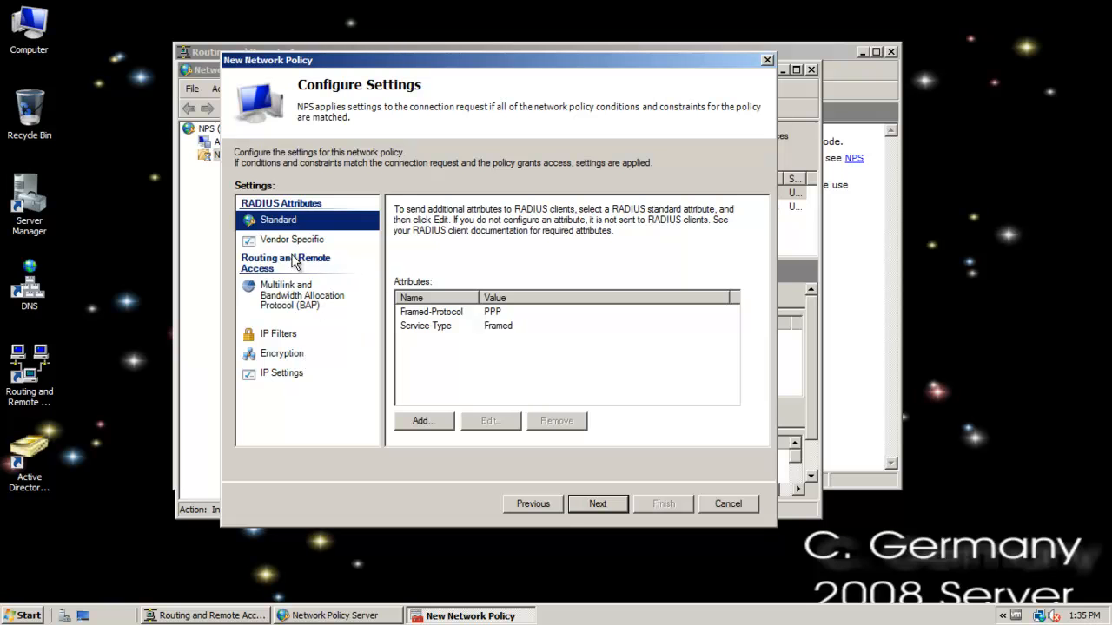
# Look over the policy's Multilink and BAP, IP Filters, Encryption and IP Settings pages without changing any options.
pyautogui.click(295, 300)
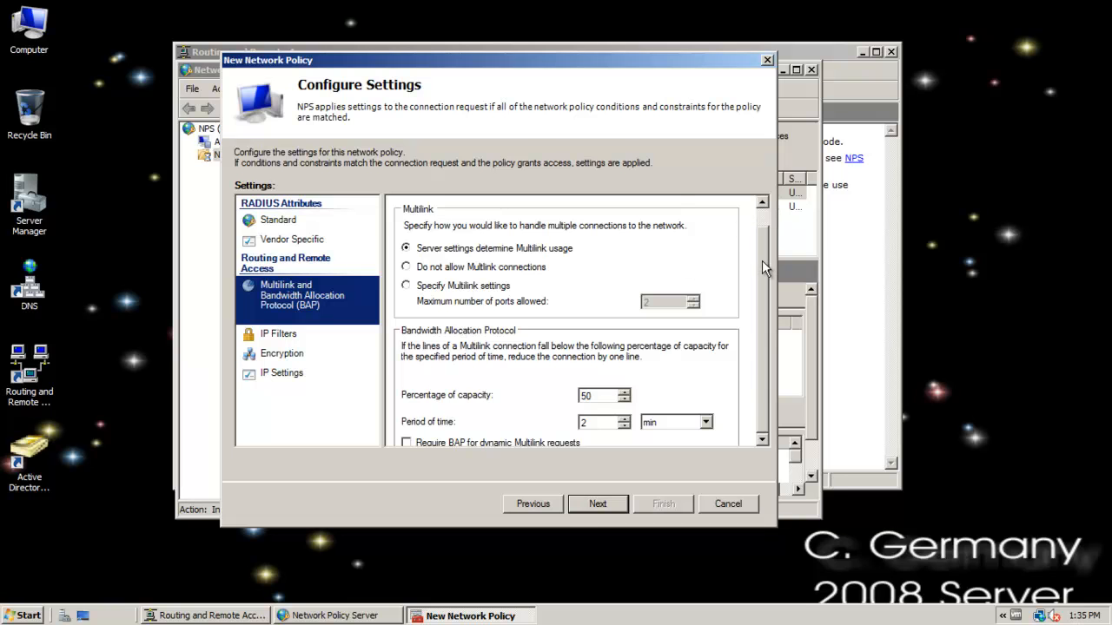
pyautogui.scroll(-1, 762, 261)
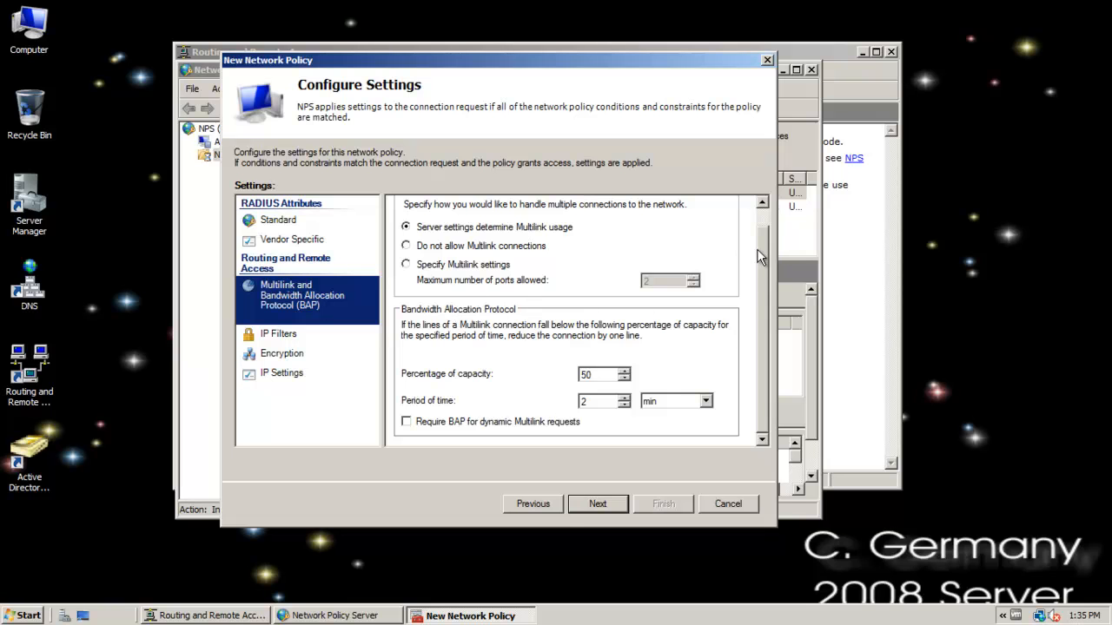
pyautogui.click(761, 212)
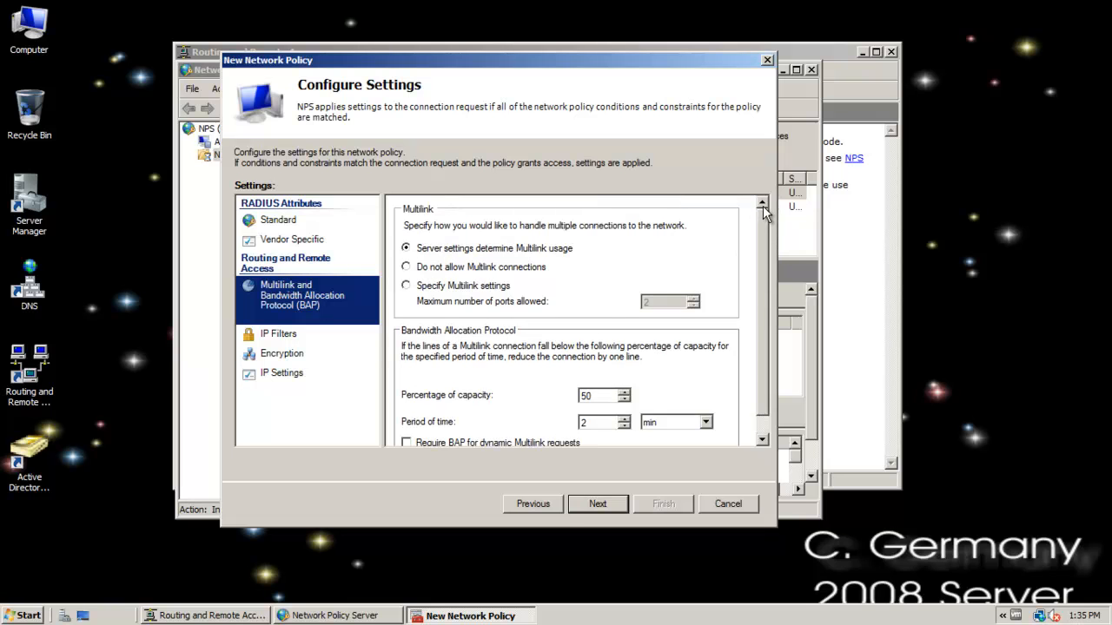
pyautogui.scroll(-1, 763, 365)
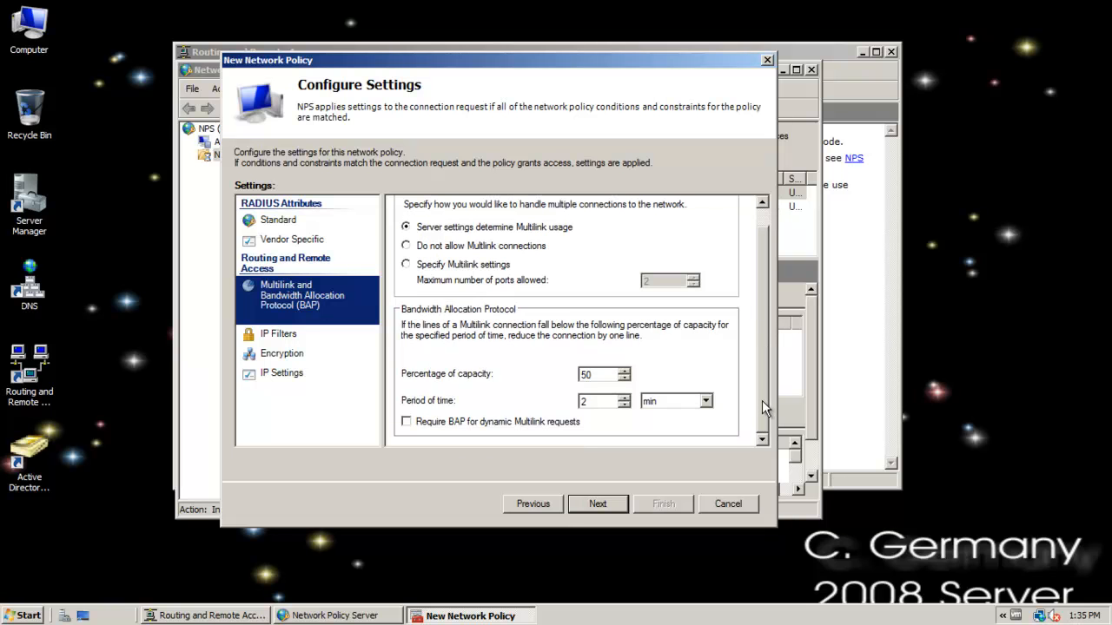
pyautogui.click(267, 335)
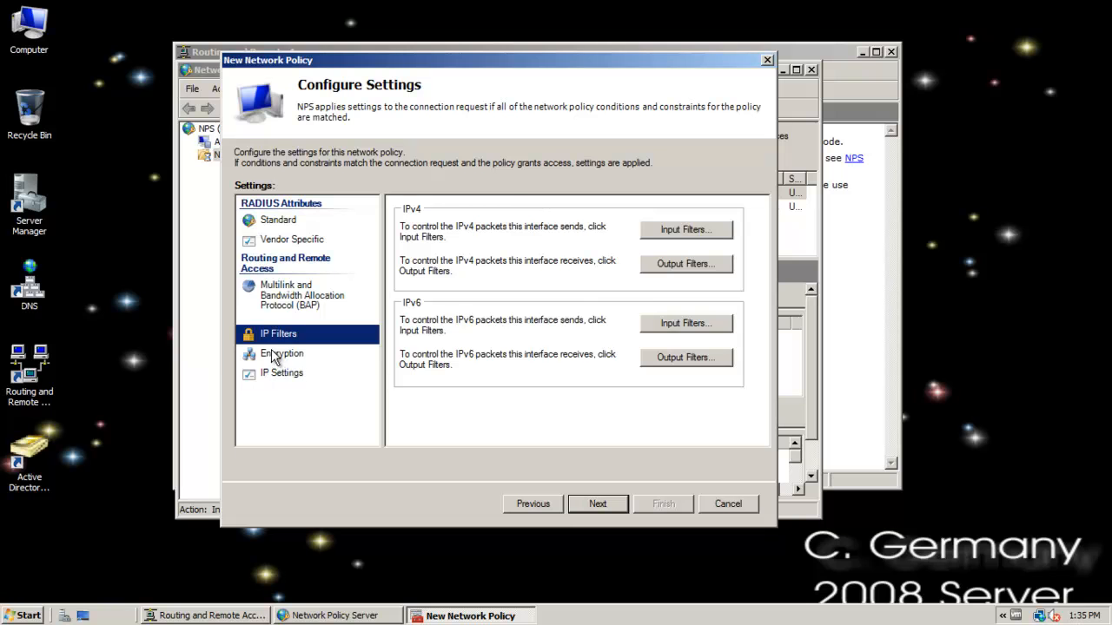
pyautogui.click(272, 351)
pyautogui.click(289, 374)
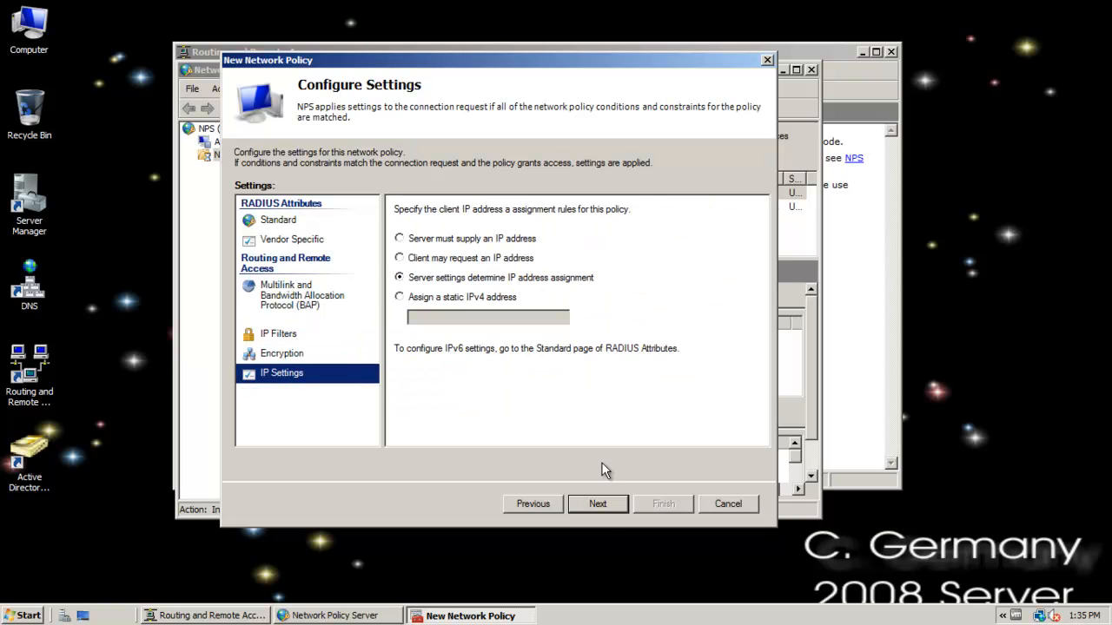
# Finish creating network policy RAP 1 with these settings and select it in the policy list.
pyautogui.click(598, 505)
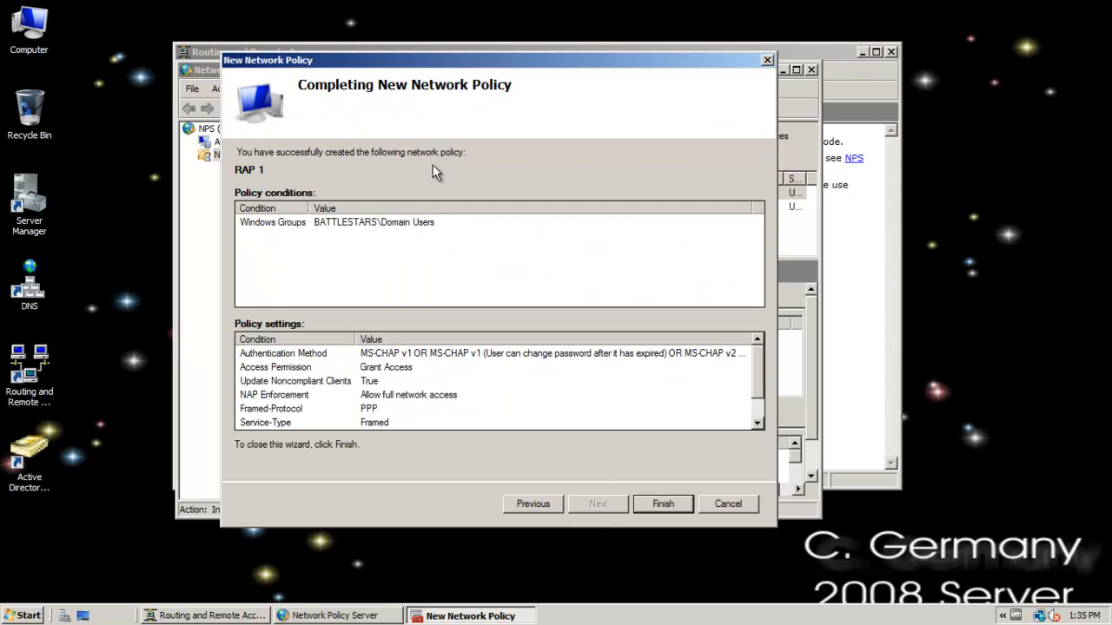
pyautogui.click(662, 504)
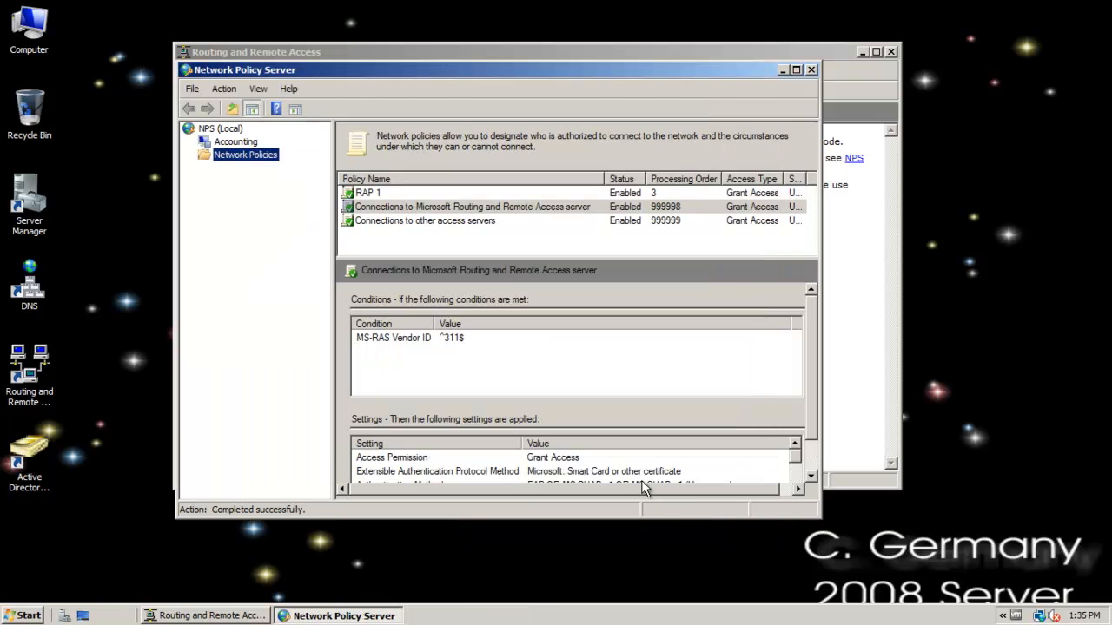
pyautogui.click(383, 203)
pyautogui.click(382, 194)
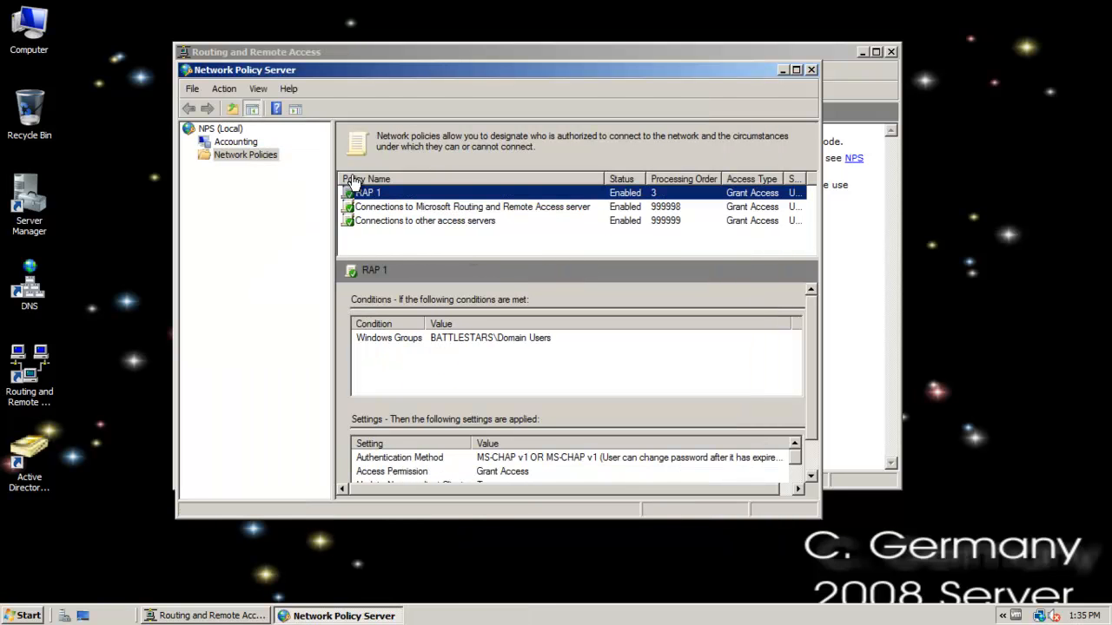
# Delete the RAP 1 network policy from the local machine and close the Network Policy Server window.
pyautogui.rightClick(374, 193)
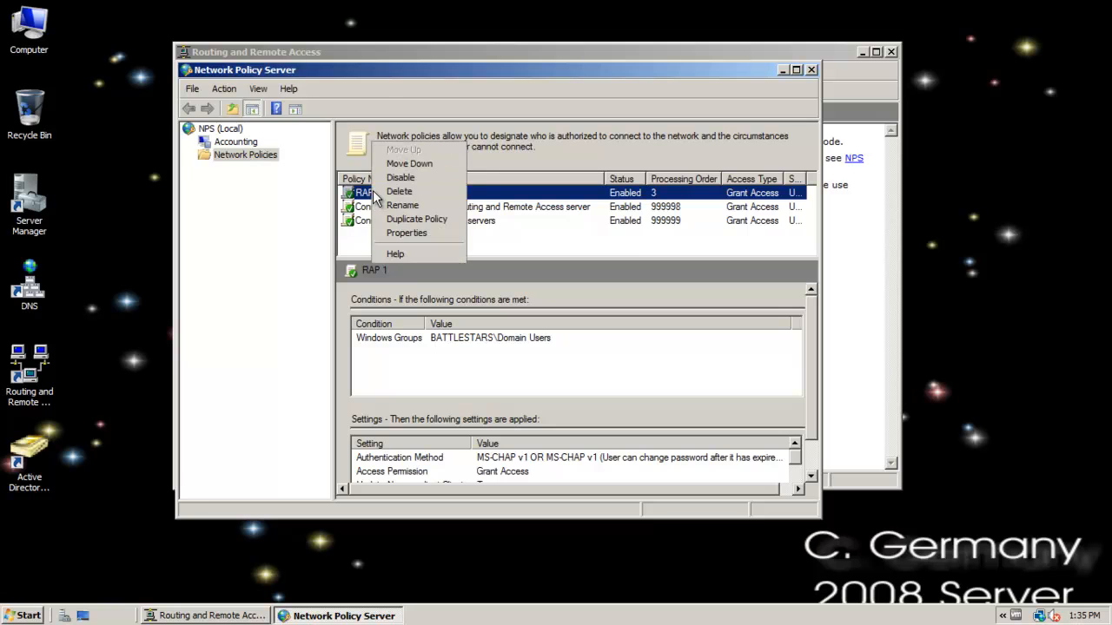
pyautogui.click(406, 191)
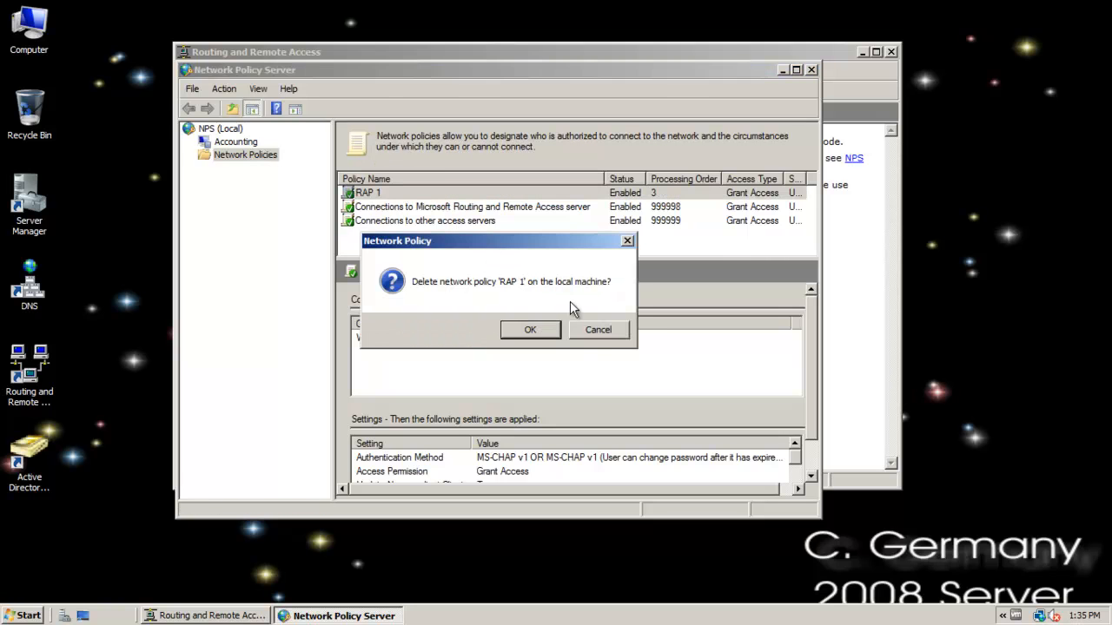
pyautogui.click(530, 330)
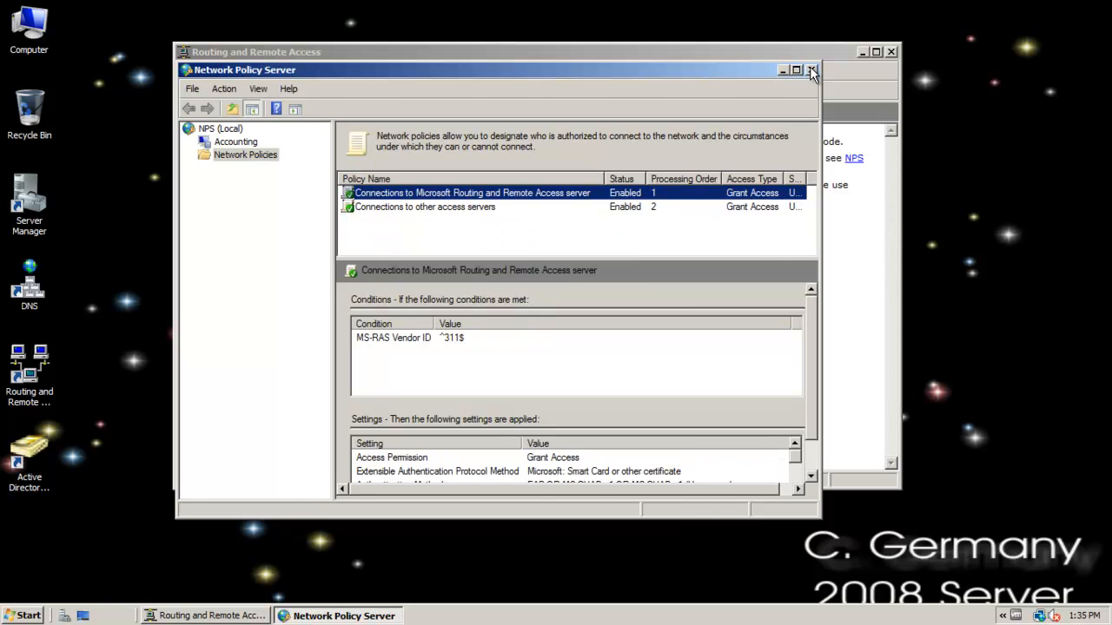
pyautogui.click(810, 70)
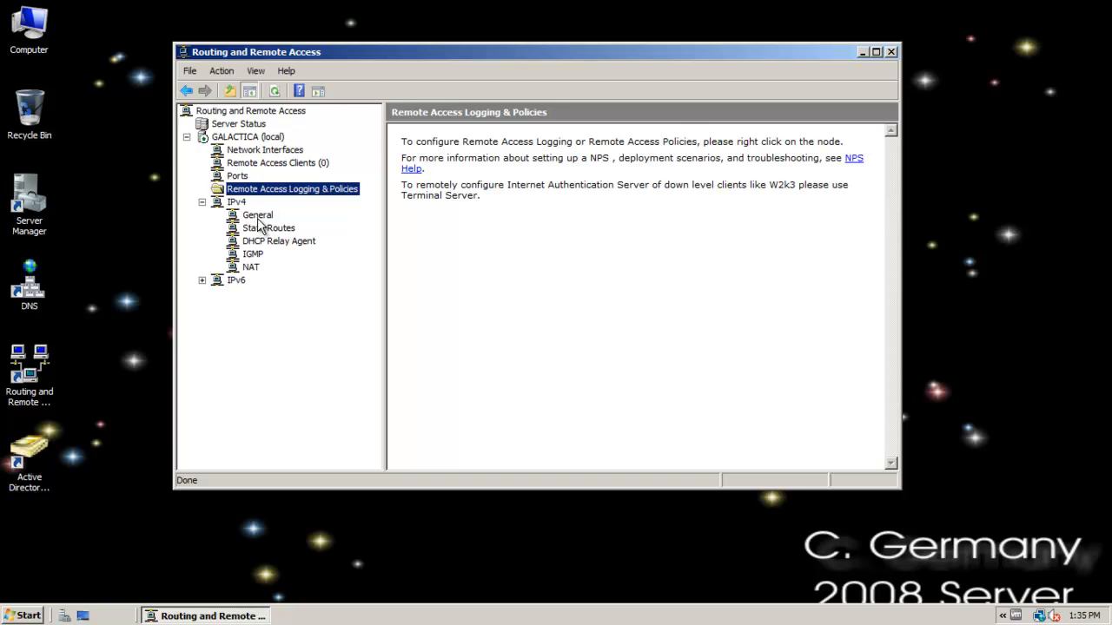
# Look through the General, Static Routes and DHCP Relay Agent nodes under IPv4.
pyautogui.click(258, 216)
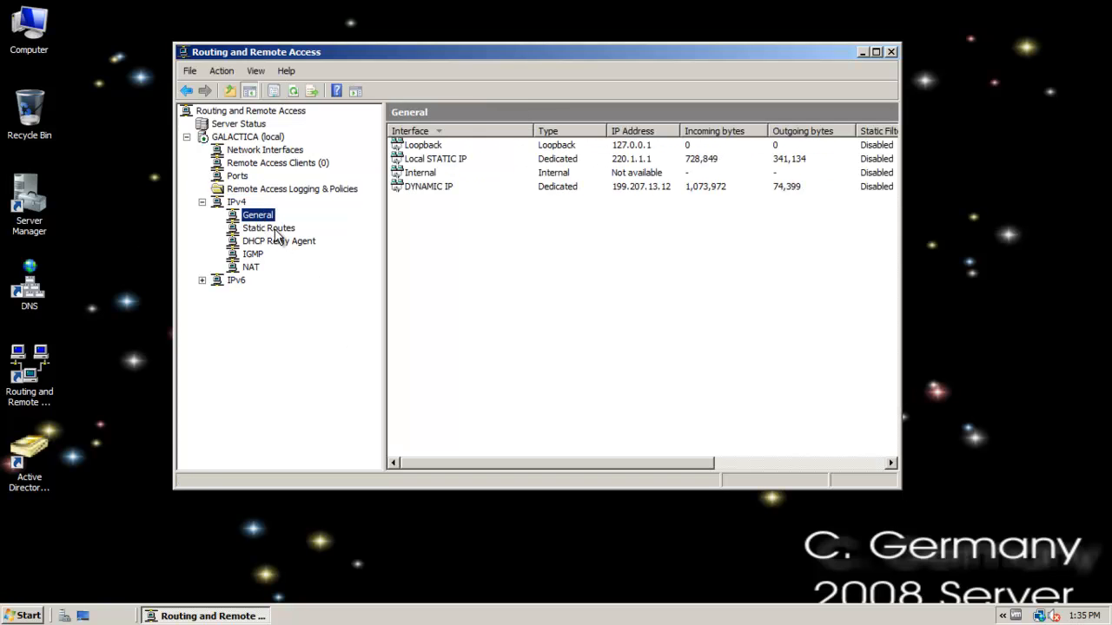
pyautogui.click(275, 229)
pyautogui.click(267, 243)
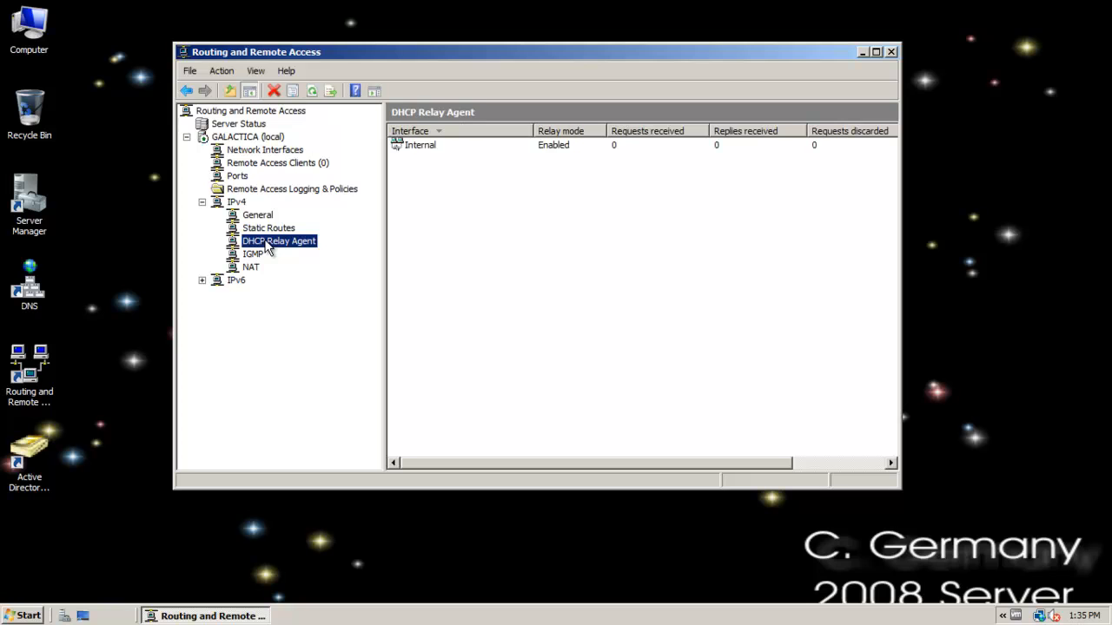
# Look at the interfaces available for a new DHCP Relay Agent interface and leave without adding one.
pyautogui.rightClick(267, 246)
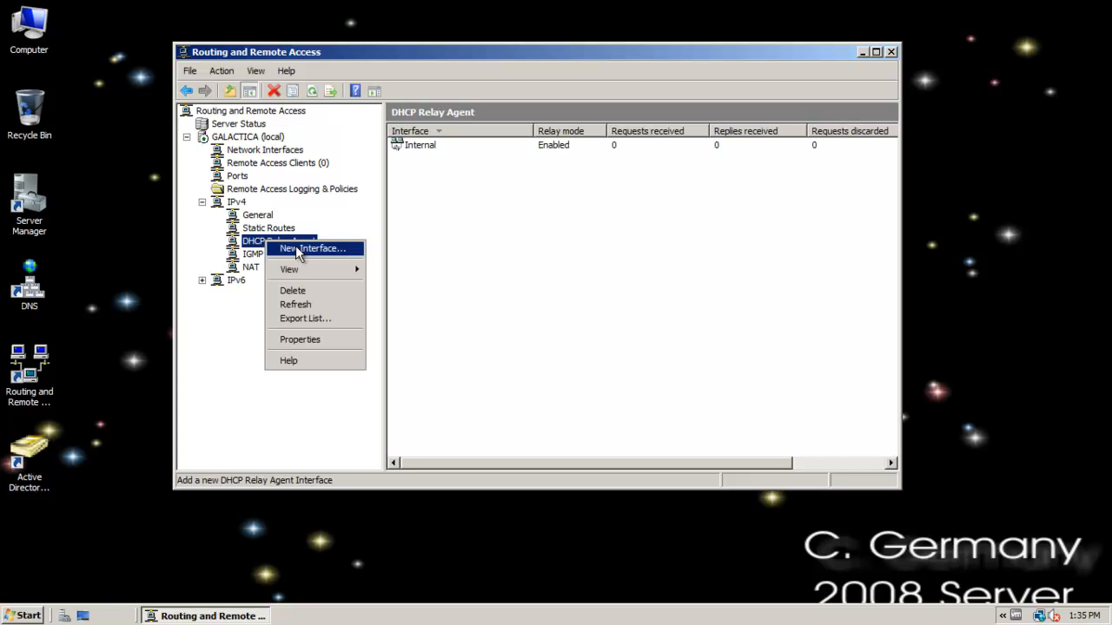
pyautogui.click(298, 246)
pyautogui.click(441, 194)
pyautogui.click(443, 184)
pyautogui.click(445, 195)
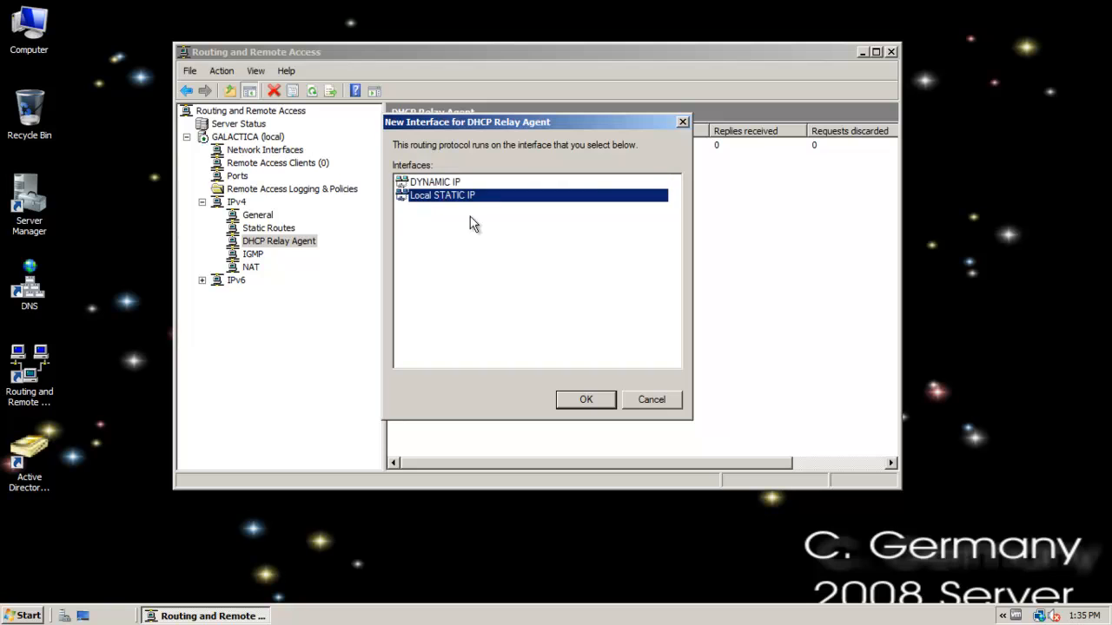
pyautogui.click(653, 399)
# Examine the DHCP relay properties of the Internal interface, including the hop-count and boot thresholds, without changing them.
pyautogui.rightClick(417, 147)
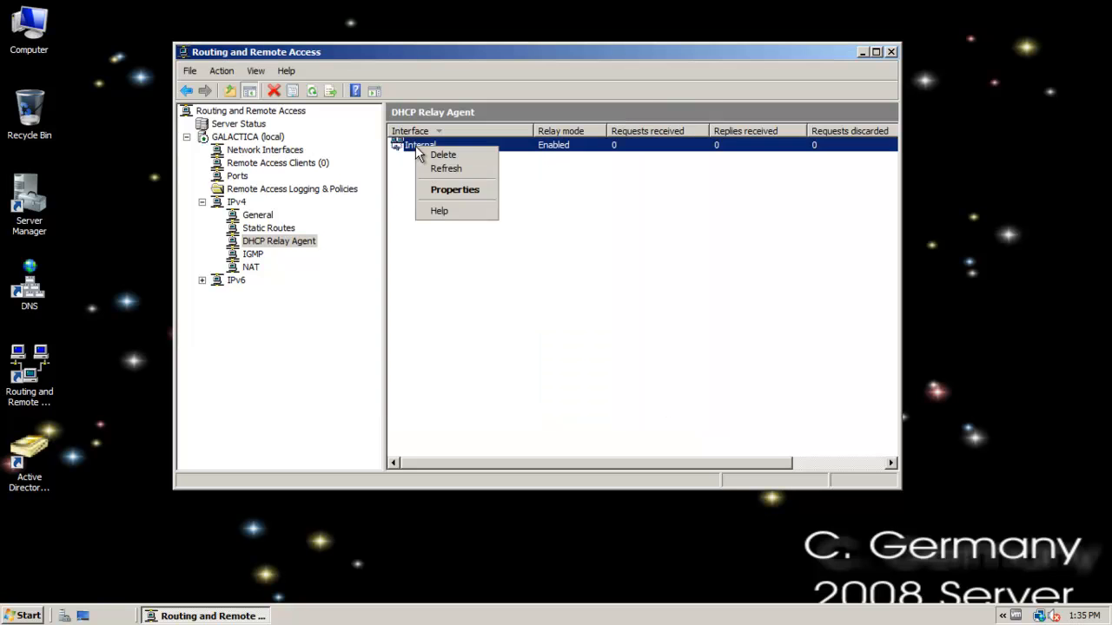
pyautogui.click(452, 188)
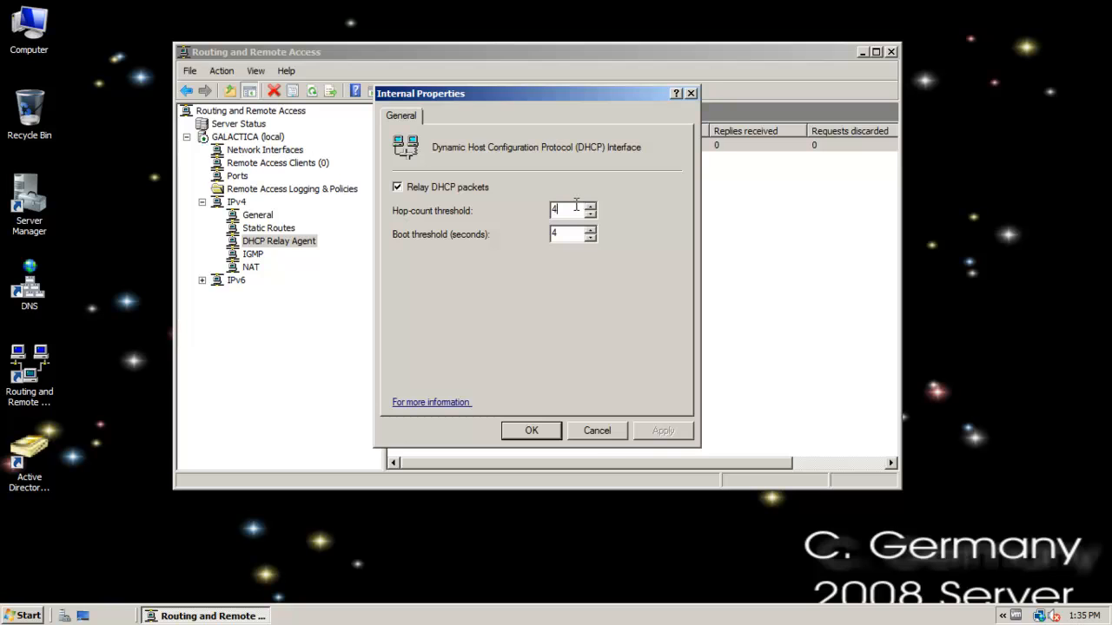
pyautogui.click(605, 432)
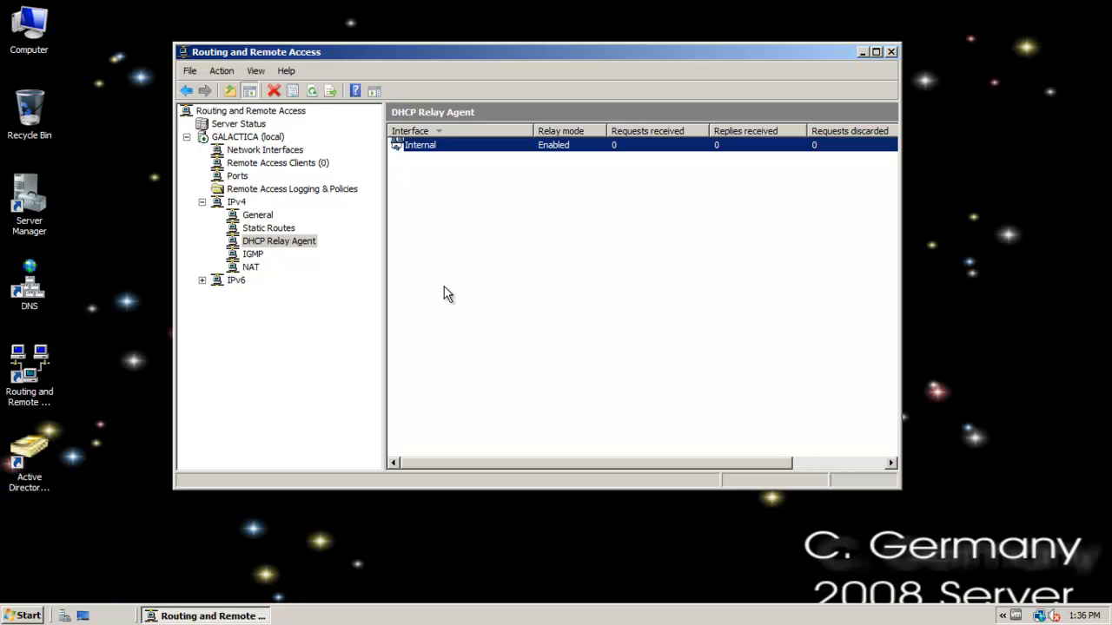
pyautogui.rightClick(421, 149)
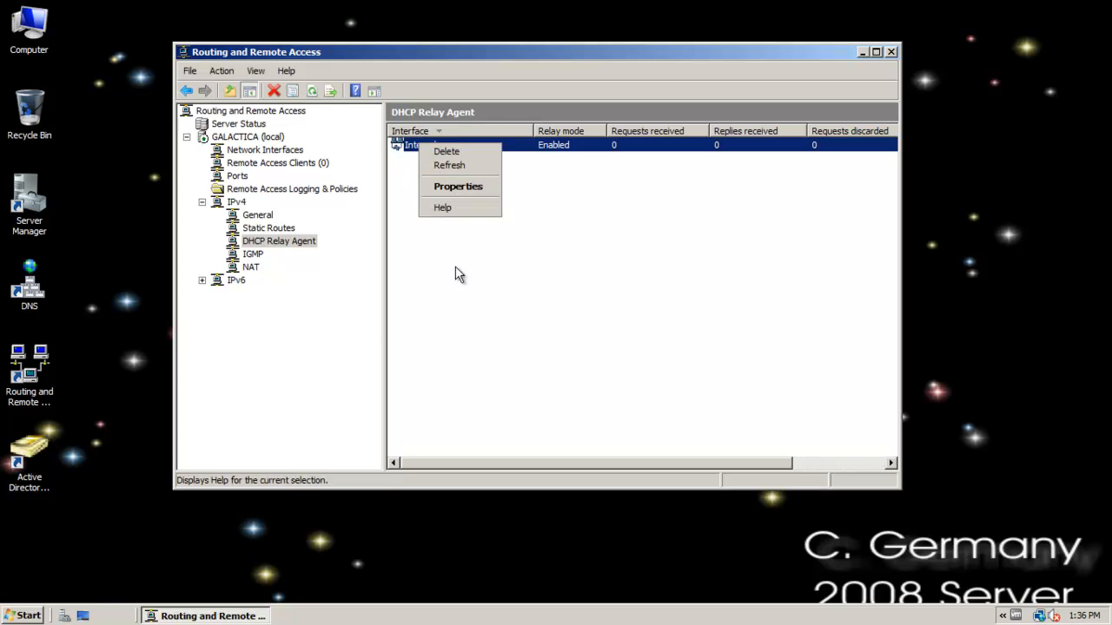
# Review the DYNAMIC IP and Local STATIC IP choices for a DHCP Relay Agent interface again and cancel.
pyautogui.rightClick(259, 250)
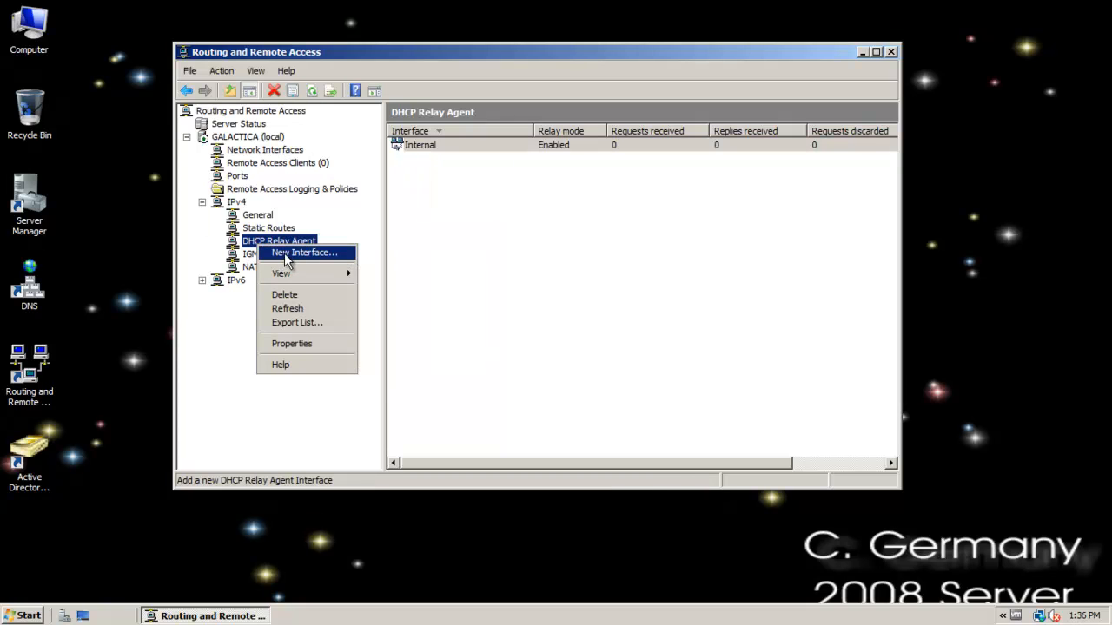
pyautogui.click(290, 259)
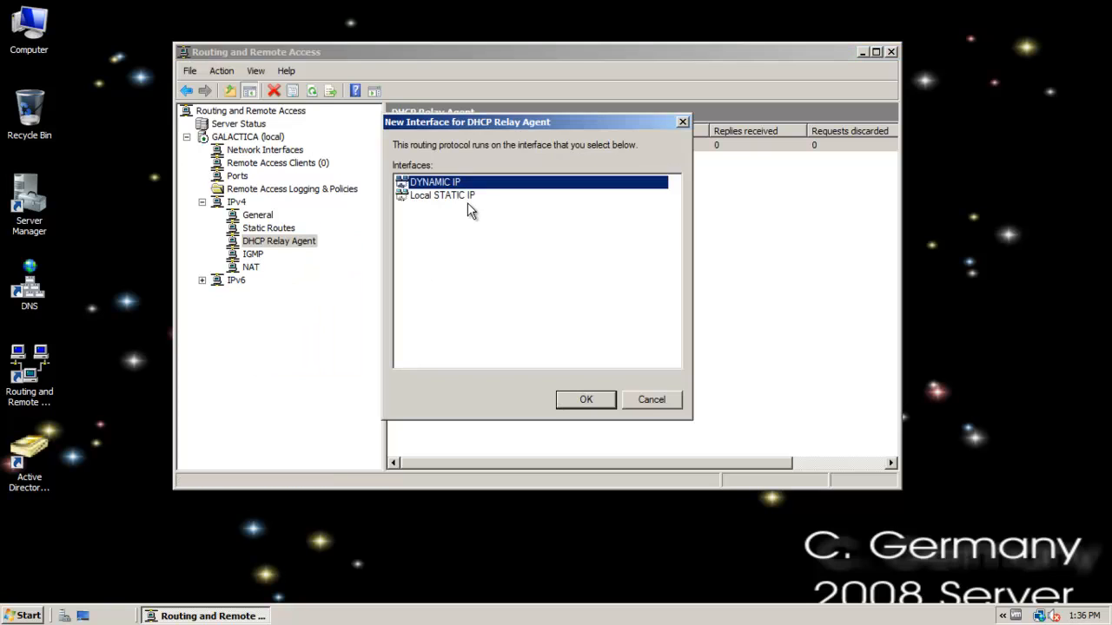
pyautogui.click(452, 195)
pyautogui.click(642, 404)
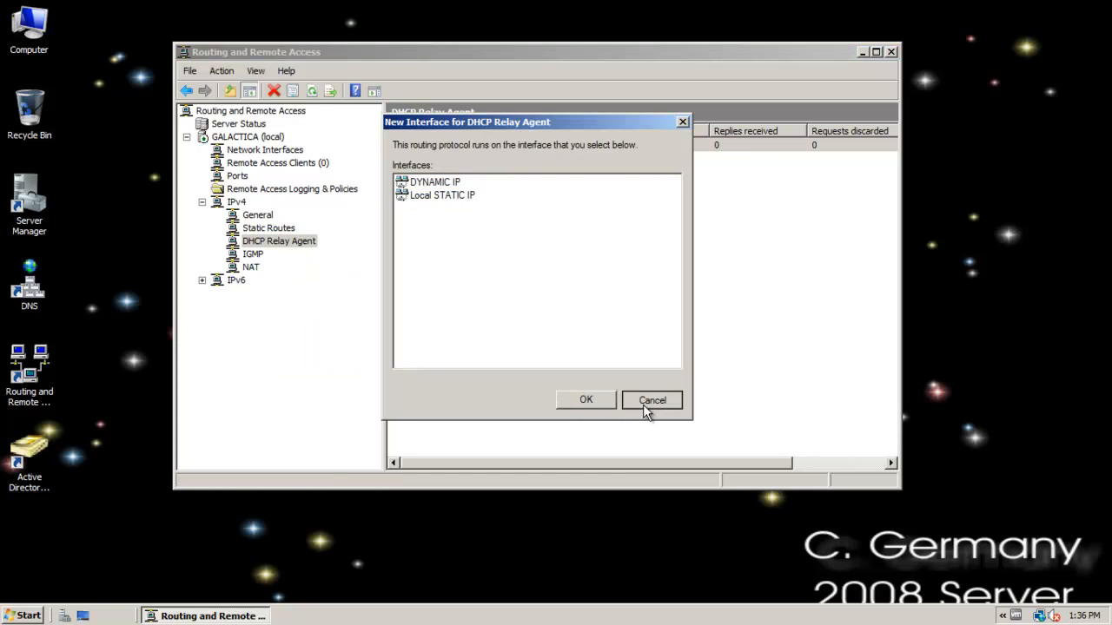
pyautogui.click(271, 227)
pyautogui.click(275, 241)
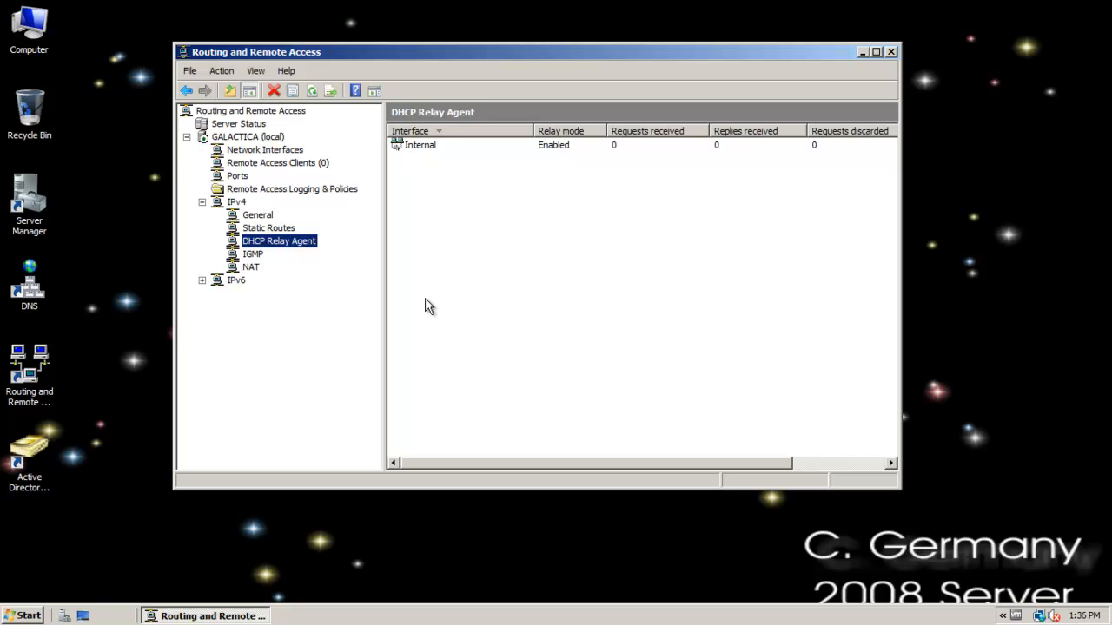
pyautogui.rightClick(296, 242)
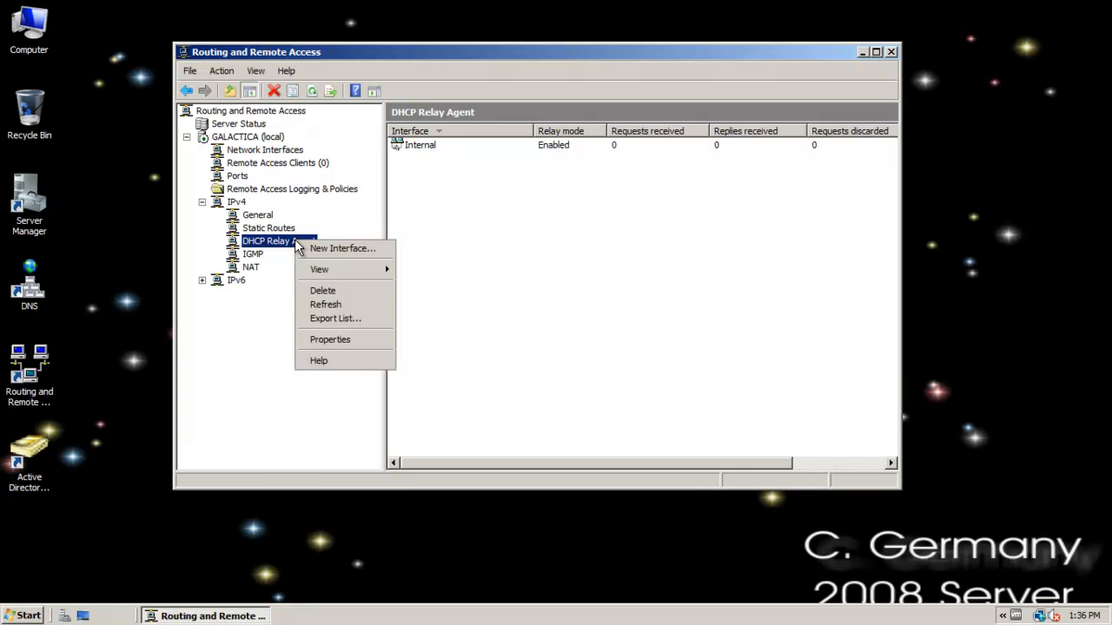
pyautogui.click(414, 53)
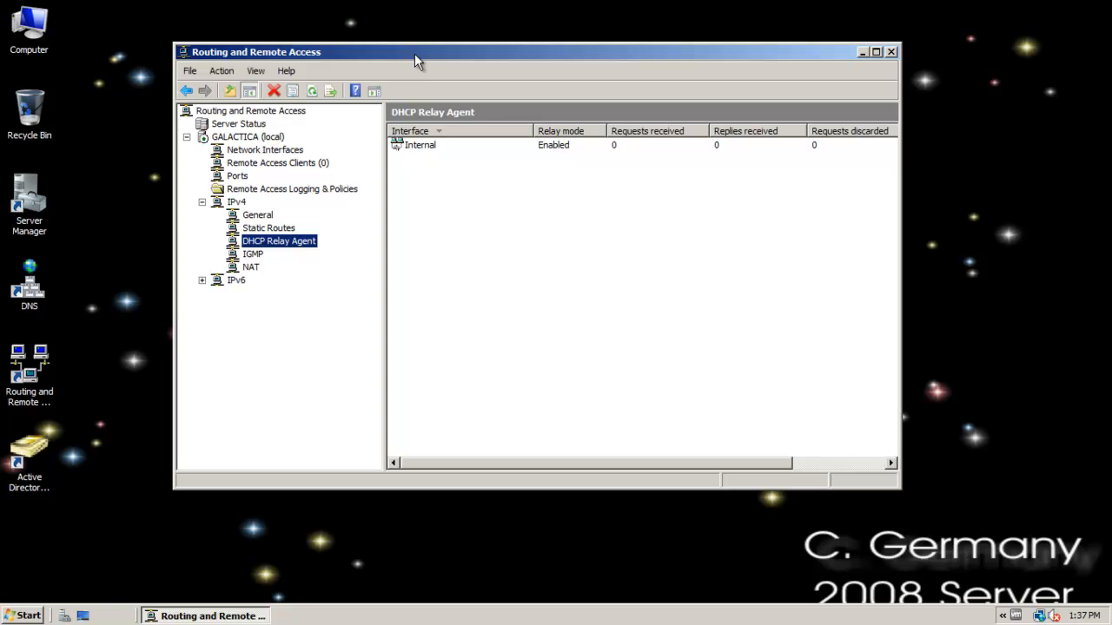
pyautogui.moveTo(304, 48); pyautogui.dragTo(386, 29)
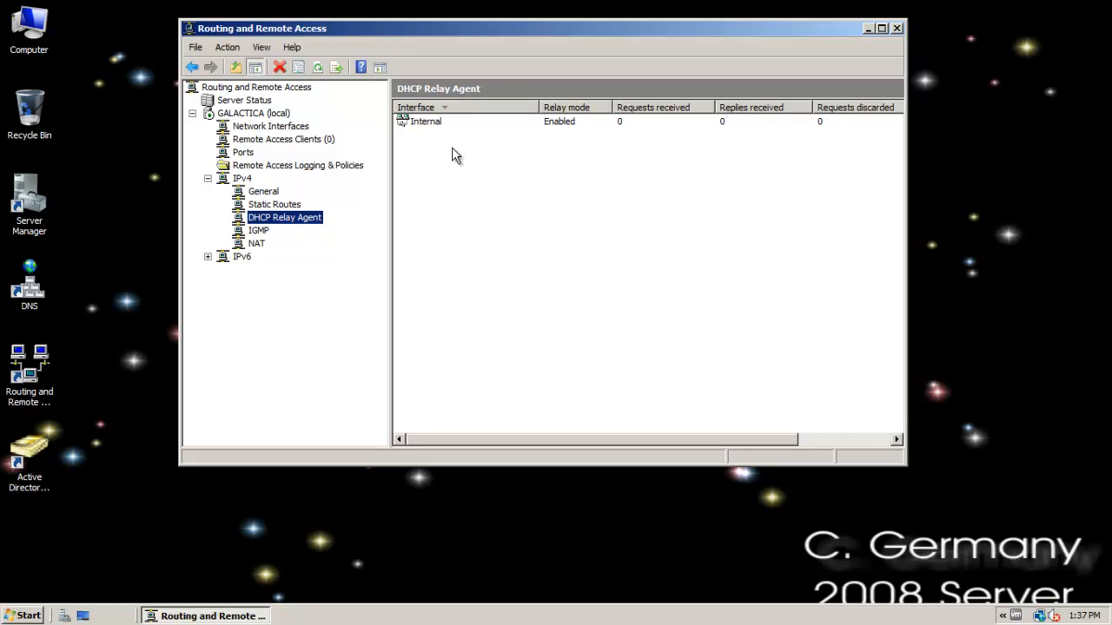
# View the IGMP interfaces under IPv4 and reverse their sort order by interface name.
pyautogui.click(257, 231)
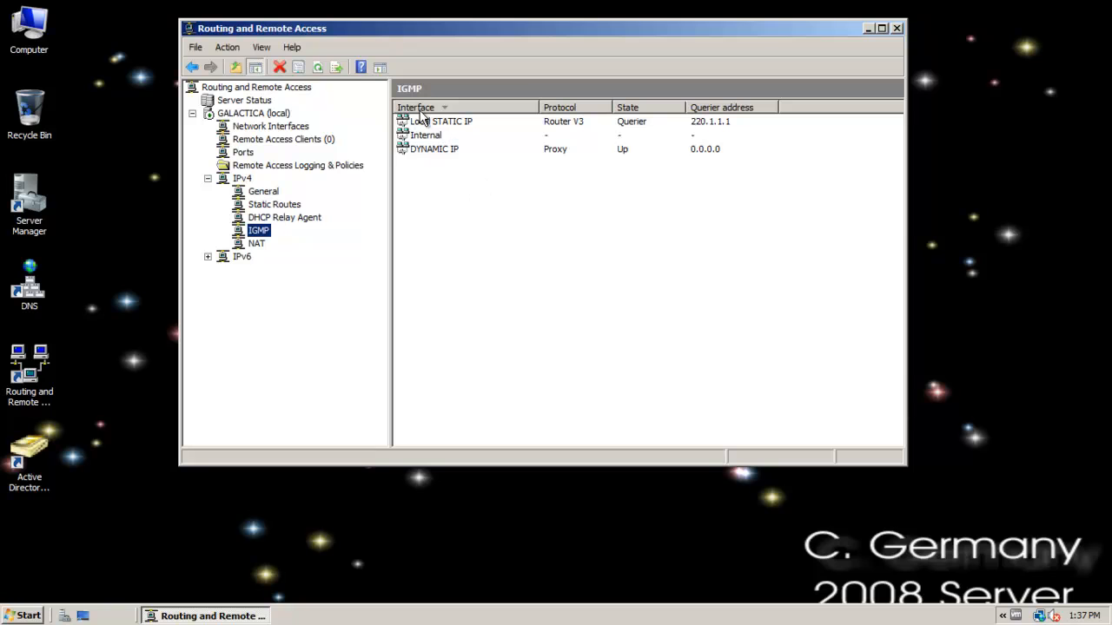
pyautogui.click(427, 149)
pyautogui.click(435, 110)
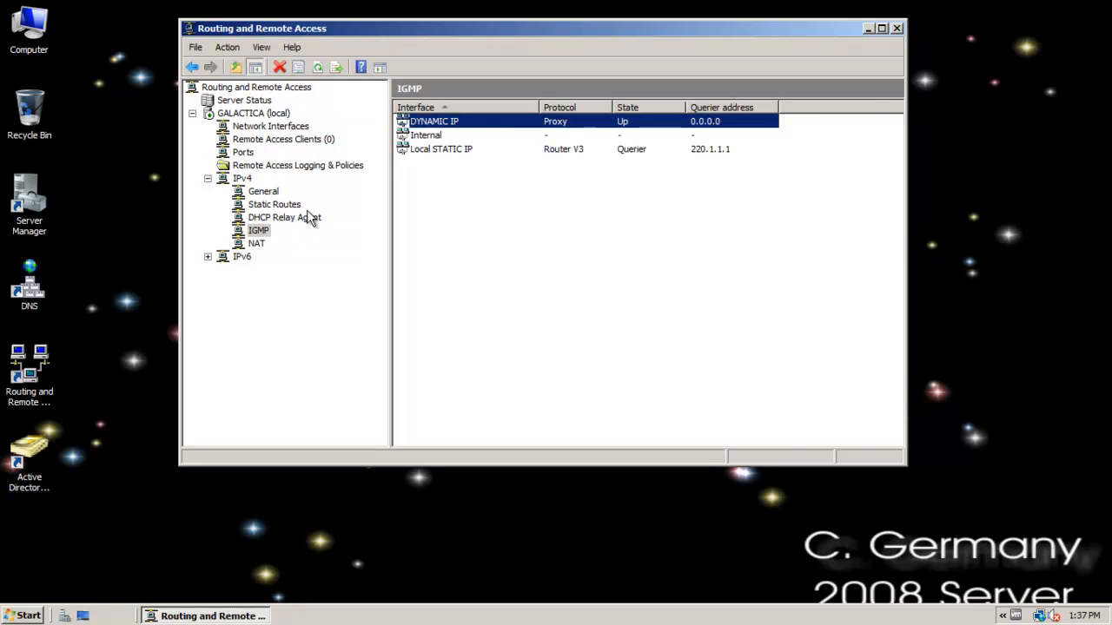
# Examine the NAT, address pool, and services and ports properties of the DYNAMIC IP interface without changing them.
pyautogui.click(256, 245)
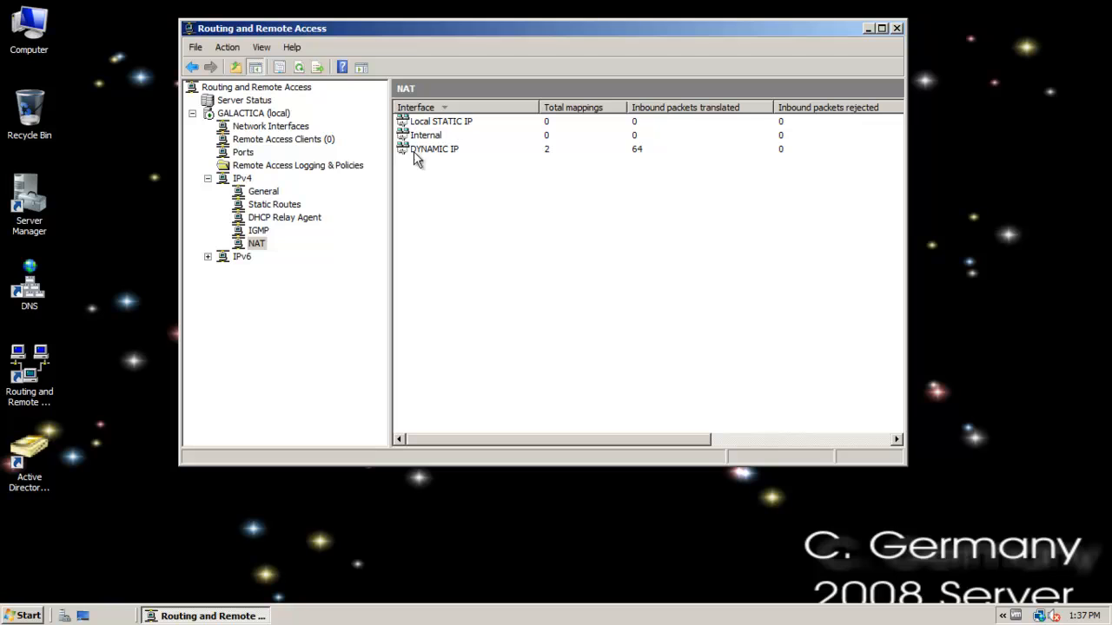
pyautogui.rightClick(440, 151)
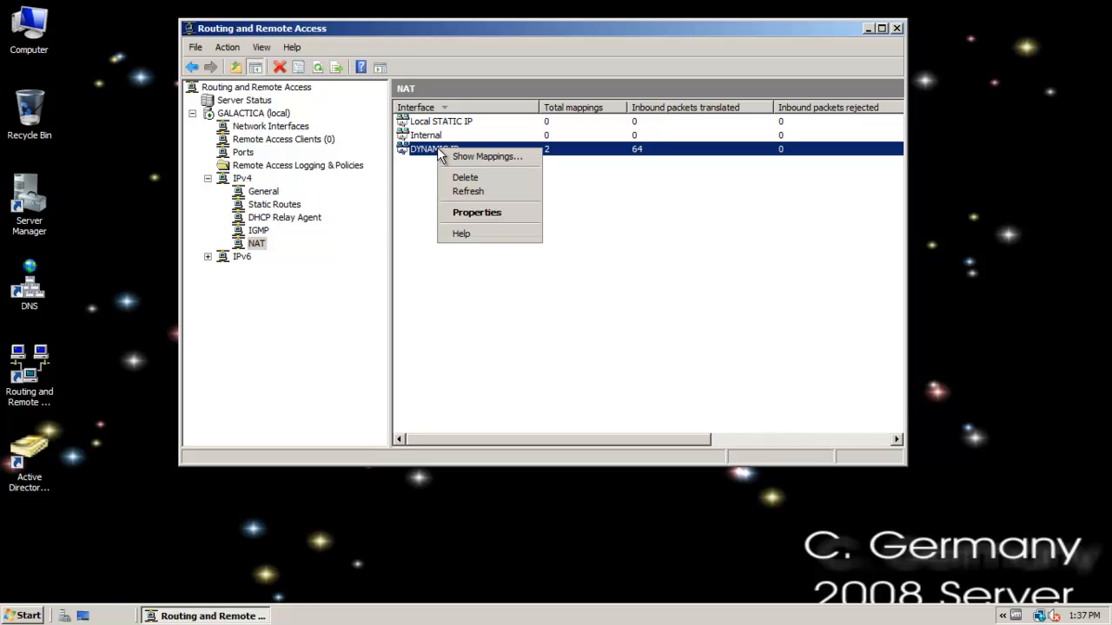
pyautogui.click(488, 218)
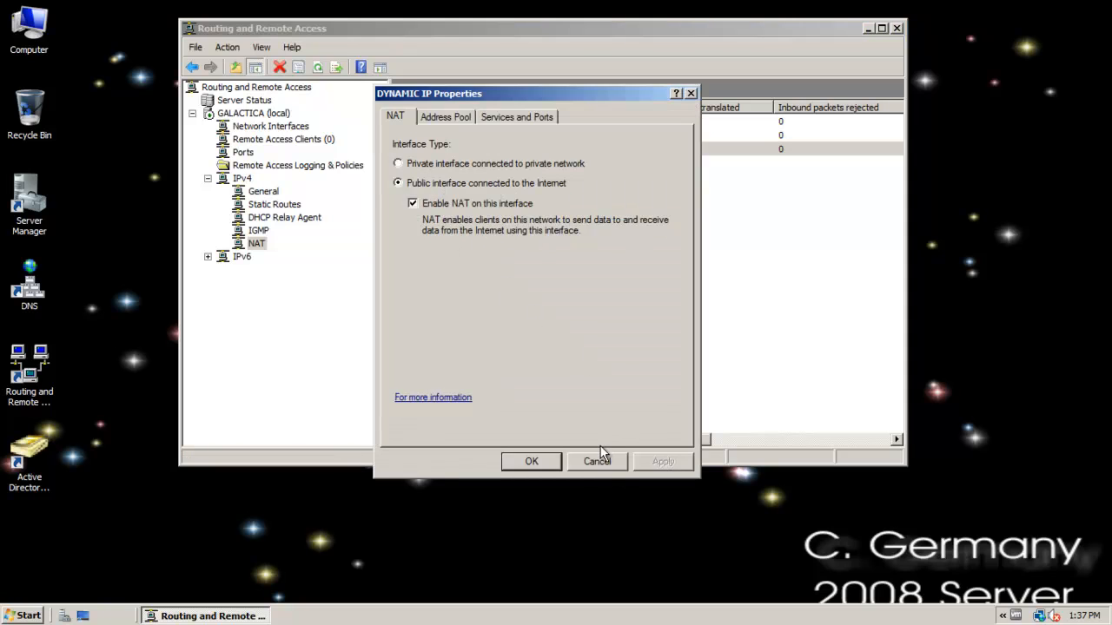
pyautogui.click(447, 119)
pyautogui.click(500, 119)
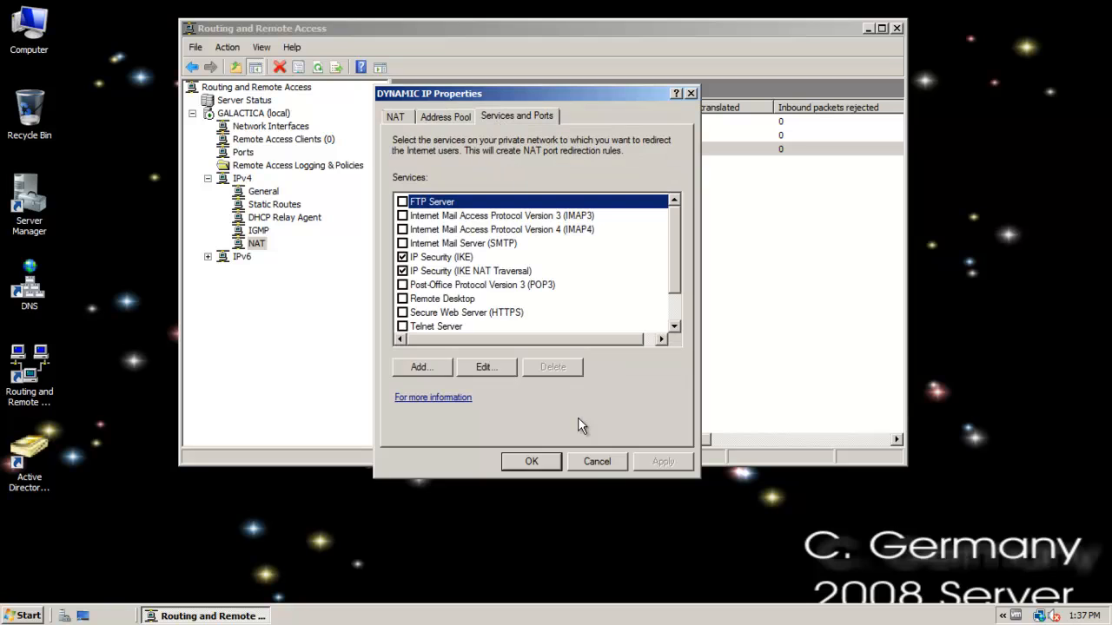
pyautogui.click(596, 461)
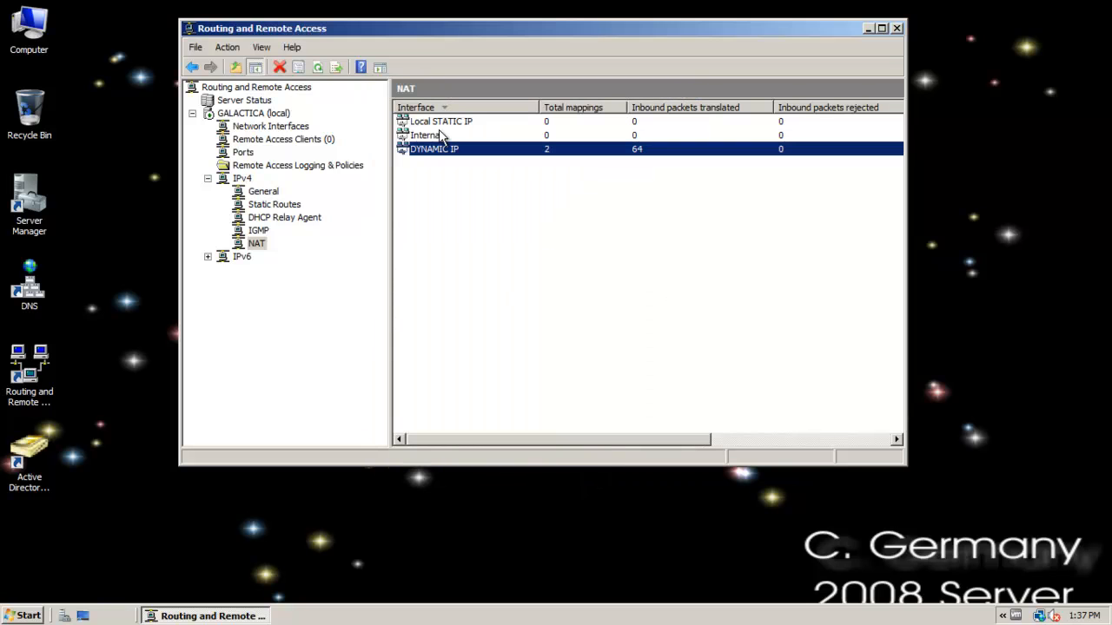
# Review the NAT properties of the Local STATIC IP interface without changing them.
pyautogui.click(442, 123)
pyautogui.rightClick(442, 124)
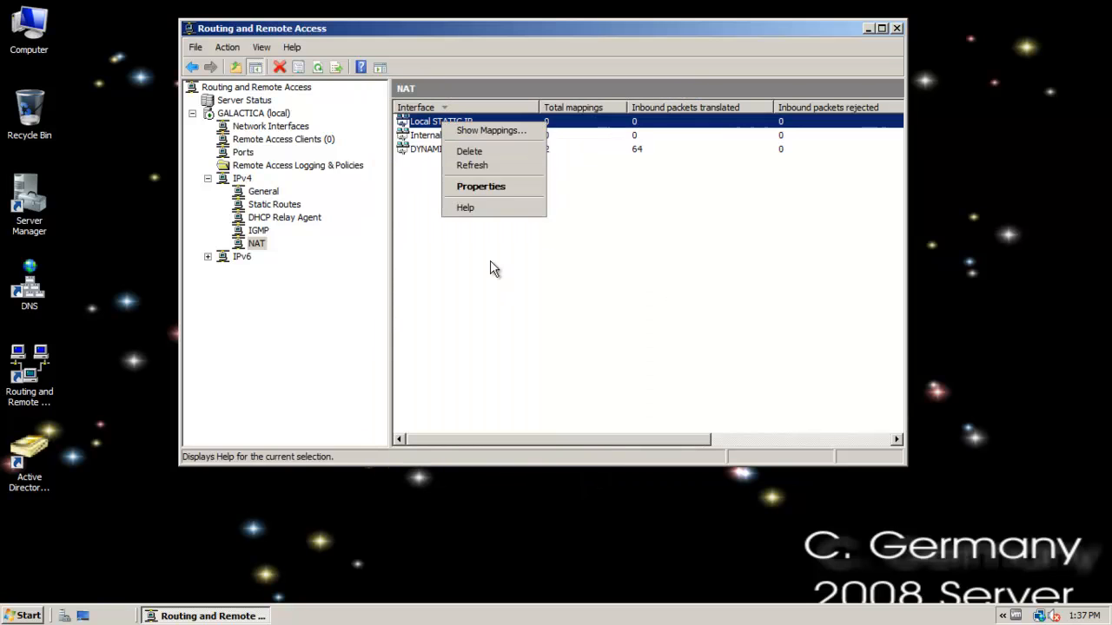
pyautogui.click(501, 186)
pyautogui.click(597, 460)
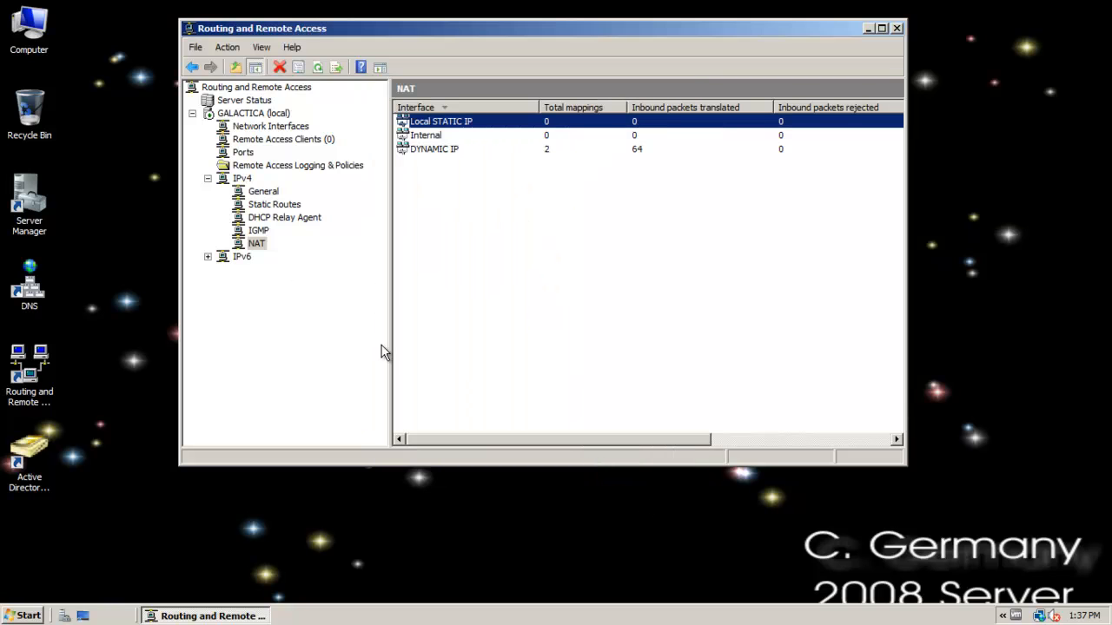
# Close Routing and Remote Access and open the Users container in Active Directory Users and Computers.
pyautogui.moveTo(357, 30)
pyautogui.mouseDown()
pyautogui.moveTo(341, 53)
pyautogui.moveTo(376, 51)
pyautogui.moveTo(373, 38)
pyautogui.moveTo(370, 46)
pyautogui.mouseUp()
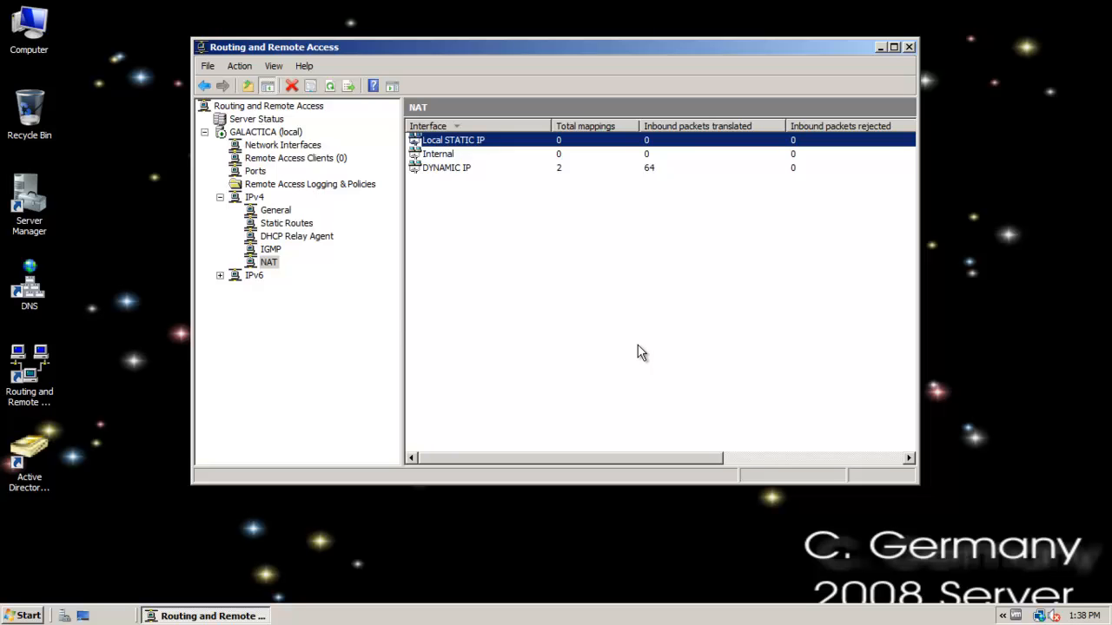
pyautogui.click(908, 45)
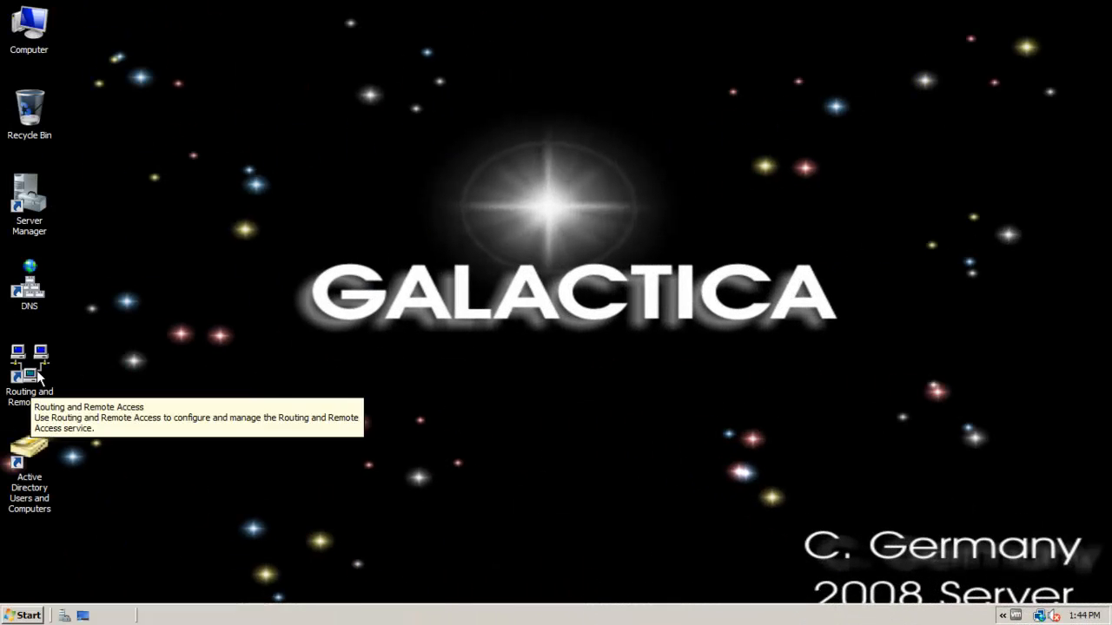
pyautogui.click(38, 375)
pyautogui.click(15, 465)
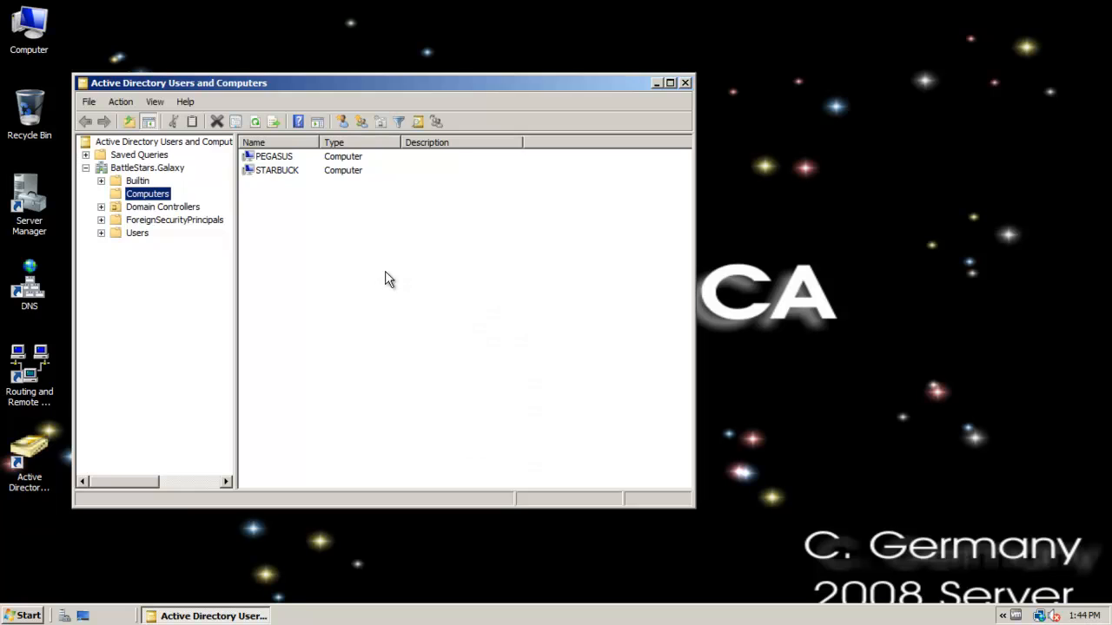
pyautogui.moveTo(204, 81); pyautogui.dragTo(413, 50)
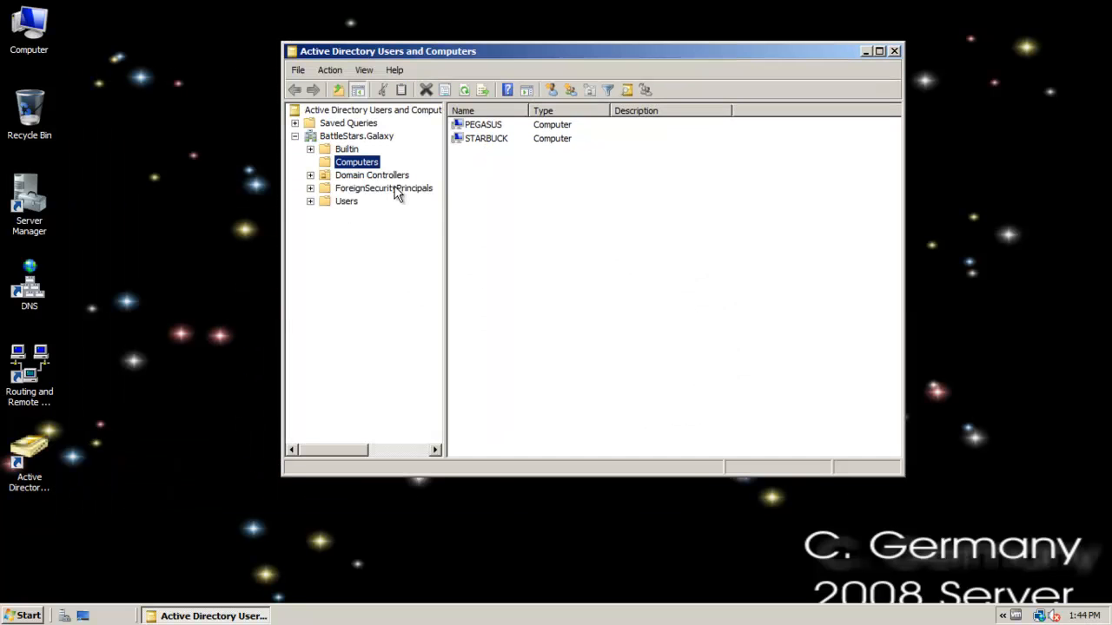
pyautogui.click(323, 204)
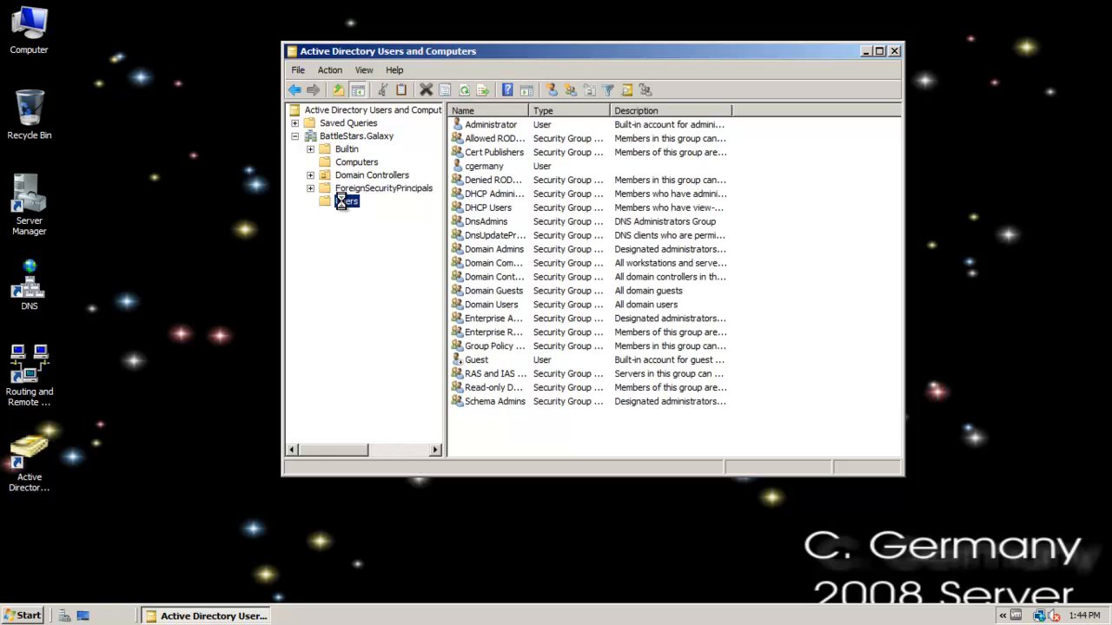
# Start a new user in the Users container with the first name remote1, fill in its logon name, and continue to the password settings.
pyautogui.rightClick(344, 203)
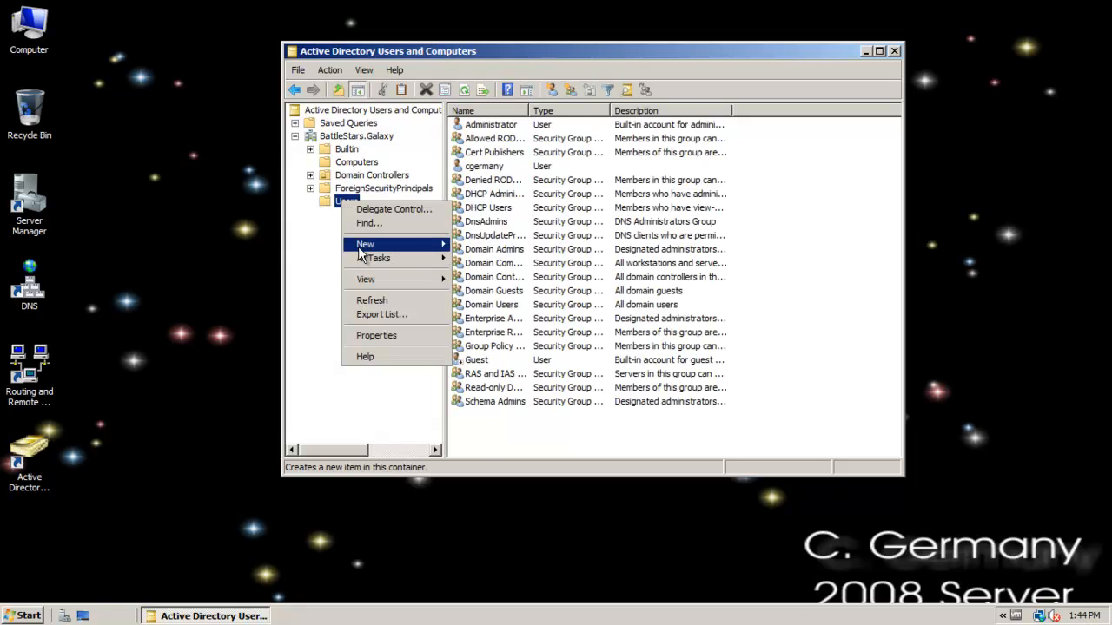
pyautogui.moveTo(372, 248)
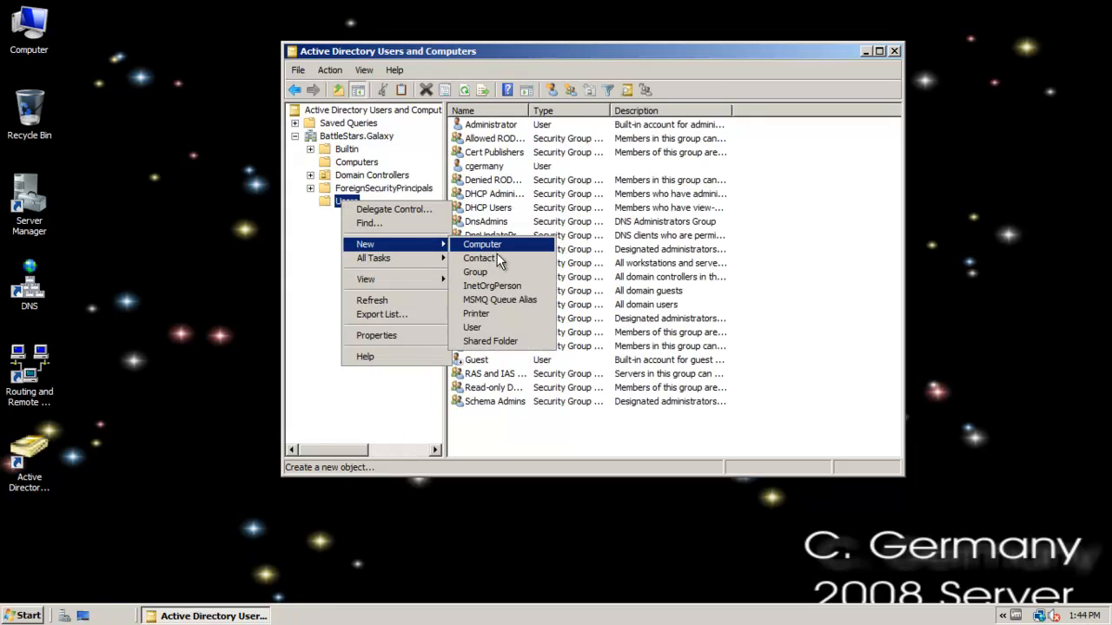
pyautogui.click(483, 328)
pyautogui.write('remote1')
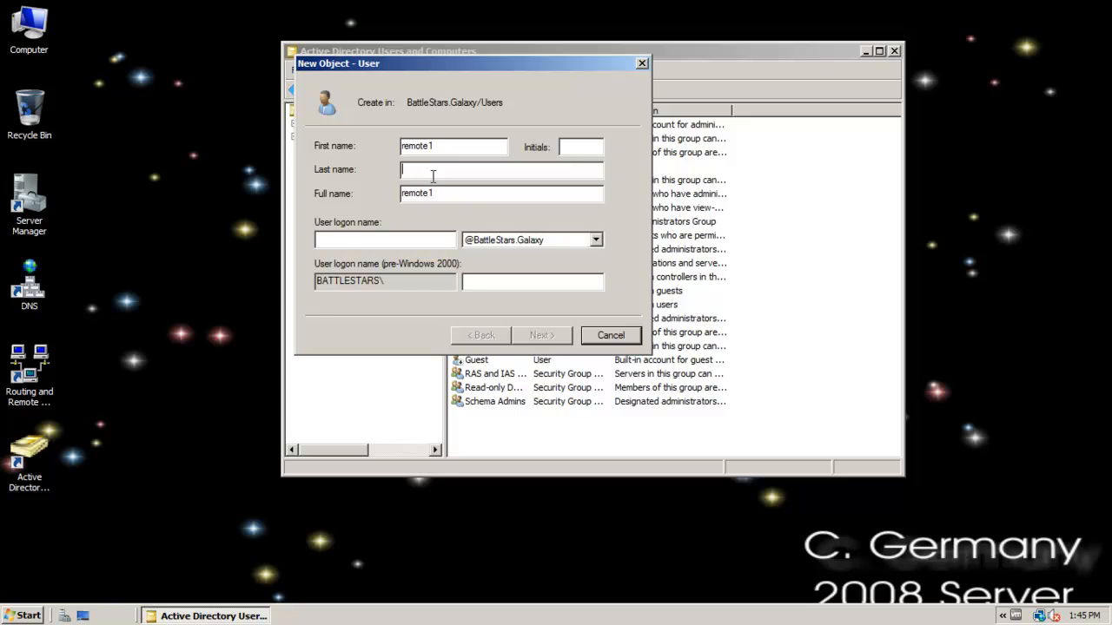
pyautogui.write('remote1')
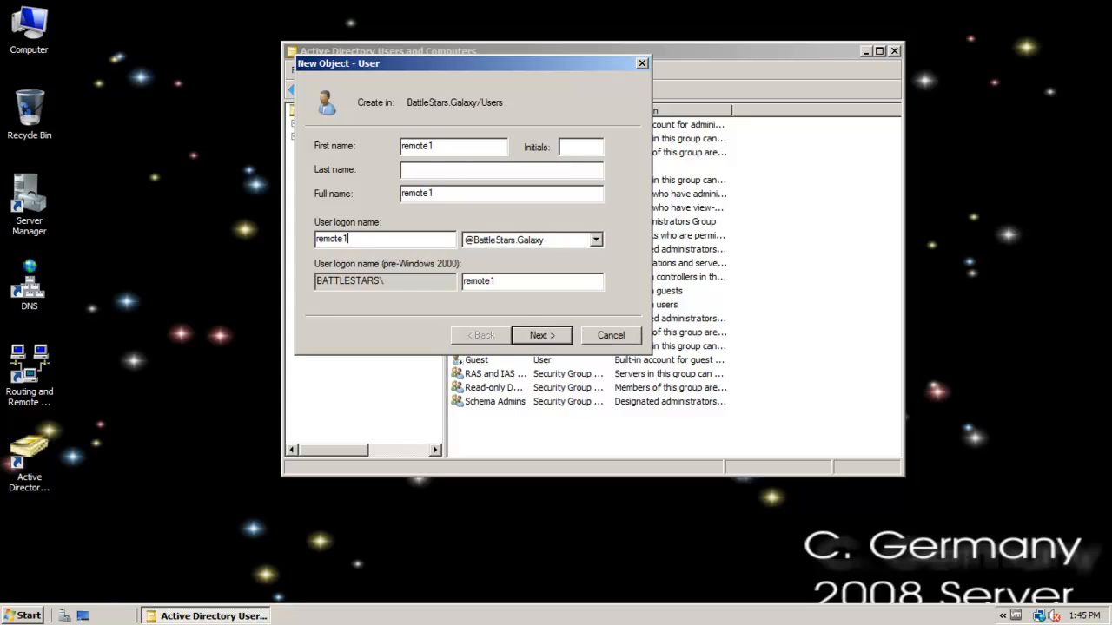
pyautogui.click(545, 338)
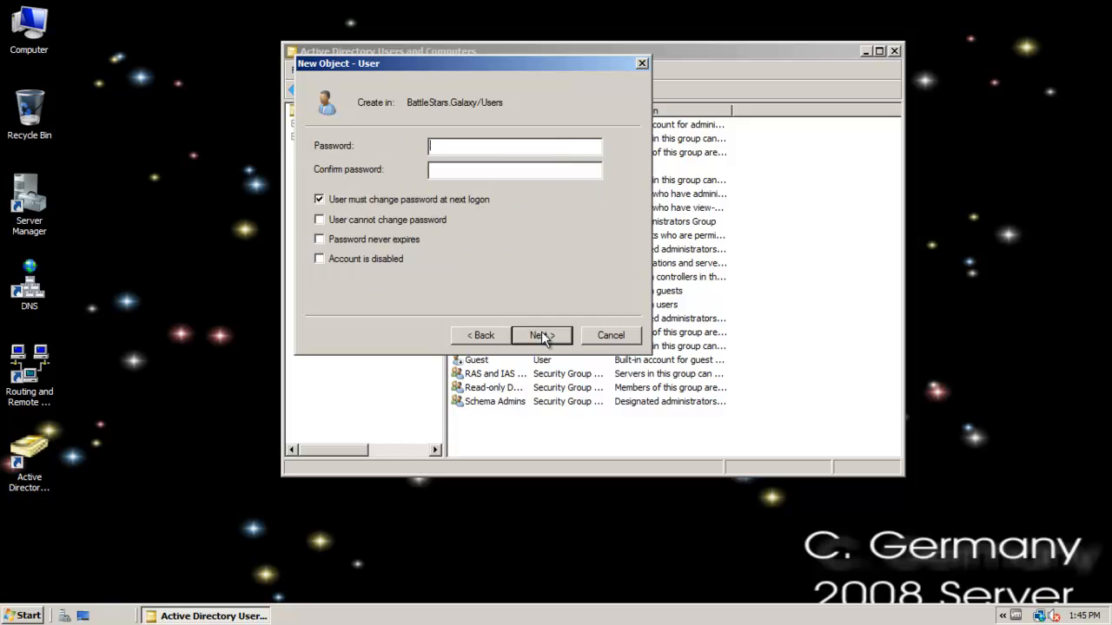
# Disallow password changes by the new user, set the password to never expire, and enter and confirm the account password.
pyautogui.click(332, 219)
pyautogui.click(333, 239)
pyautogui.click(459, 149)
pyautogui.write('P')
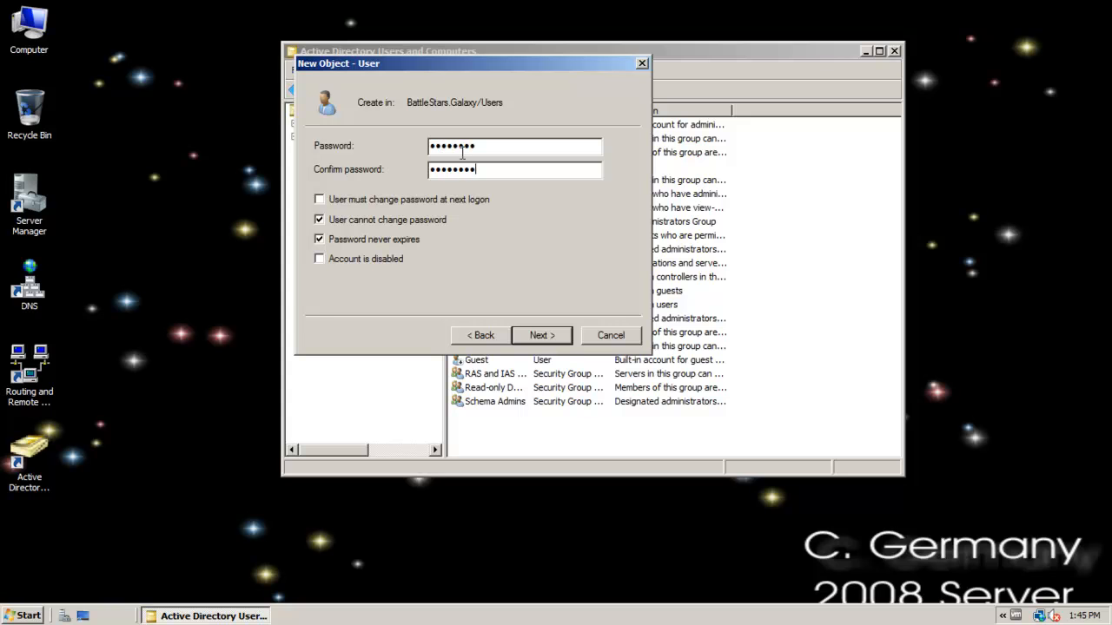
pyautogui.click(558, 334)
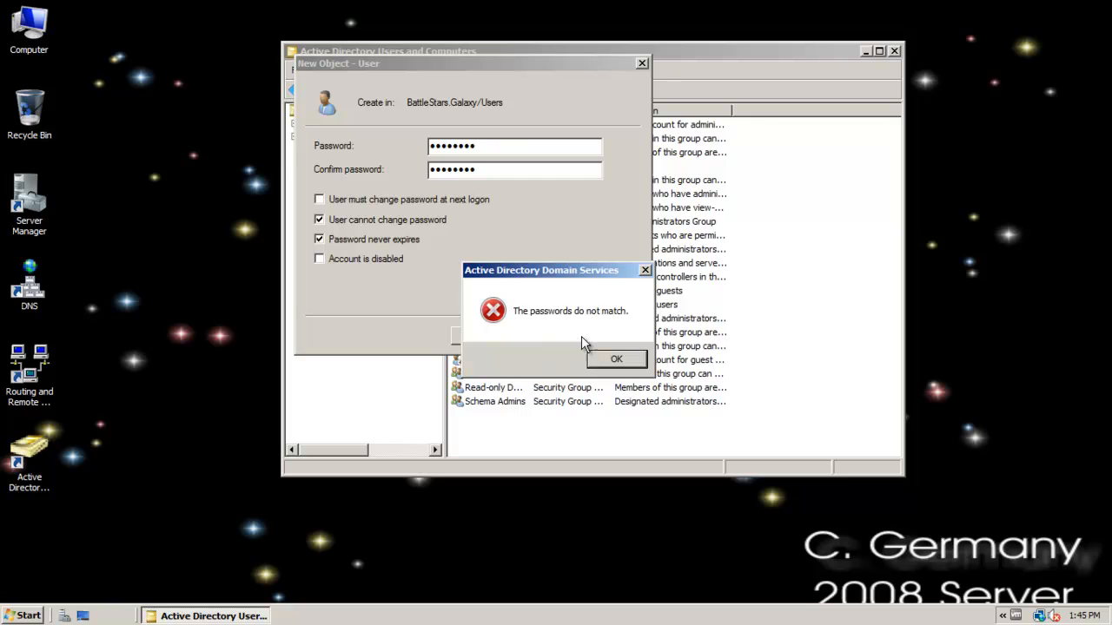
# Re-enter and confirm the account password for remote1 and finish creating the user.
pyautogui.click(617, 358)
pyautogui.write('P')
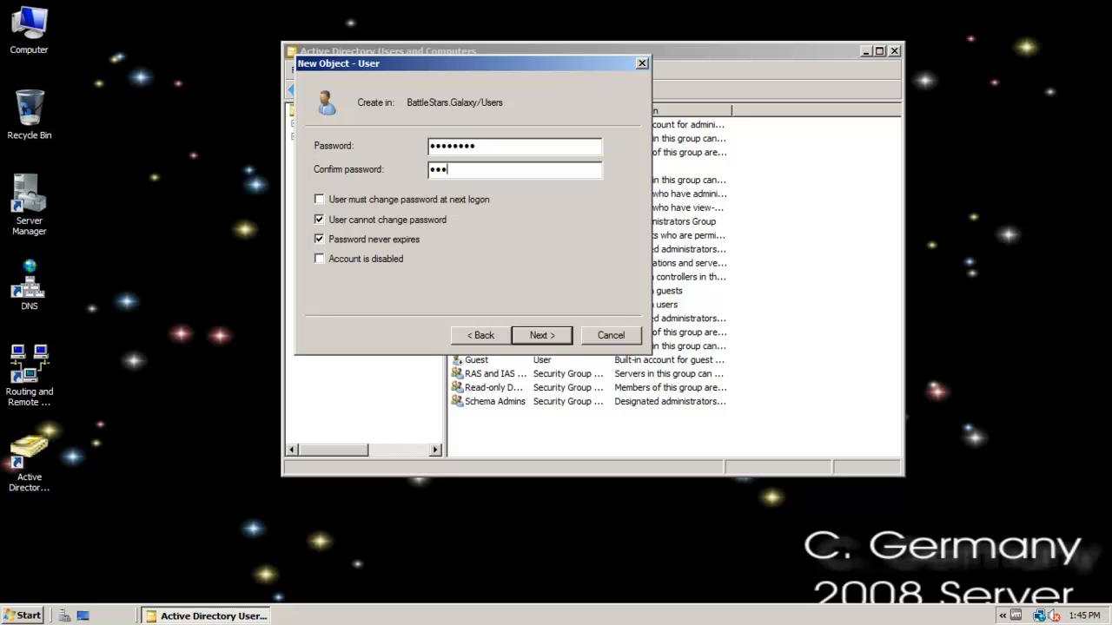
pyautogui.click(544, 336)
pyautogui.click(546, 337)
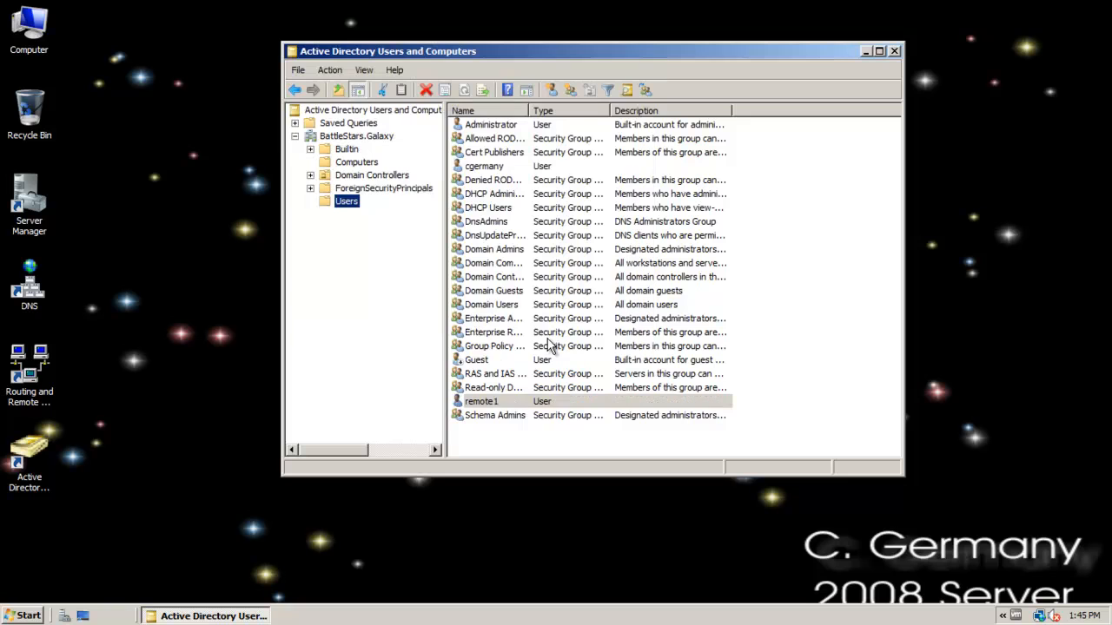
# Start another new user in the Users container with first name and logon name remote2, and continue to the password settings.
pyautogui.rightClick(347, 201)
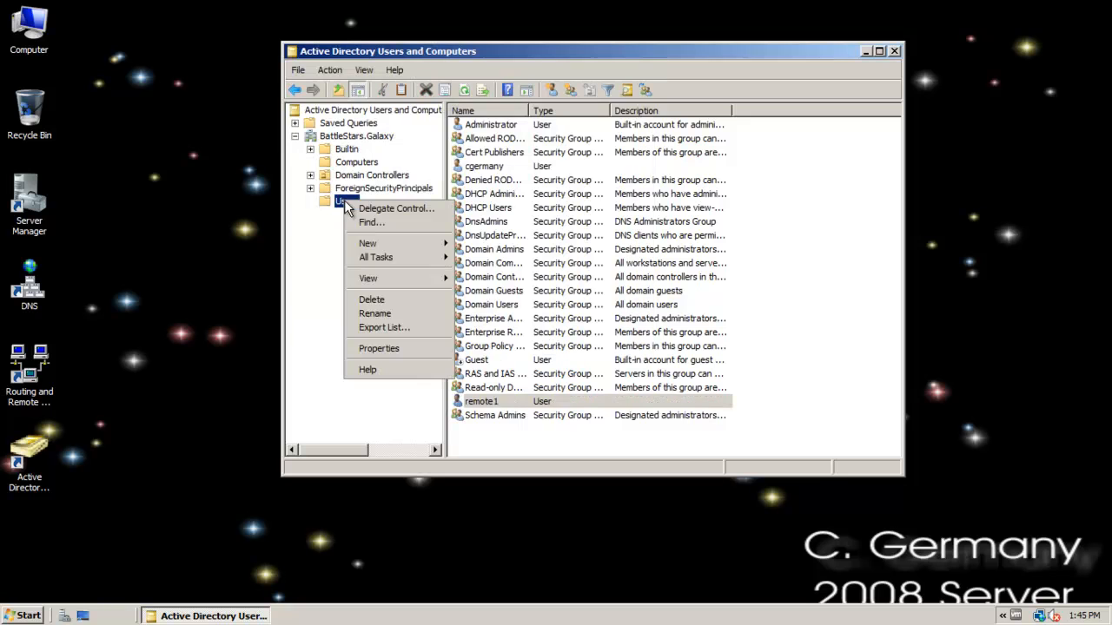
pyautogui.moveTo(425, 244)
pyautogui.click(502, 325)
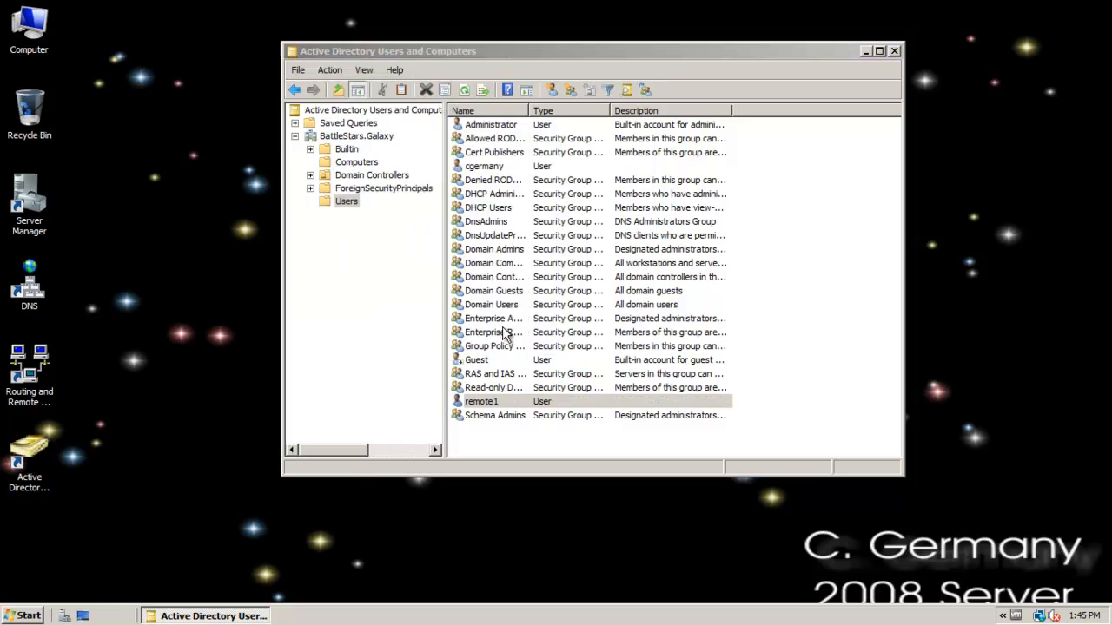
pyautogui.write('remote')
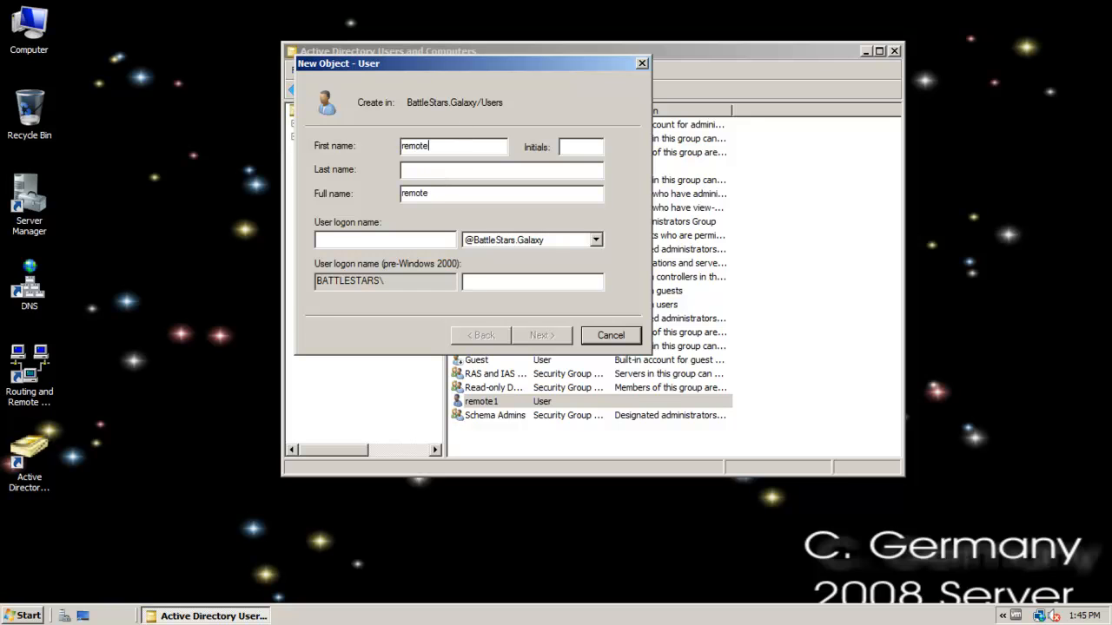
pyautogui.press('Tab')
pyautogui.press('Tab')
pyautogui.press('Tab')
pyautogui.write('remote')
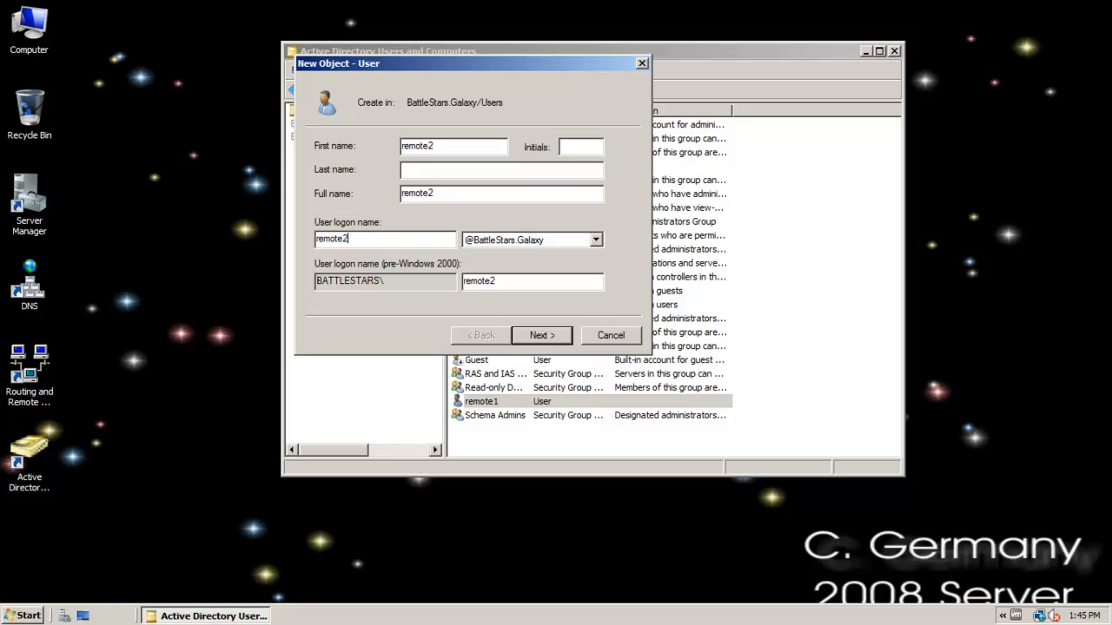
pyautogui.click(543, 339)
# Waive the password change at next logon for remote2, set the password to never expire, enter the account password, and finish creating the user.
pyautogui.click(341, 200)
pyautogui.click(345, 241)
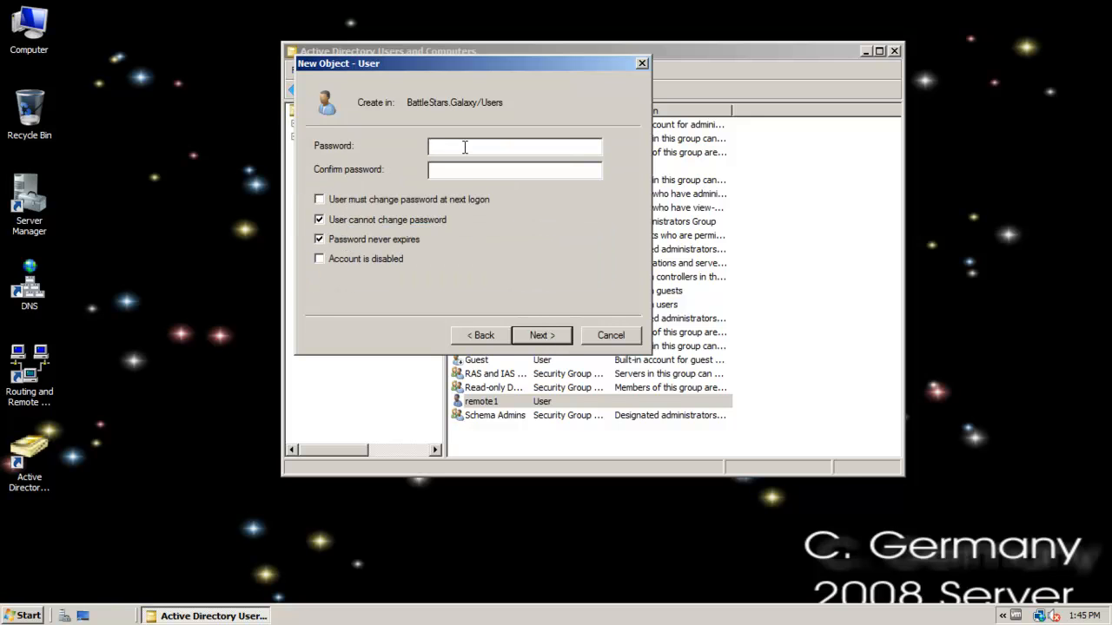
pyautogui.write('•••••••')
pyautogui.click(544, 335)
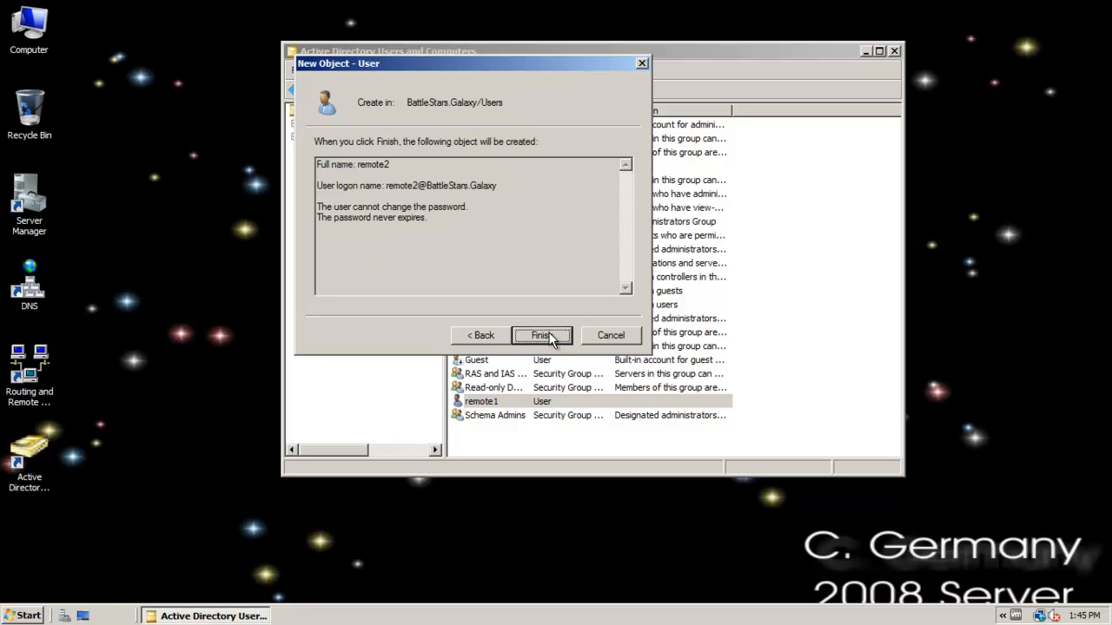
pyautogui.click(548, 335)
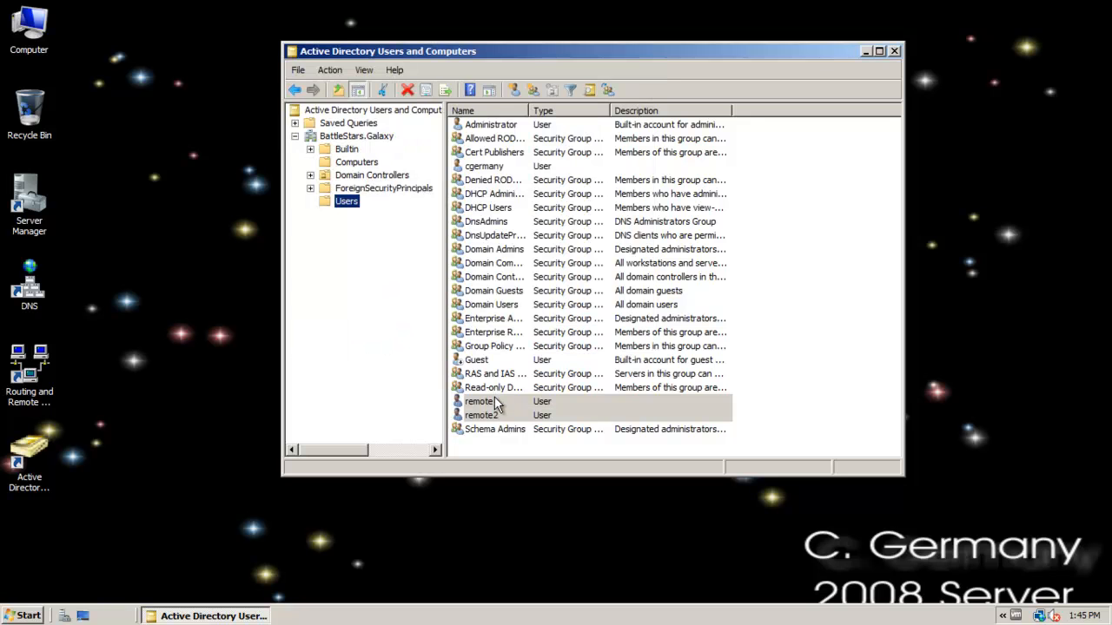
# Create a global security group named RemoteUsers in the Users container.
pyautogui.rightClick(345, 202)
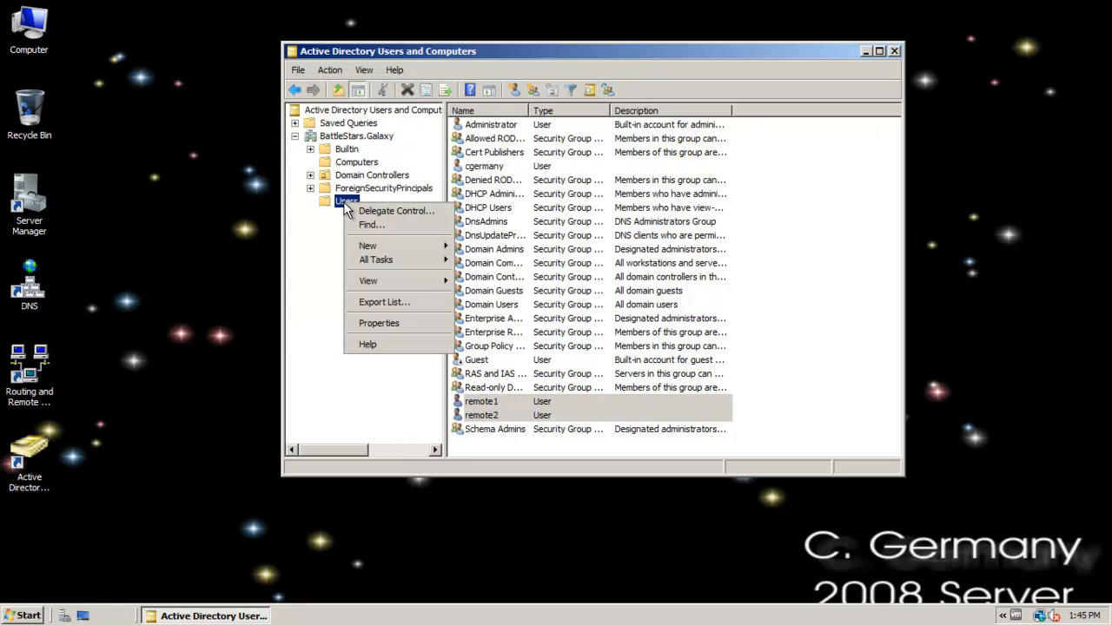
pyautogui.moveTo(402, 241)
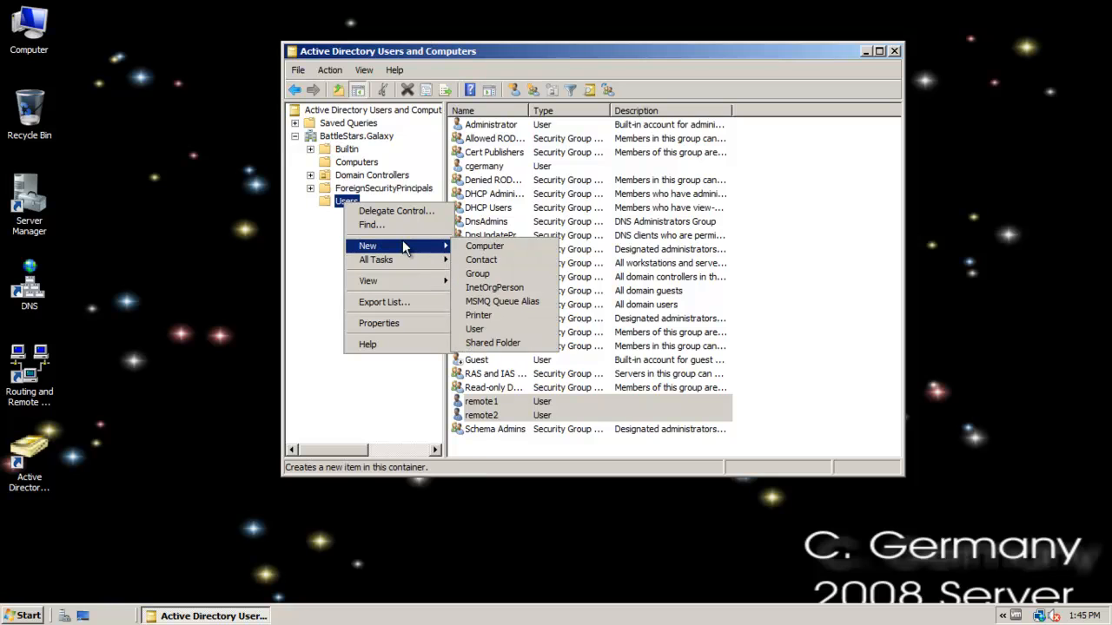
pyautogui.click(505, 275)
pyautogui.write('RemoteUsers')
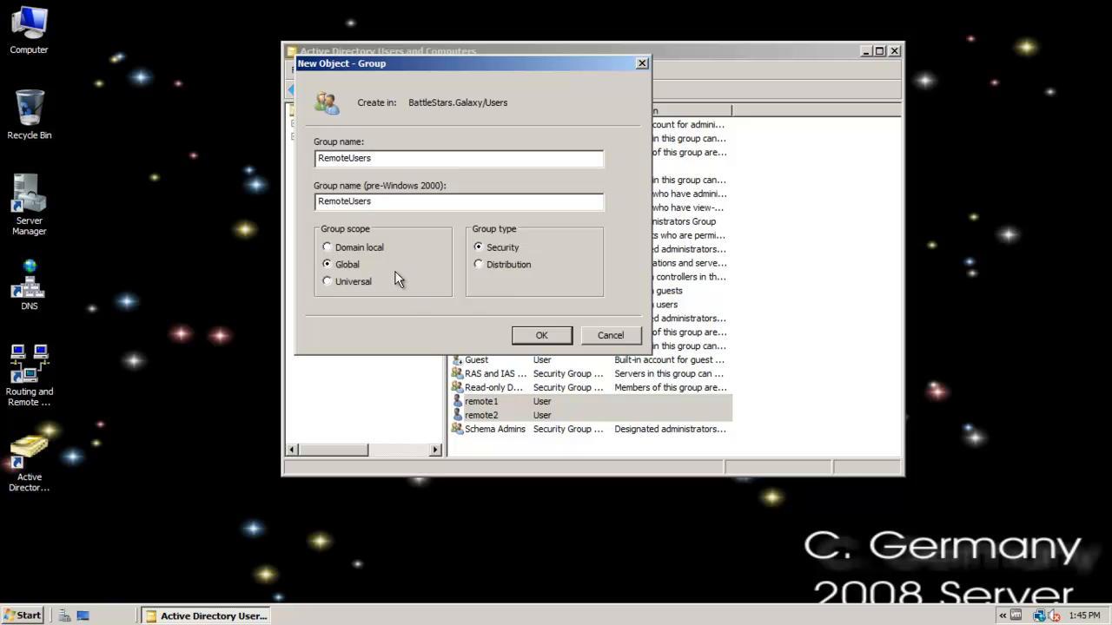
pyautogui.click(547, 339)
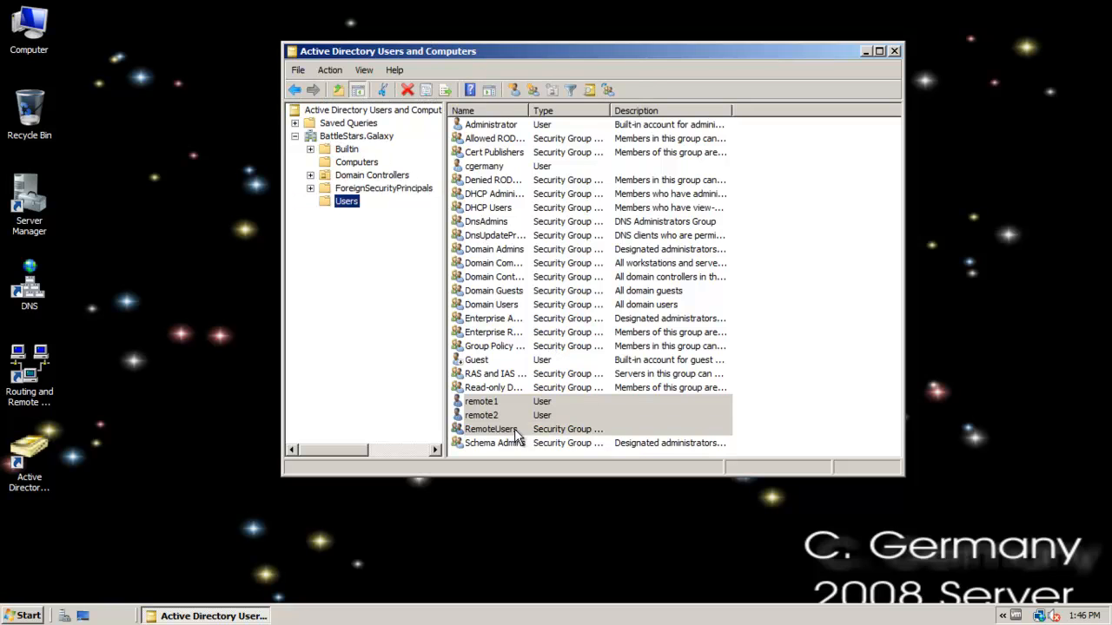
# Add the remote user accounts as members of the RemoteUsers group and save the group's properties.
pyautogui.doubleClick(491, 429)
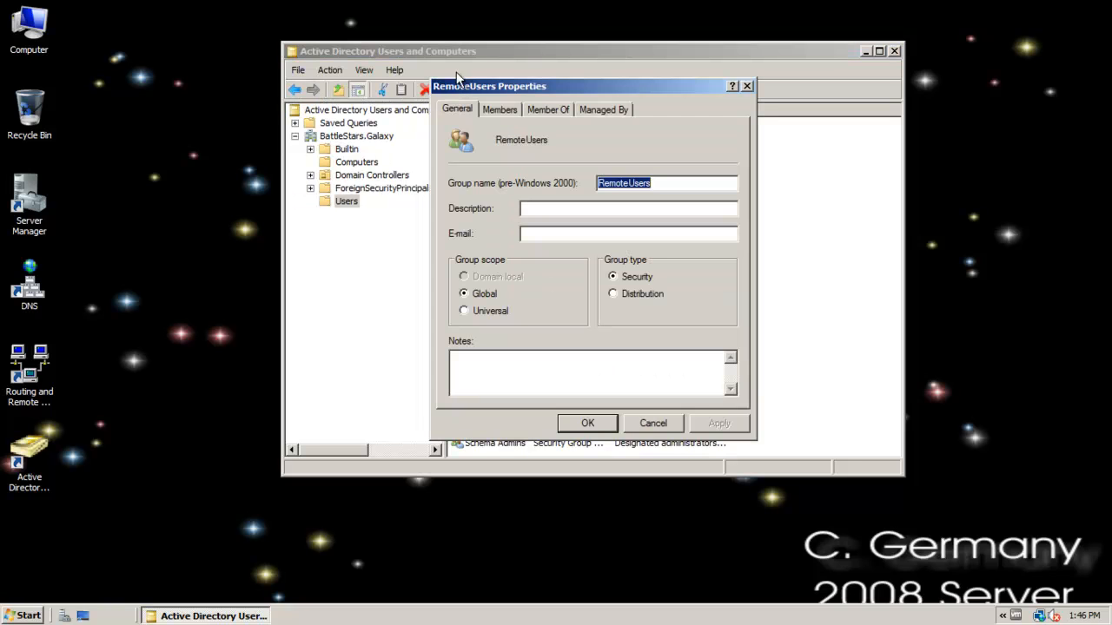
pyautogui.click(500, 112)
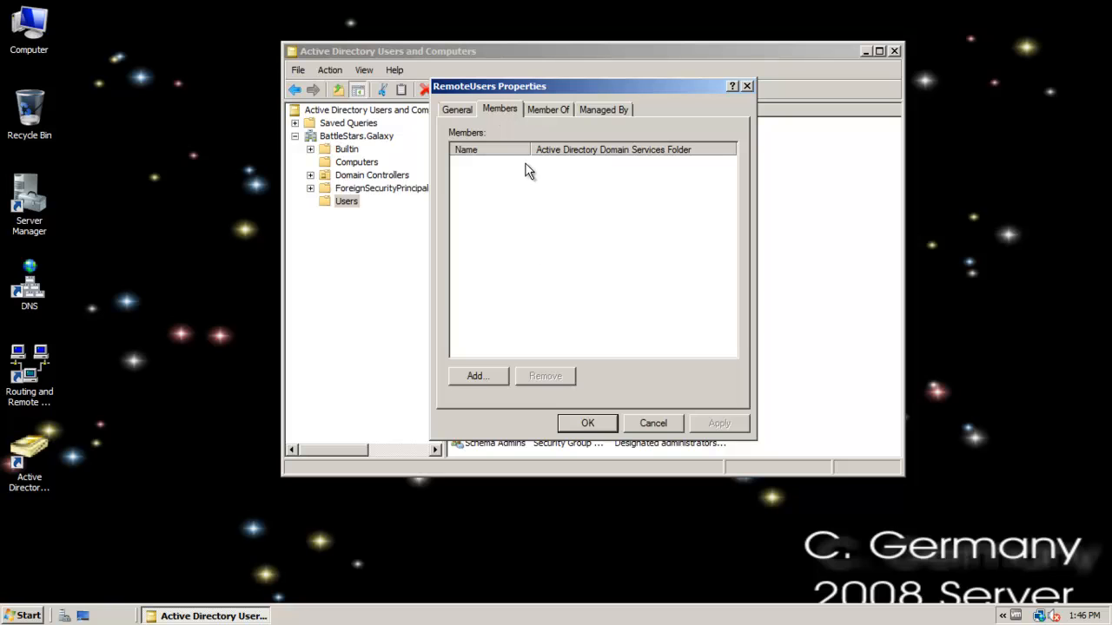
pyautogui.click(479, 374)
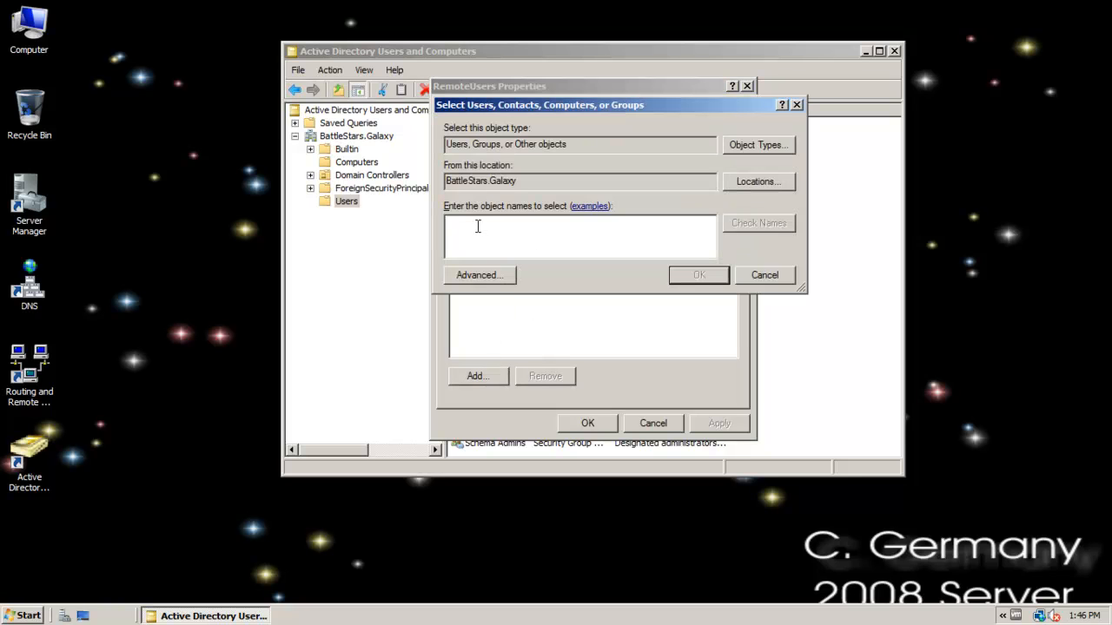
pyautogui.write('remote')
pyautogui.press('Return')
pyautogui.click(588, 423)
# Review the general properties of the RemoteUsers group and close them without changes.
pyautogui.click(502, 414)
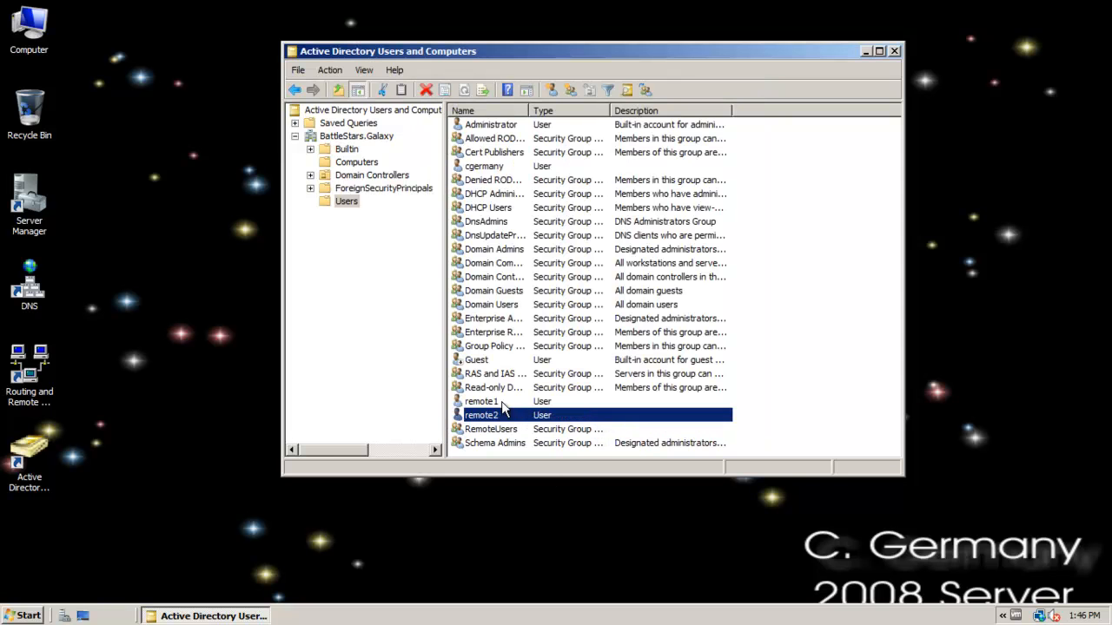
pyautogui.click(501, 402)
pyautogui.doubleClick(522, 429)
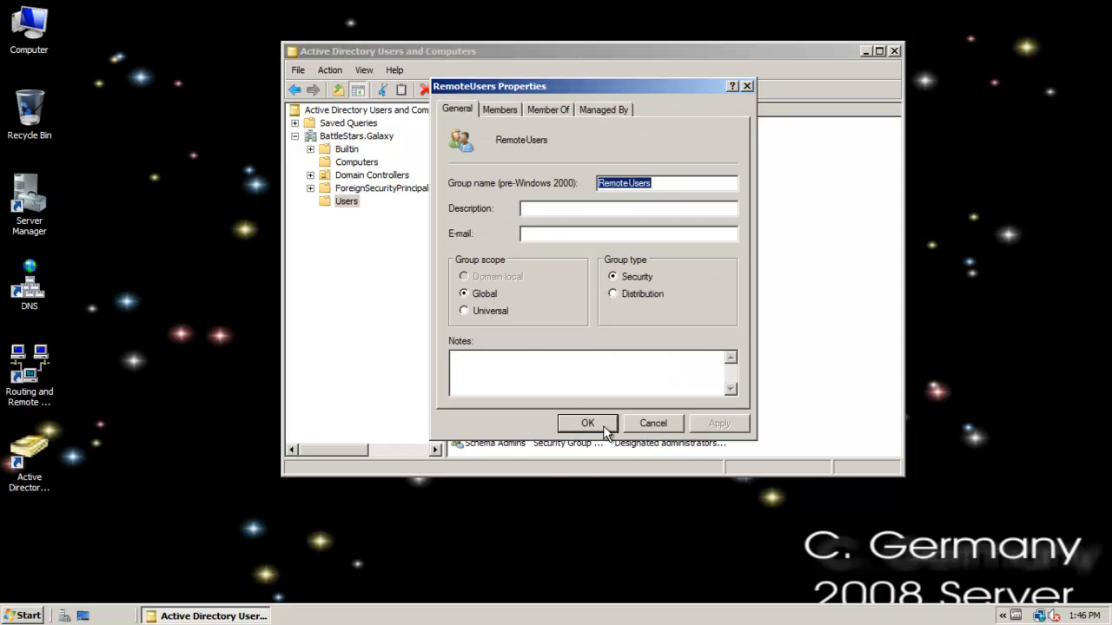
pyautogui.click(653, 423)
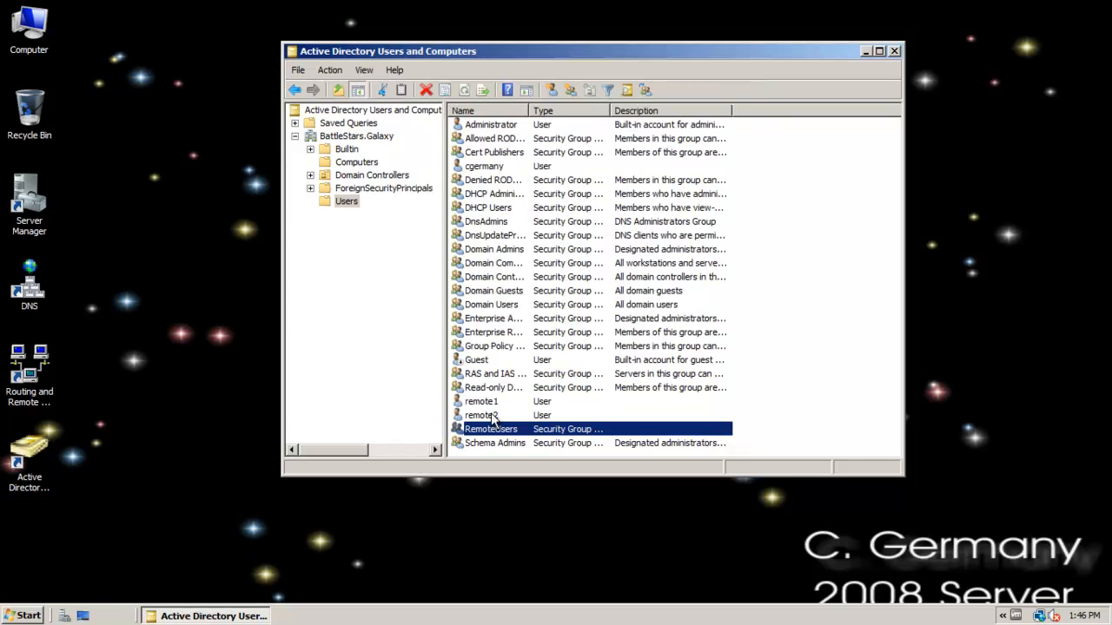
# Open the dial-in properties of the remote1 user and set its network access permission to Allow access.
pyautogui.doubleClick(495, 401)
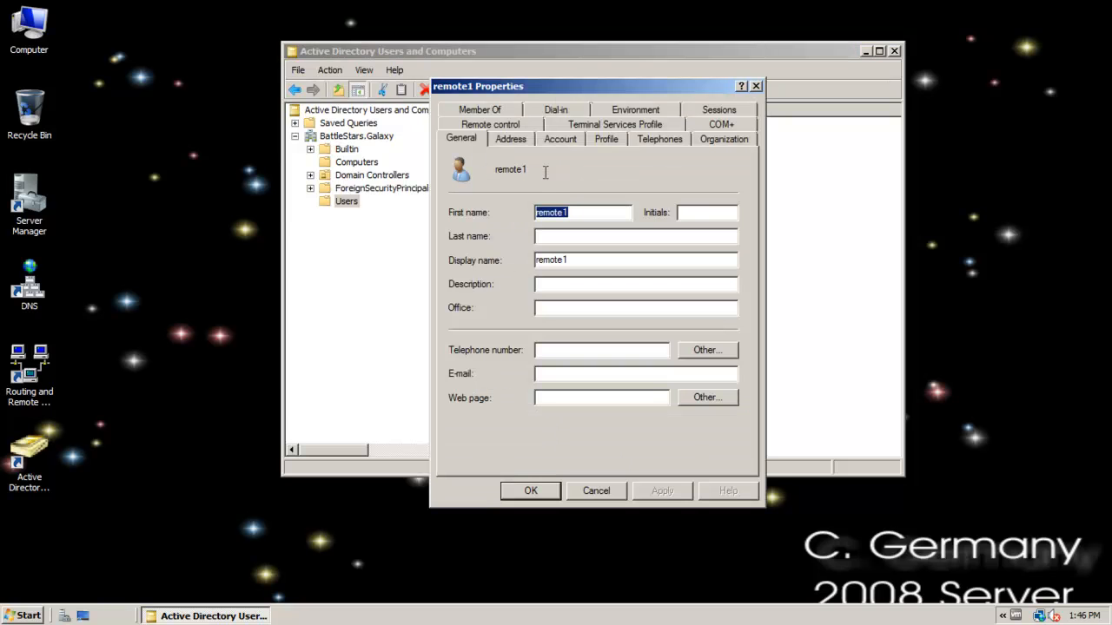
pyautogui.moveTo(563, 90); pyautogui.dragTo(467, 58)
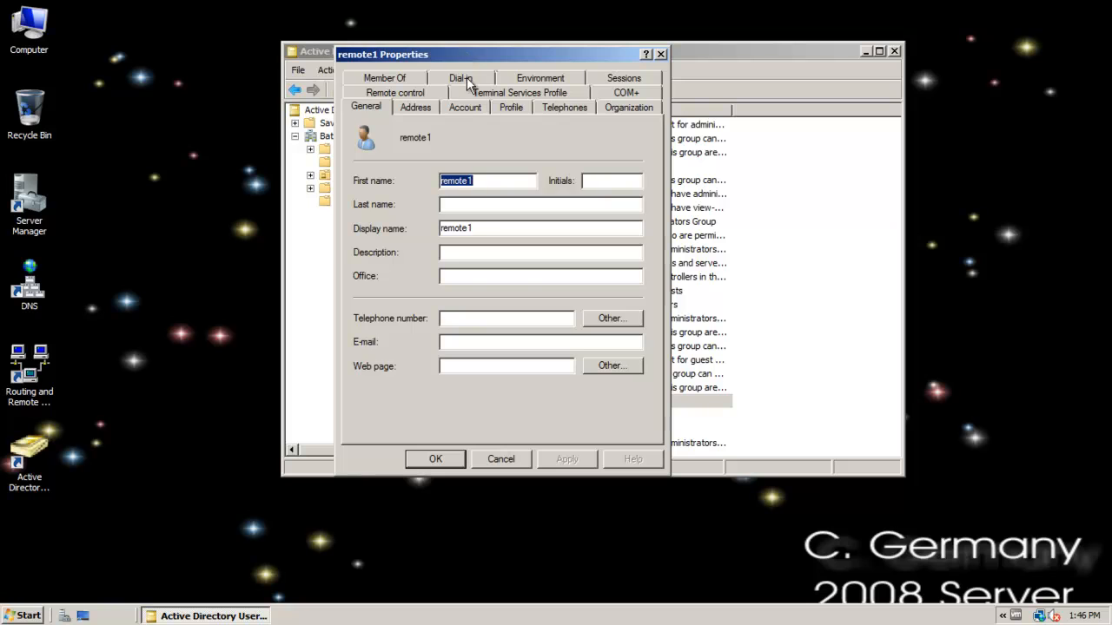
pyautogui.click(469, 78)
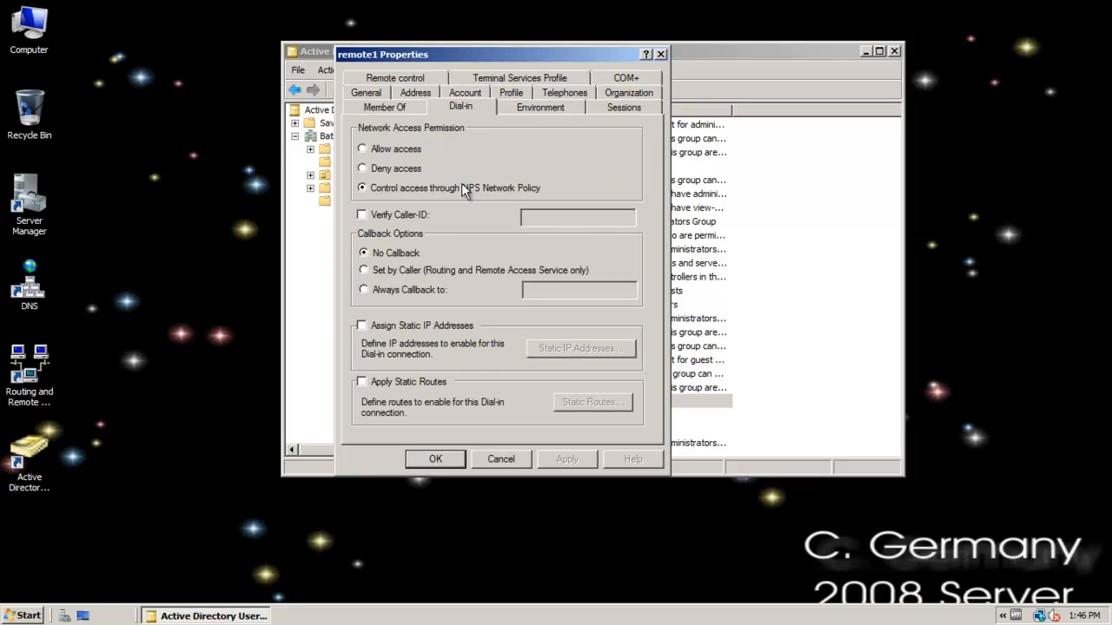
pyautogui.click(375, 148)
# Try the Verify Caller-ID and callback options for remote1, and restore No Callback with caller verification disabled.
pyautogui.click(362, 216)
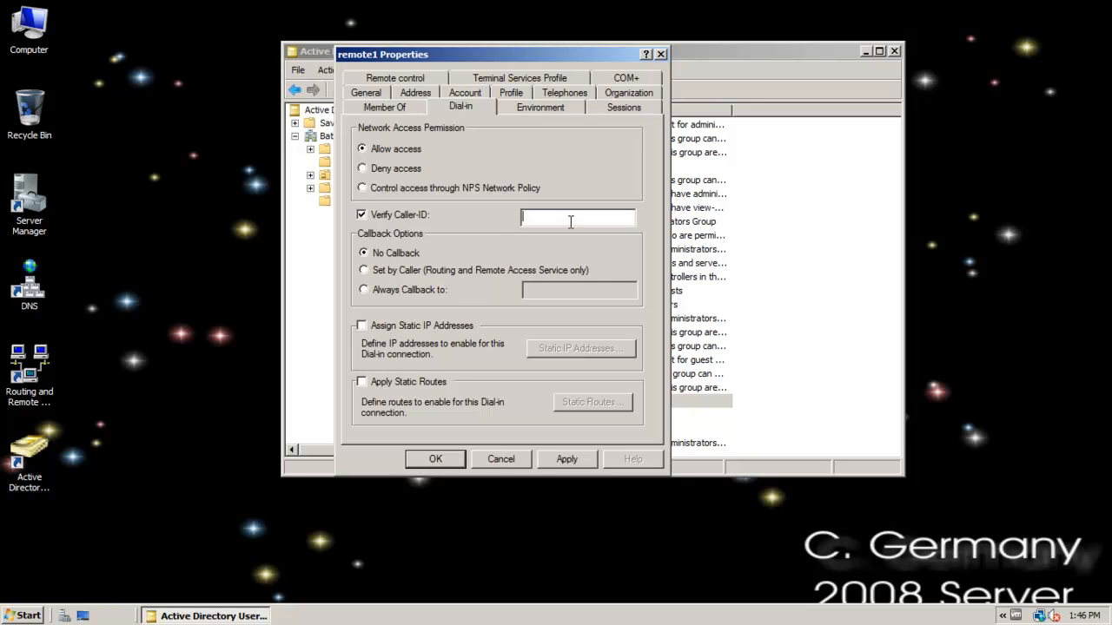
pyautogui.click(576, 220)
pyautogui.click(365, 270)
pyautogui.click(382, 295)
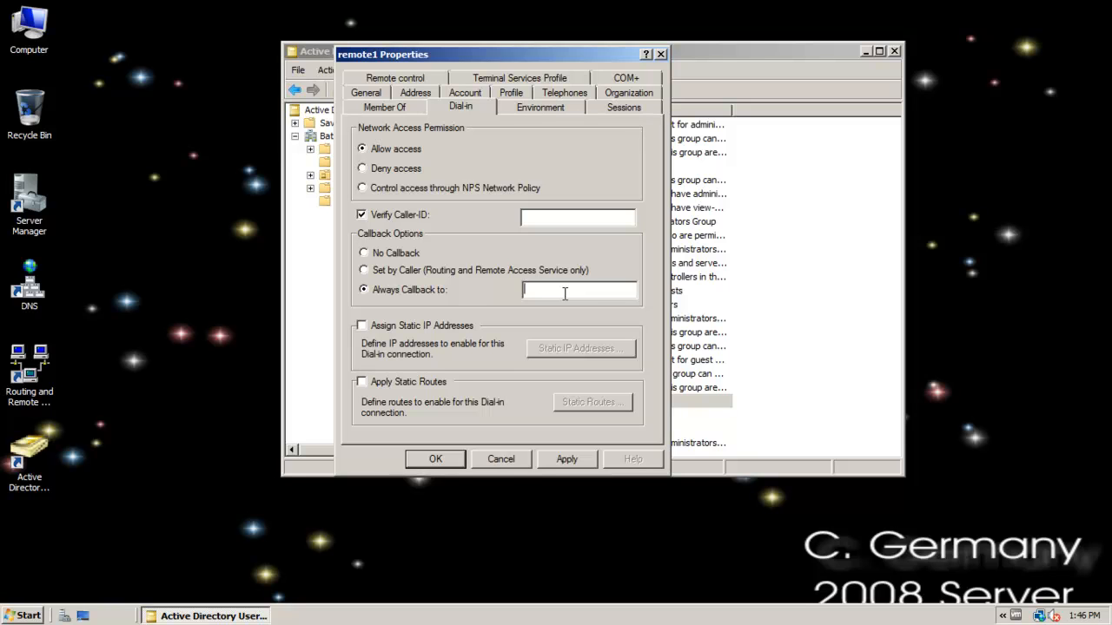
pyautogui.click(365, 254)
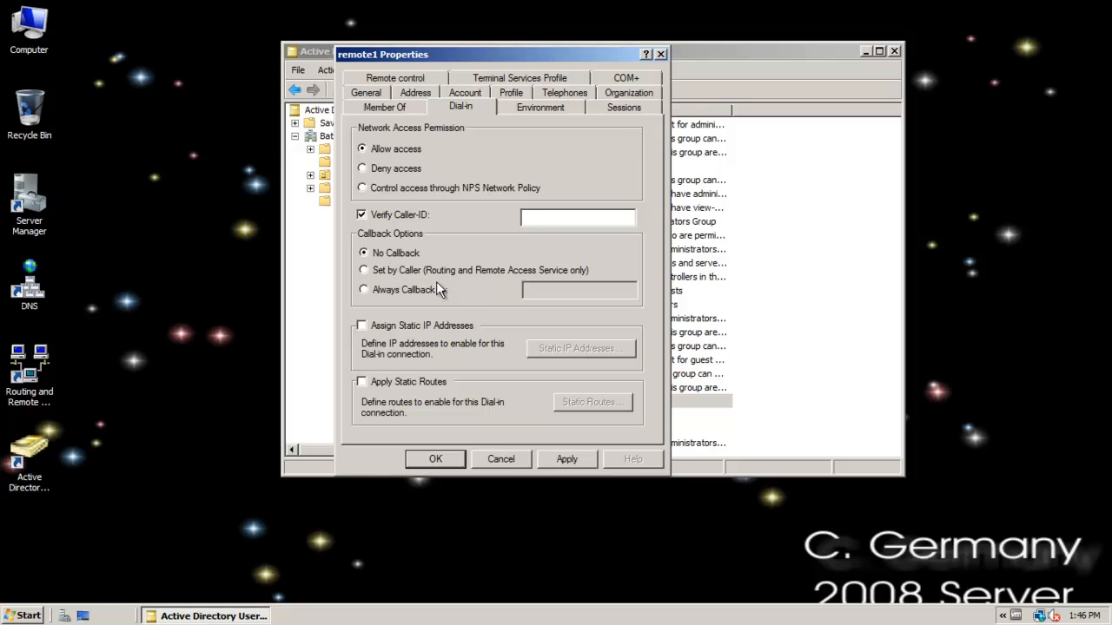
pyautogui.click(362, 215)
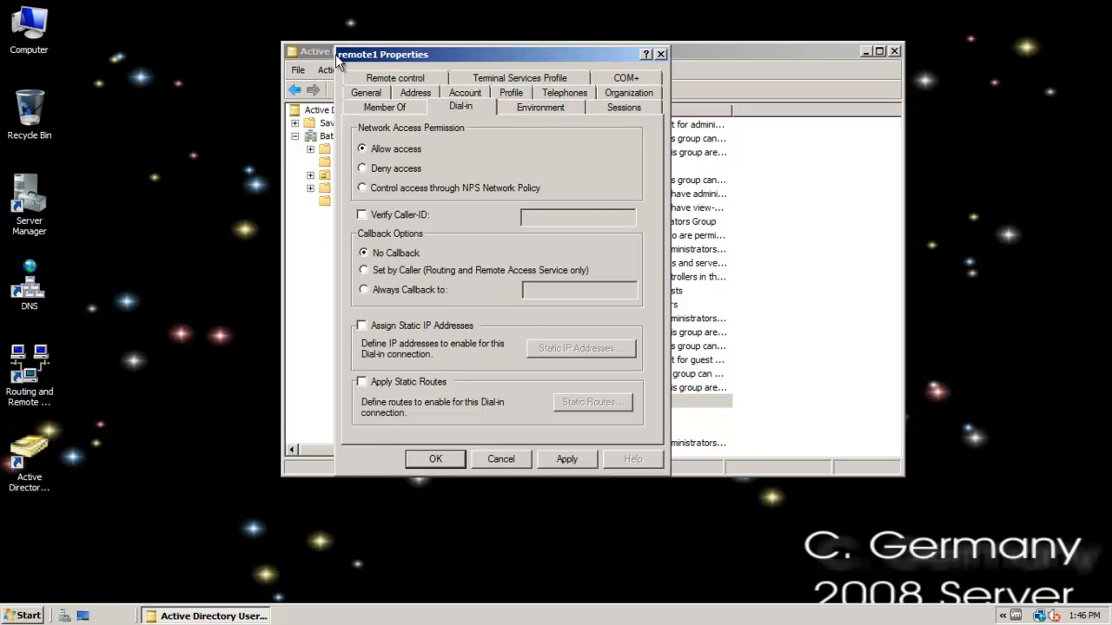
# Save the dial-in settings of the remote1 user and close its properties.
pyautogui.moveTo(457, 52); pyautogui.dragTo(541, 21)
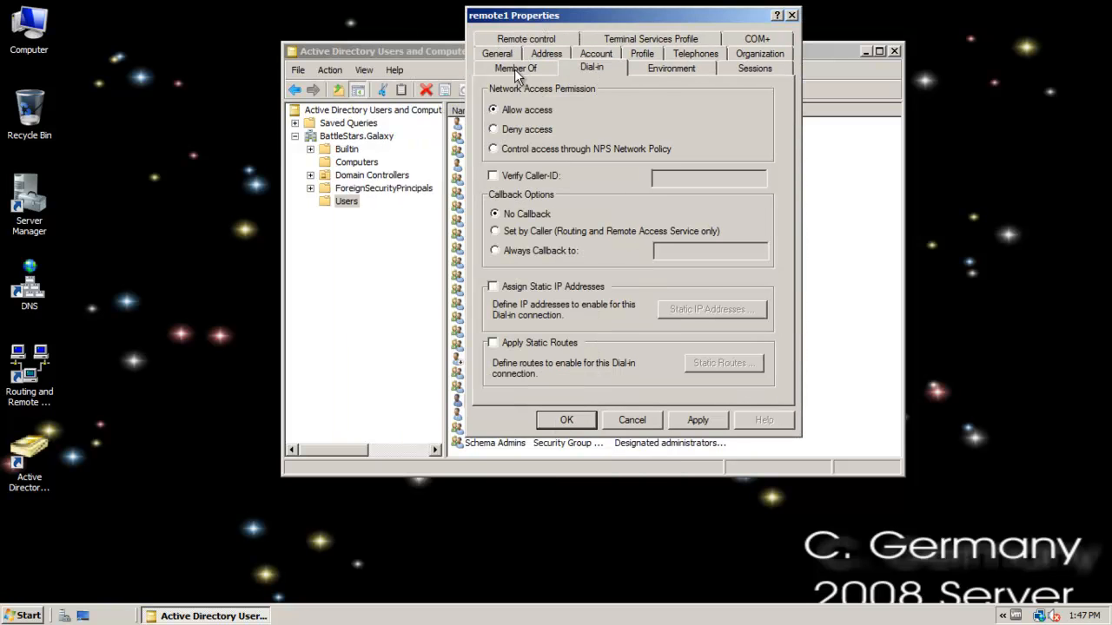
pyautogui.click(568, 422)
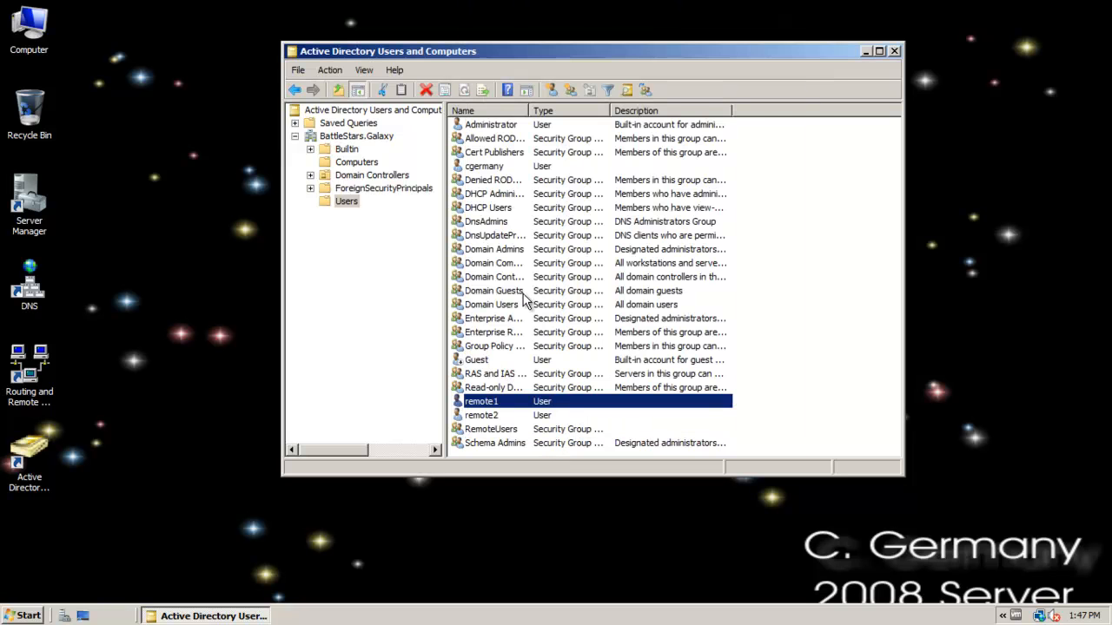
# Set the network access permission of the remote2 user to Allow access in its dial-in properties and save the change.
pyautogui.click(477, 421)
pyautogui.doubleClick(477, 420)
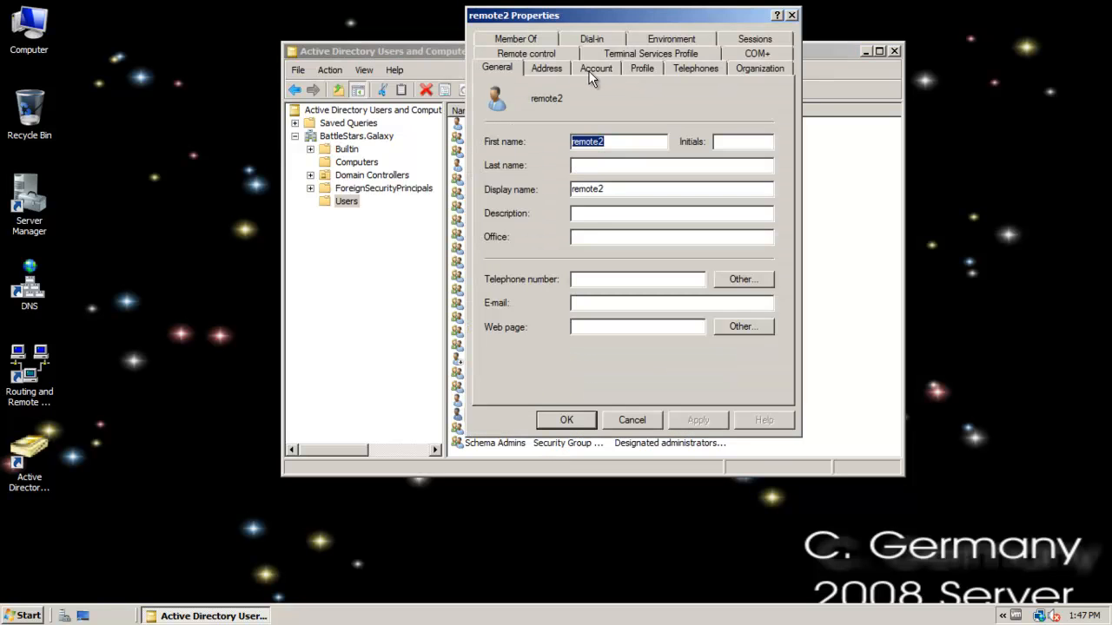
pyautogui.click(593, 38)
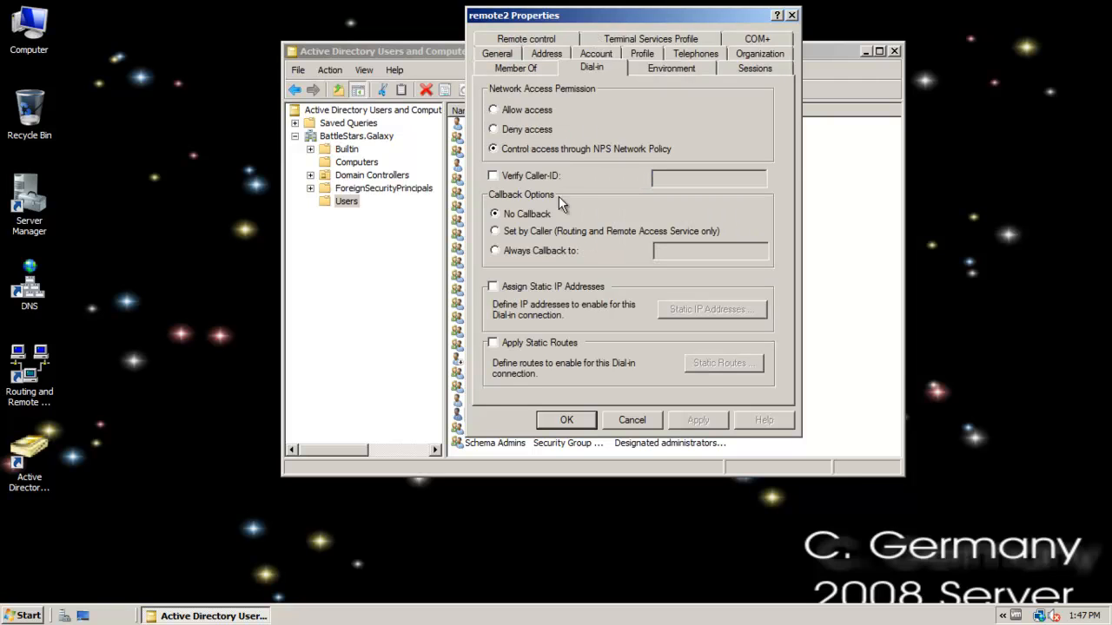
pyautogui.click(493, 111)
pyautogui.click(698, 420)
pyautogui.click(567, 420)
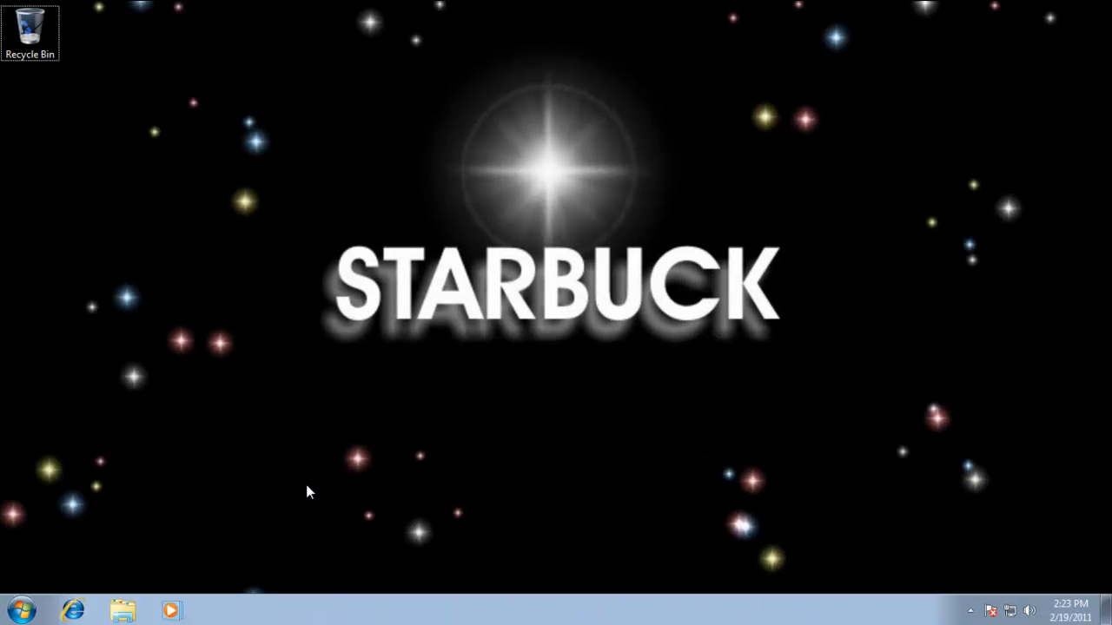
# Open the Network and Sharing Center on the Windows 7 client STARBUCK.
pyautogui.click(21, 611)
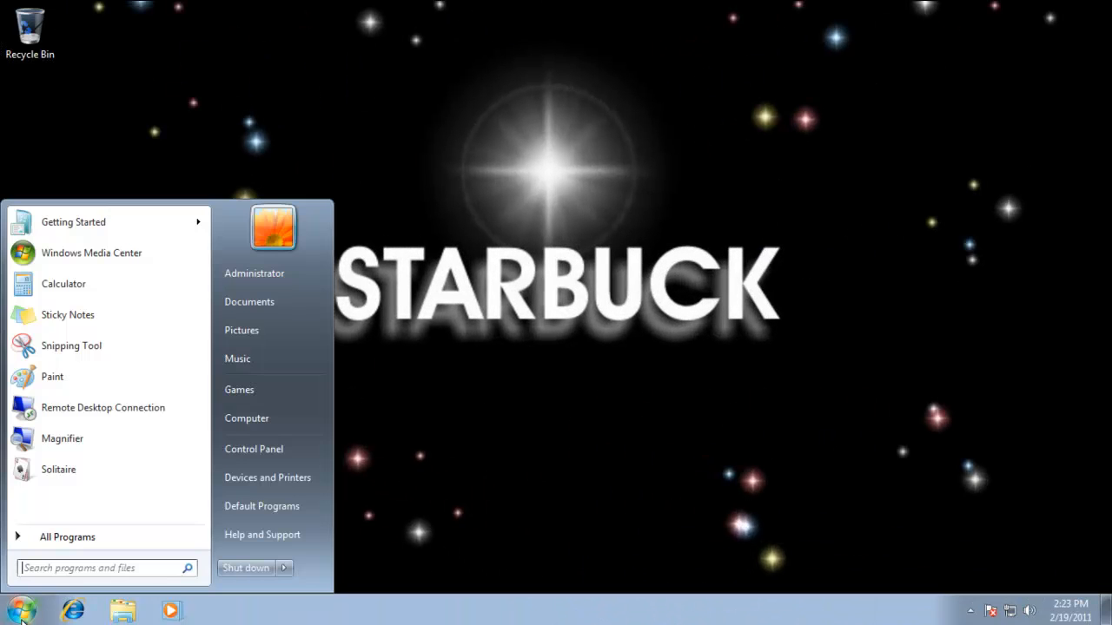
pyautogui.click(265, 450)
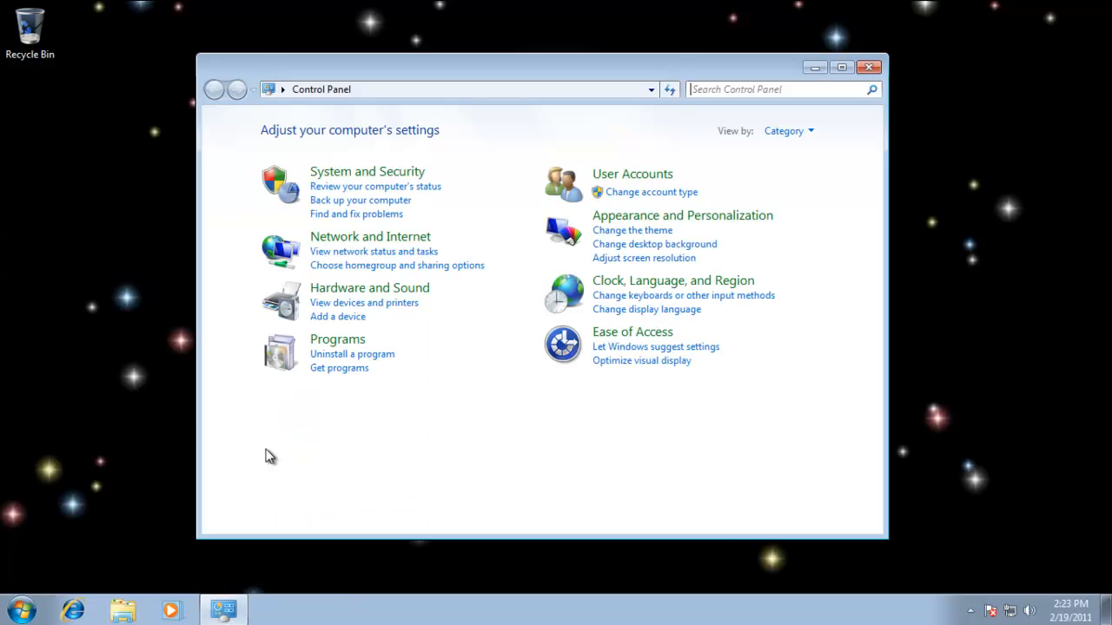
pyautogui.click(354, 247)
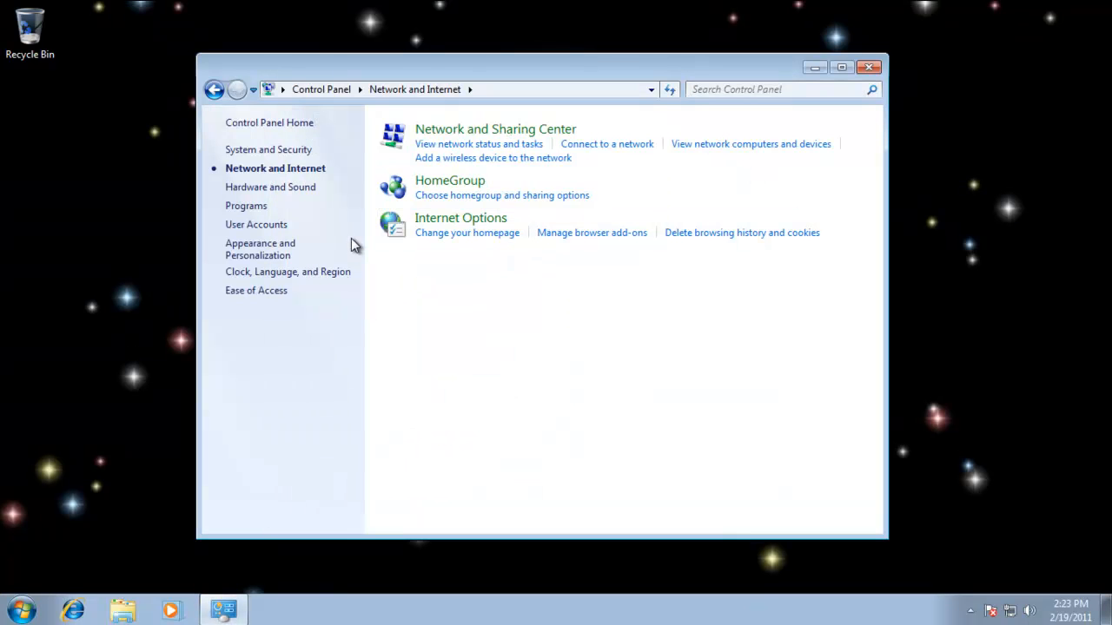
pyautogui.click(491, 131)
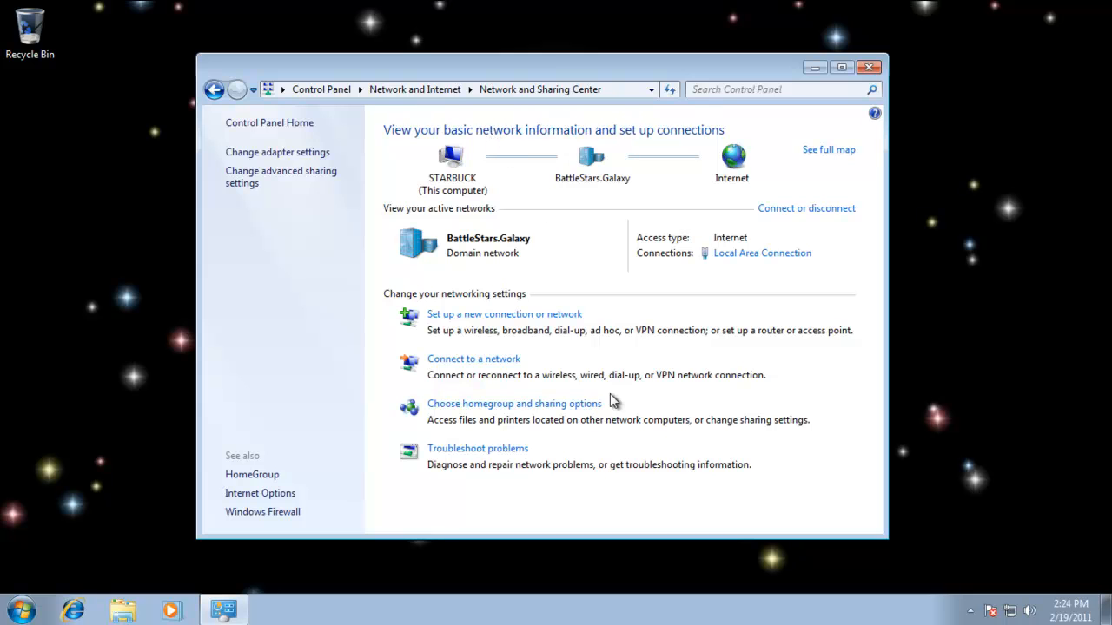
# Start a new workplace connection that uses the existing Internet connection (VPN).
pyautogui.click(476, 317)
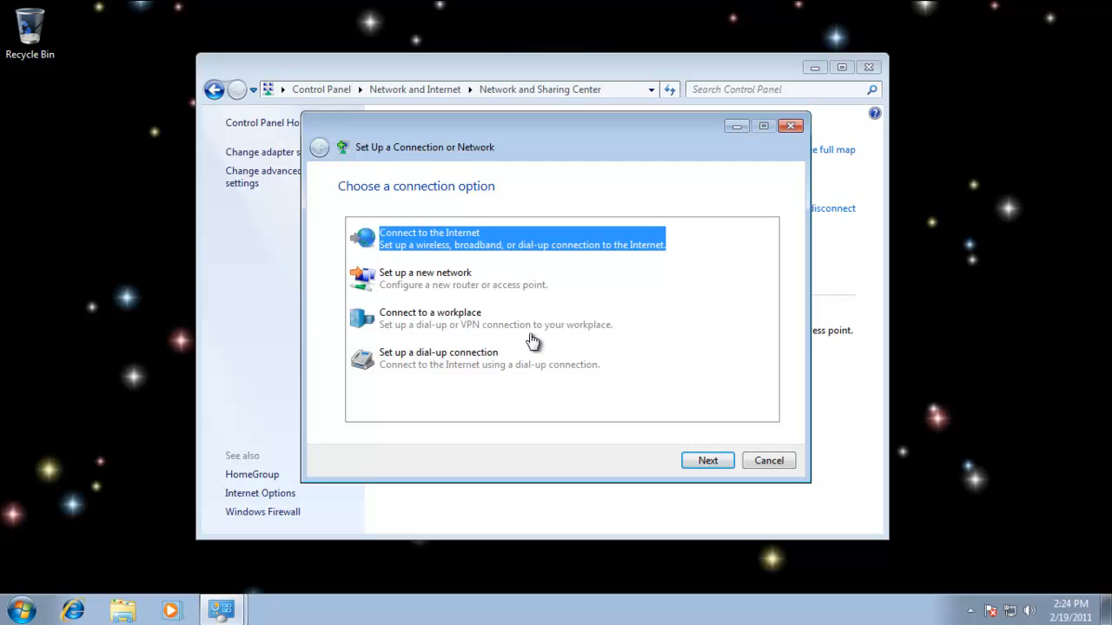
pyautogui.click(410, 323)
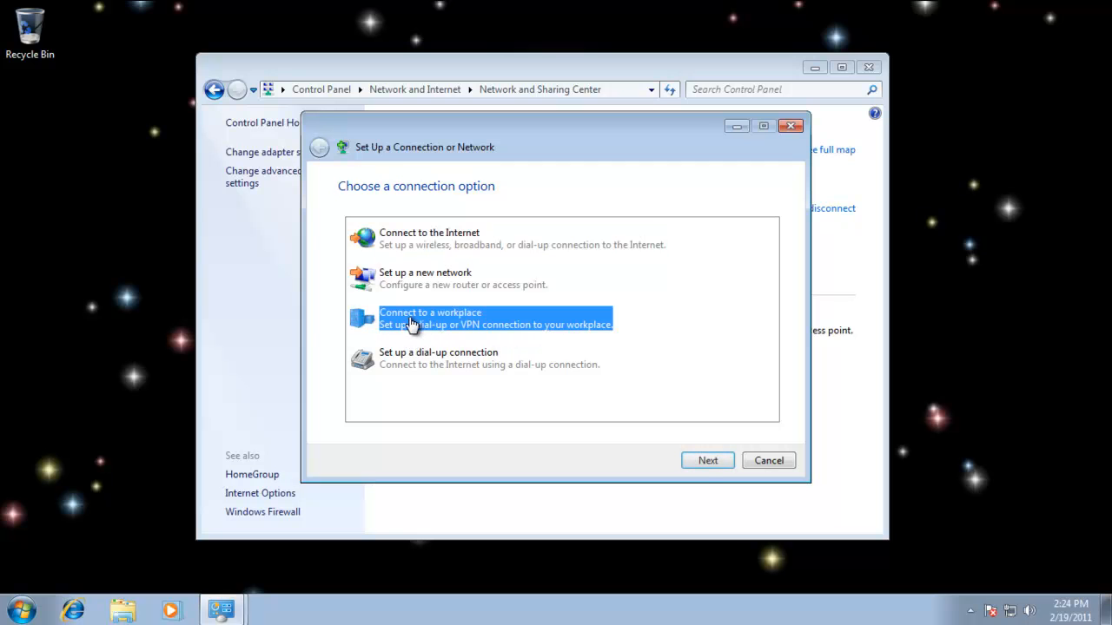
pyautogui.click(704, 464)
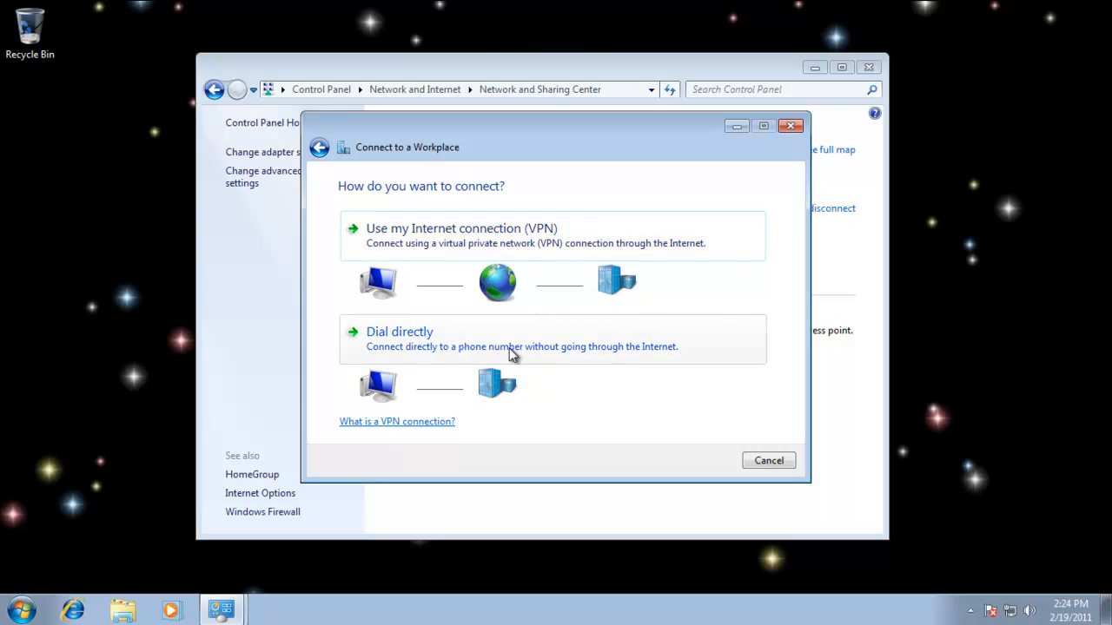
pyautogui.click(452, 239)
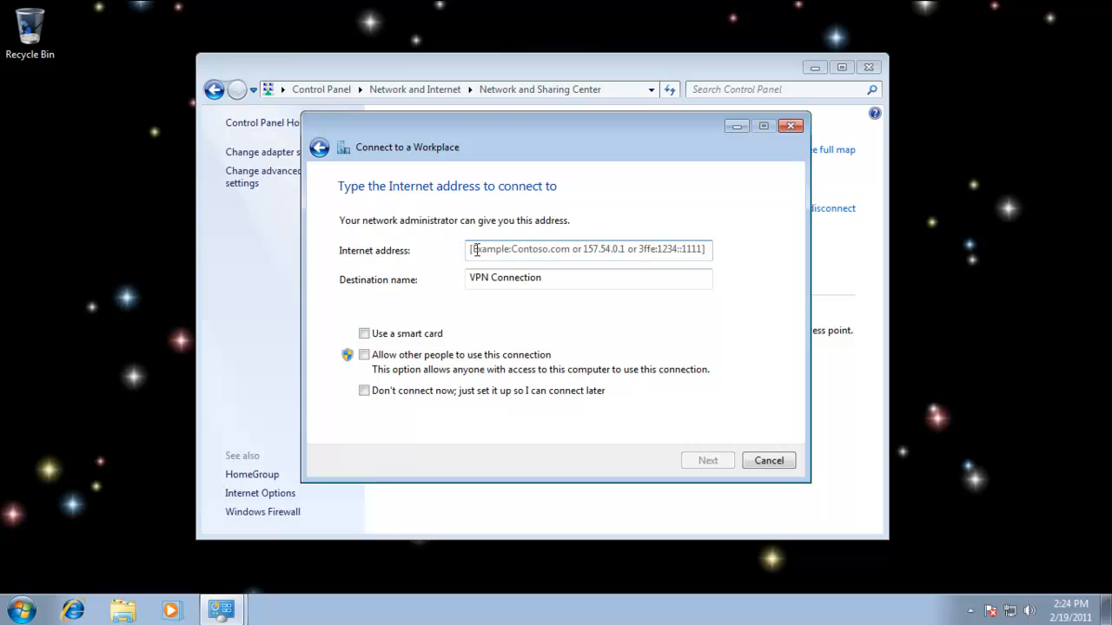
# Set the VPN connection's Internet address to 220.1.1.1 and its destination name to VPN to Galactica.
pyautogui.click(490, 250)
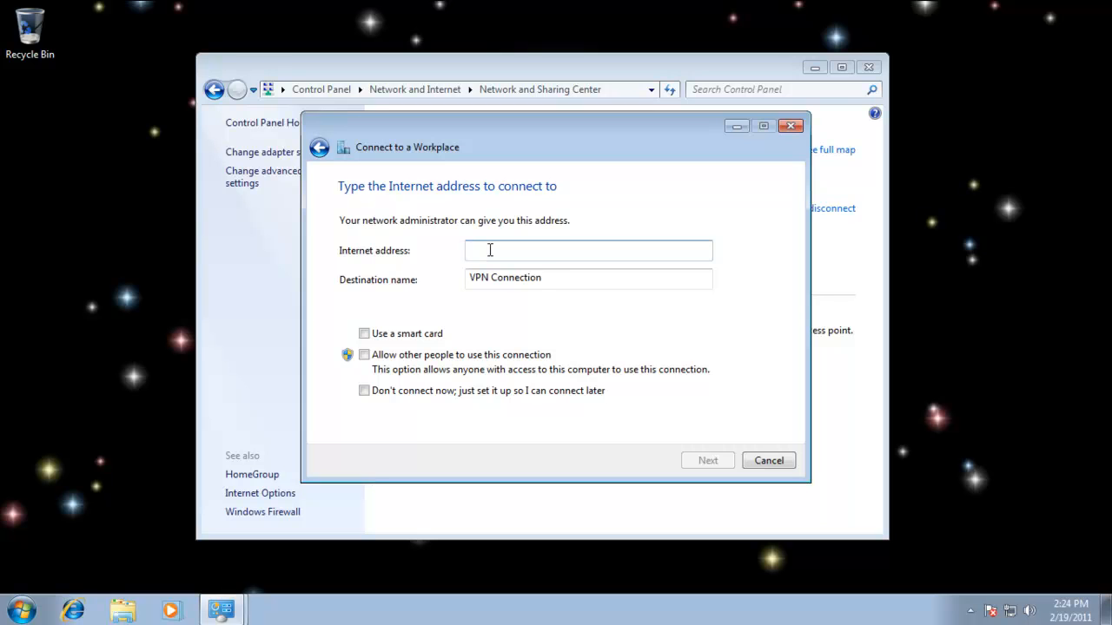
pyautogui.write('220.1.1.1')
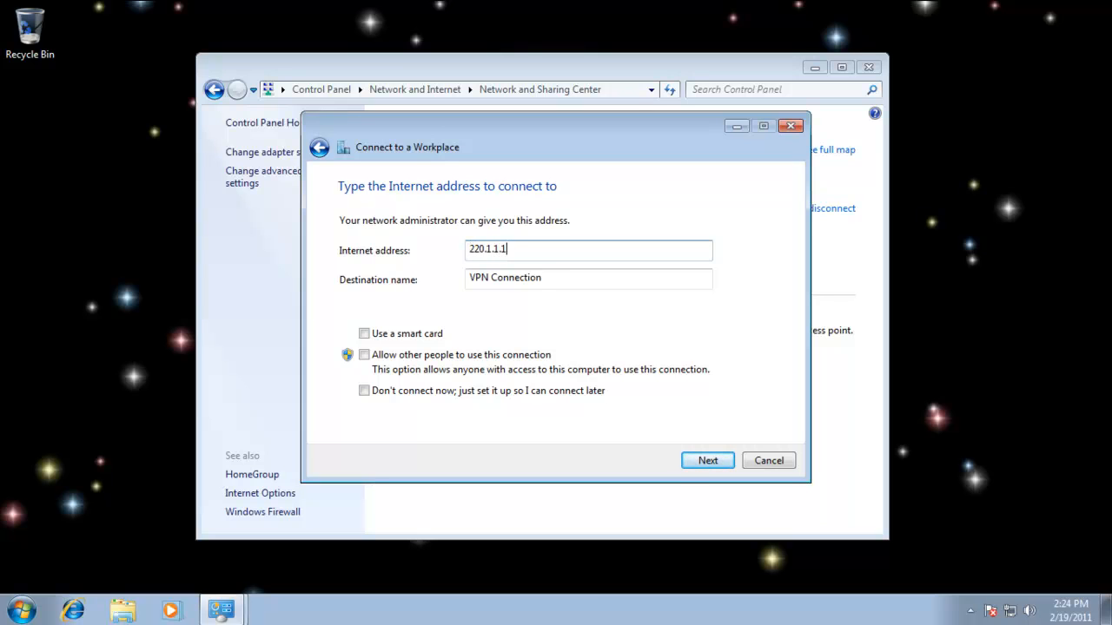
pyautogui.click(558, 277)
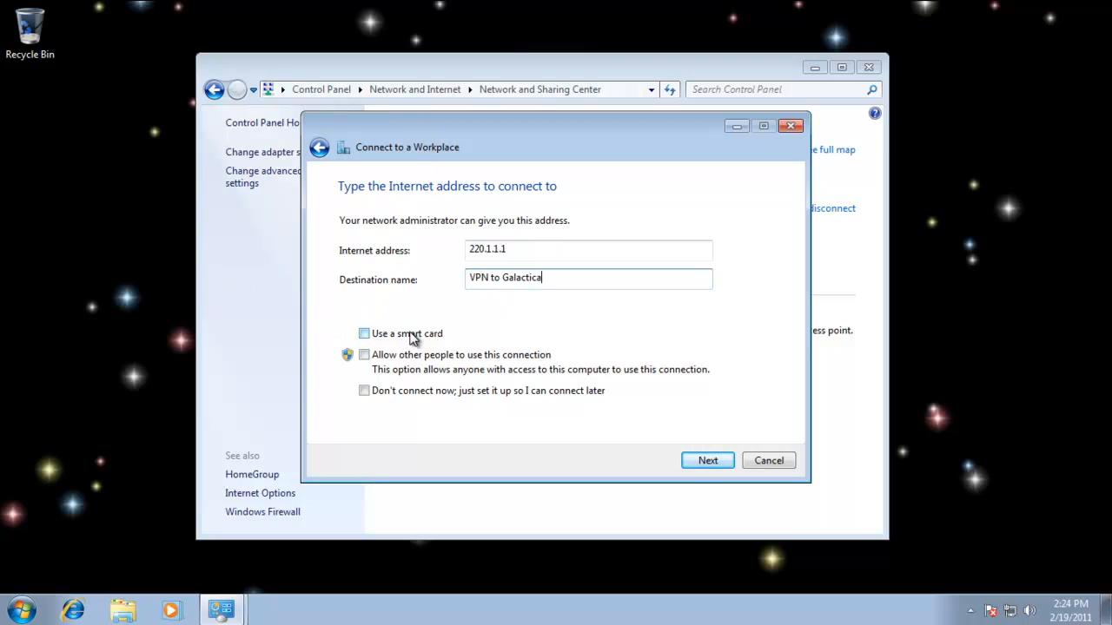
# Try the smart card and shared-use options for the VPN connection, leaving both disabled.
pyautogui.click(364, 334)
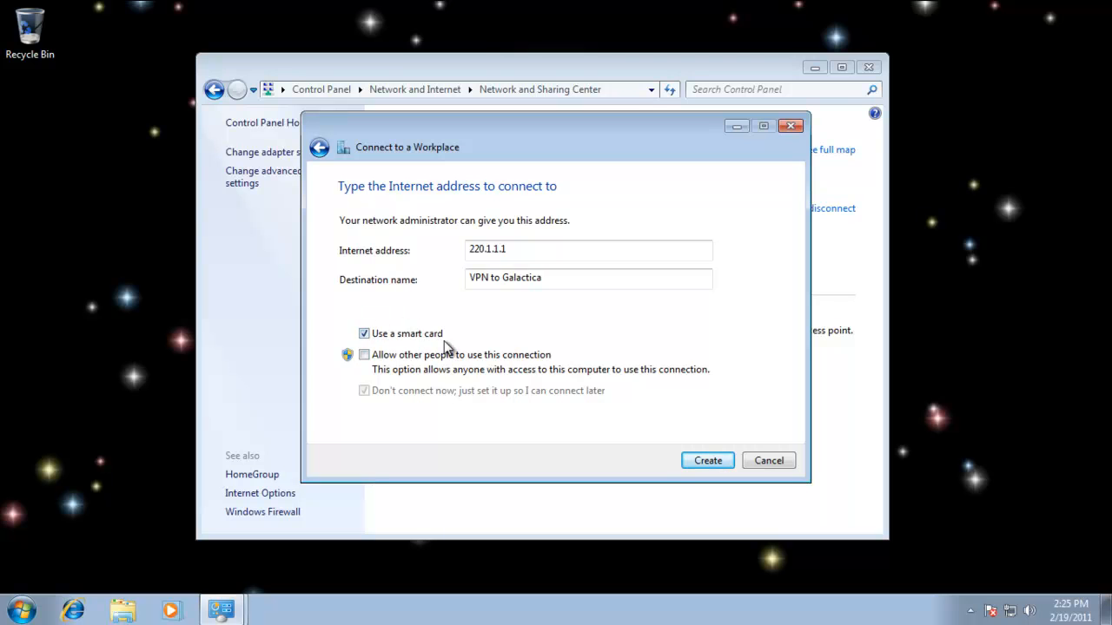
pyautogui.click(364, 334)
pyautogui.click(365, 331)
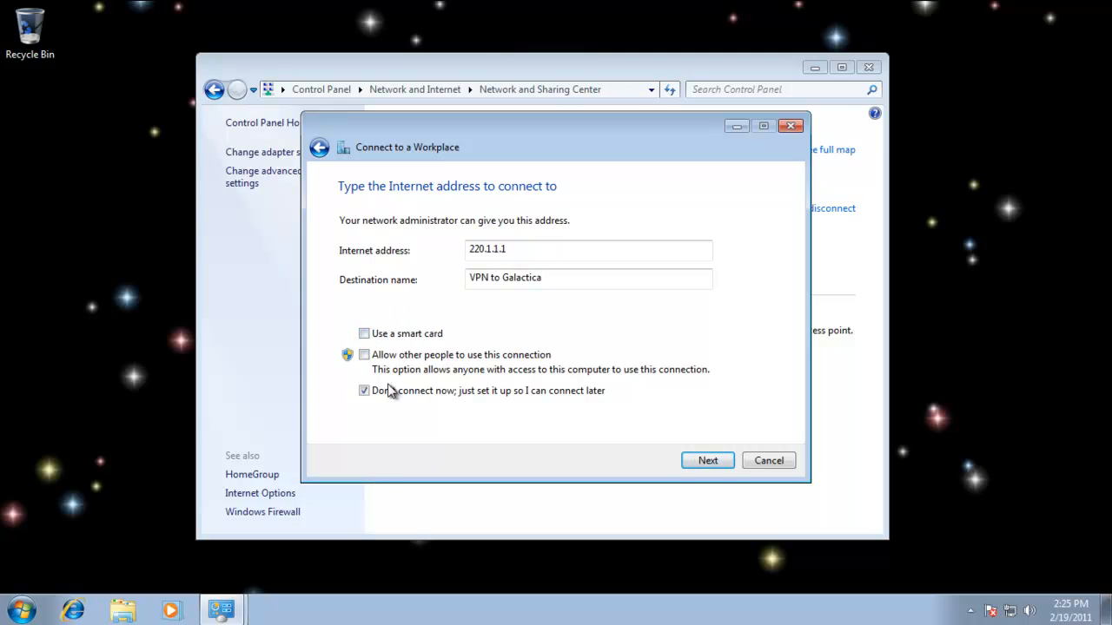
pyautogui.click(364, 354)
pyautogui.click(364, 355)
# Enter user name remote1, the account password and domain BATTLESTARS, remember the password, connect to the VPN, and close the wizard.
pyautogui.click(708, 461)
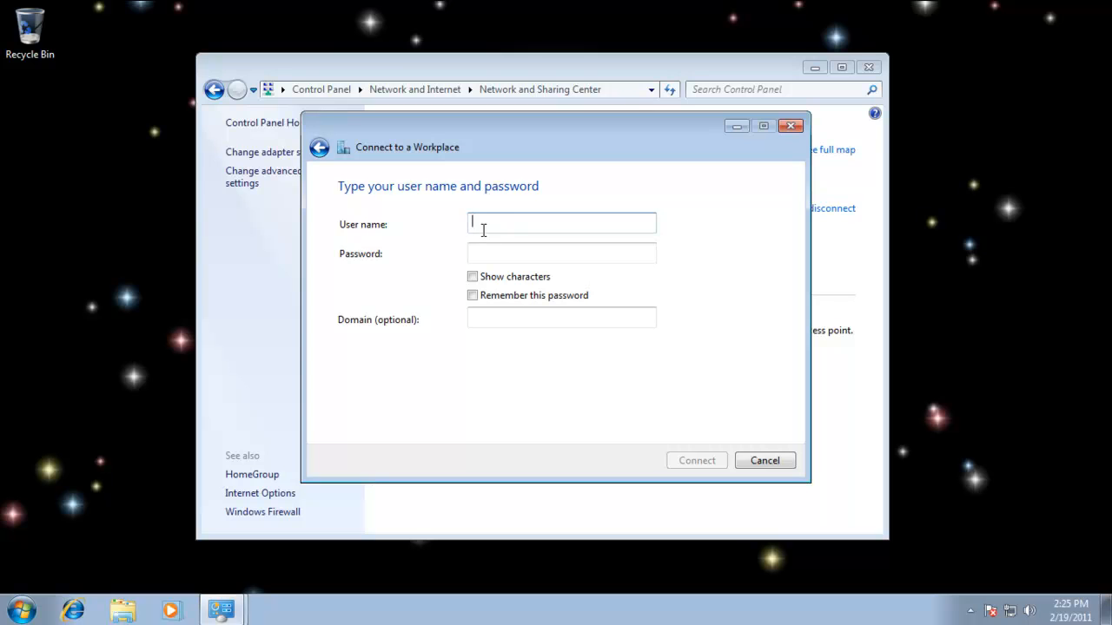
pyautogui.write('remote1')
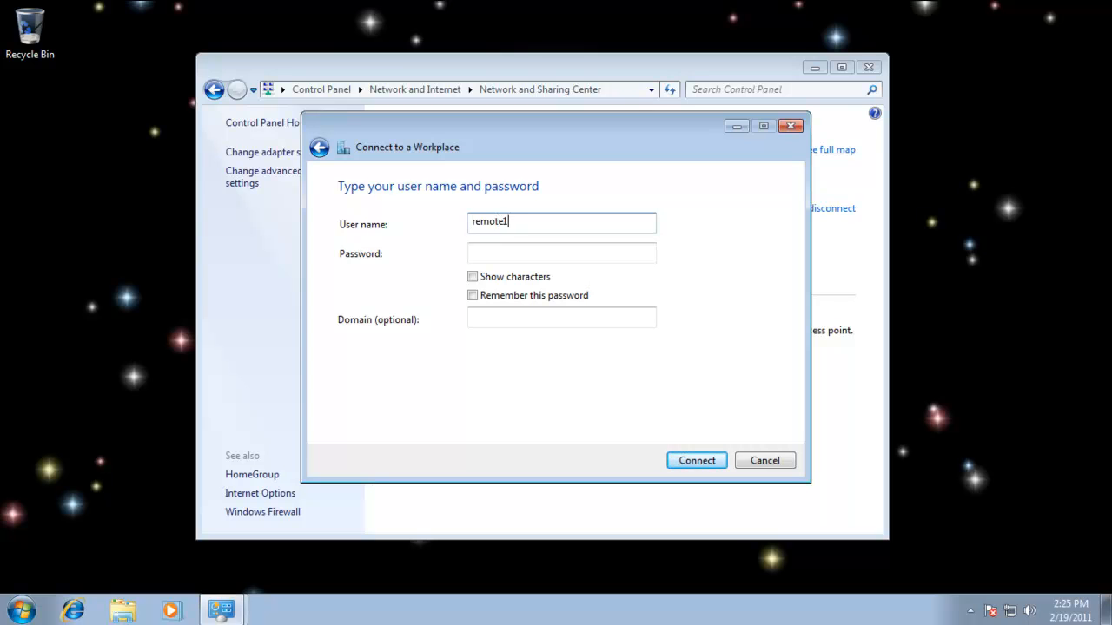
pyautogui.click(489, 252)
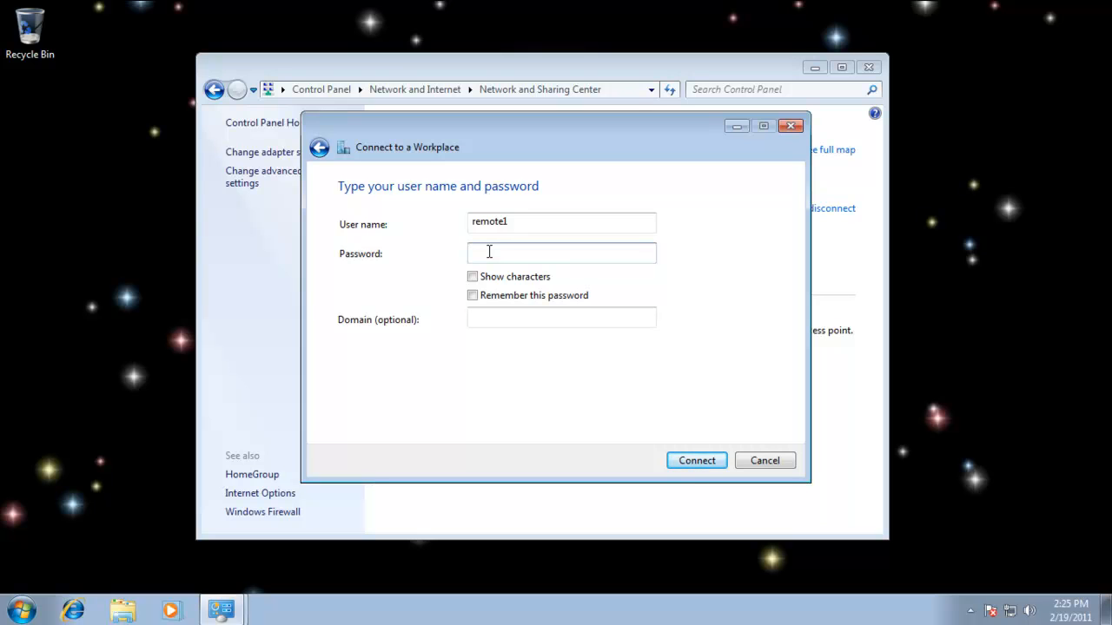
pyautogui.write('•••••••')
pyautogui.click(477, 320)
pyautogui.write('BATTLESTARS')
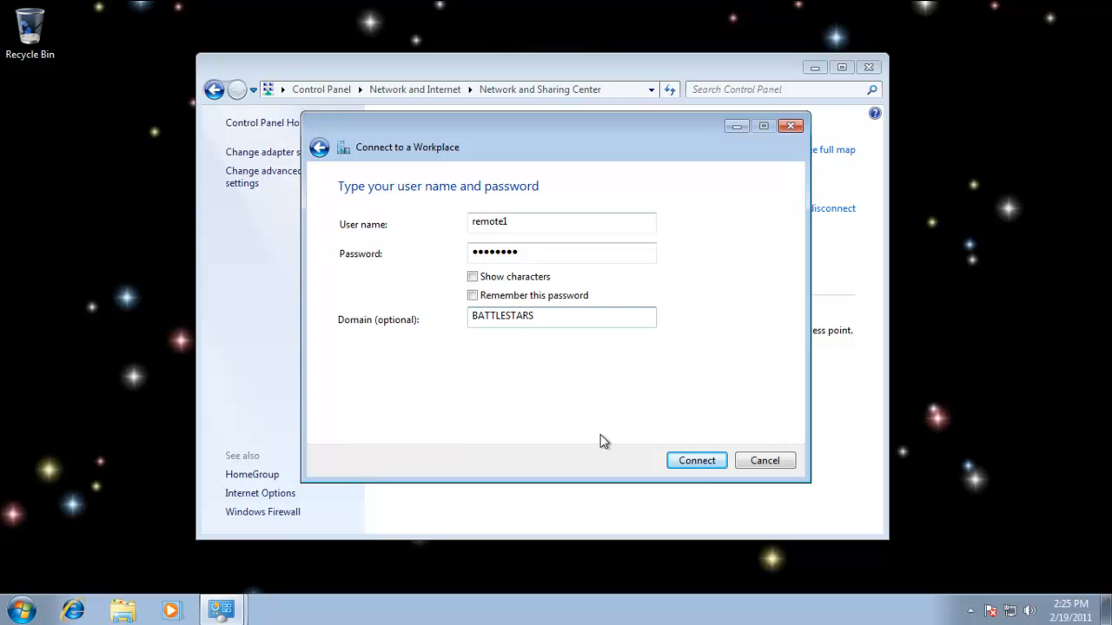
pyautogui.click(474, 296)
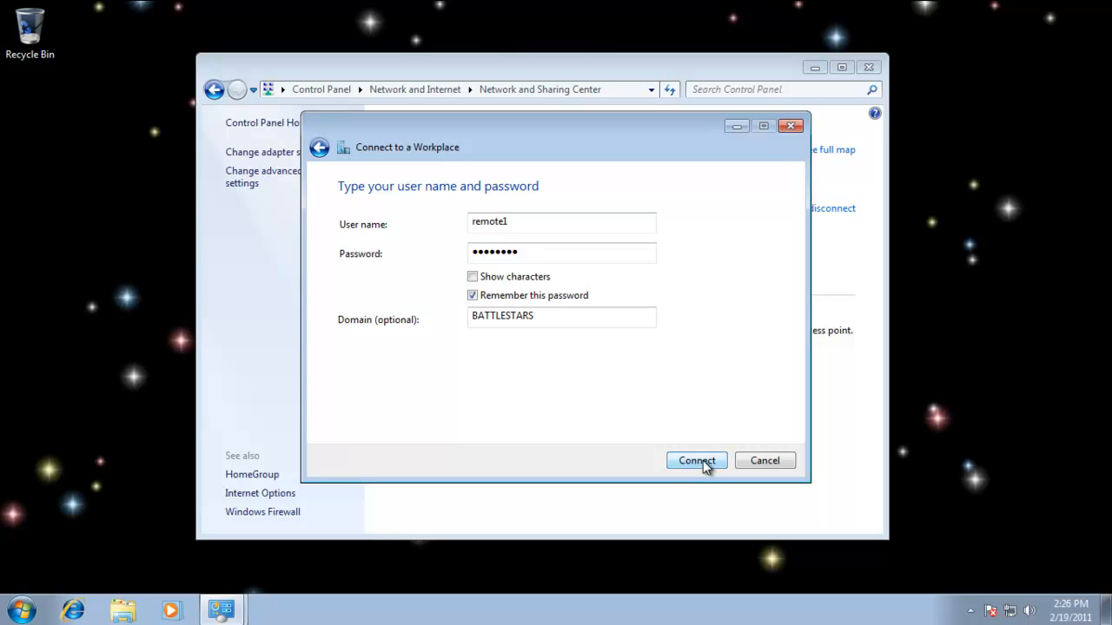
pyautogui.click(702, 461)
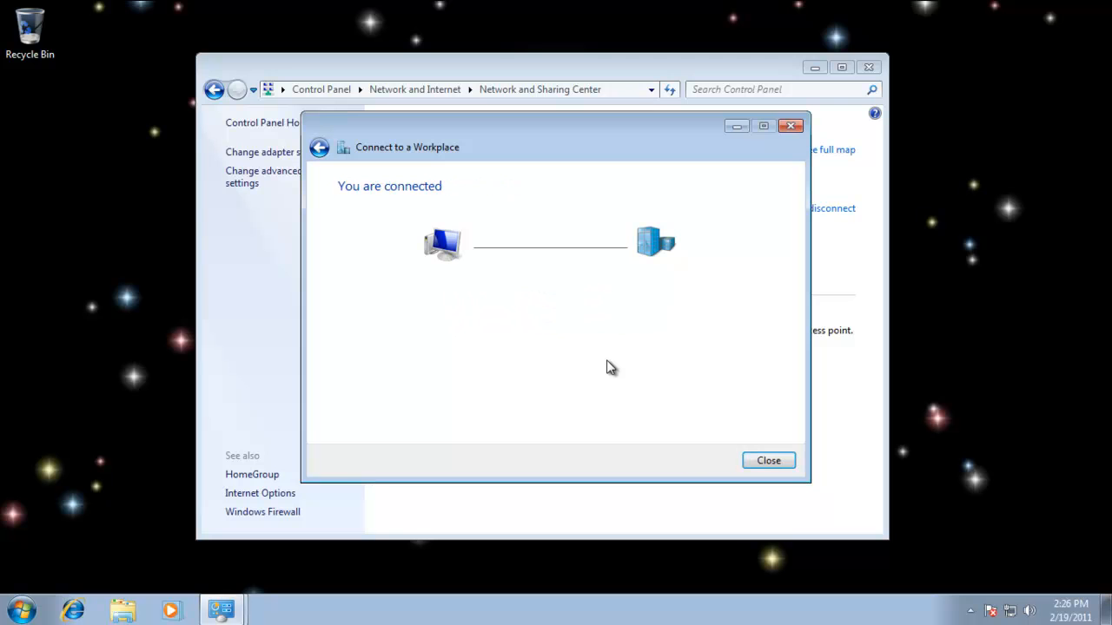
pyautogui.click(768, 461)
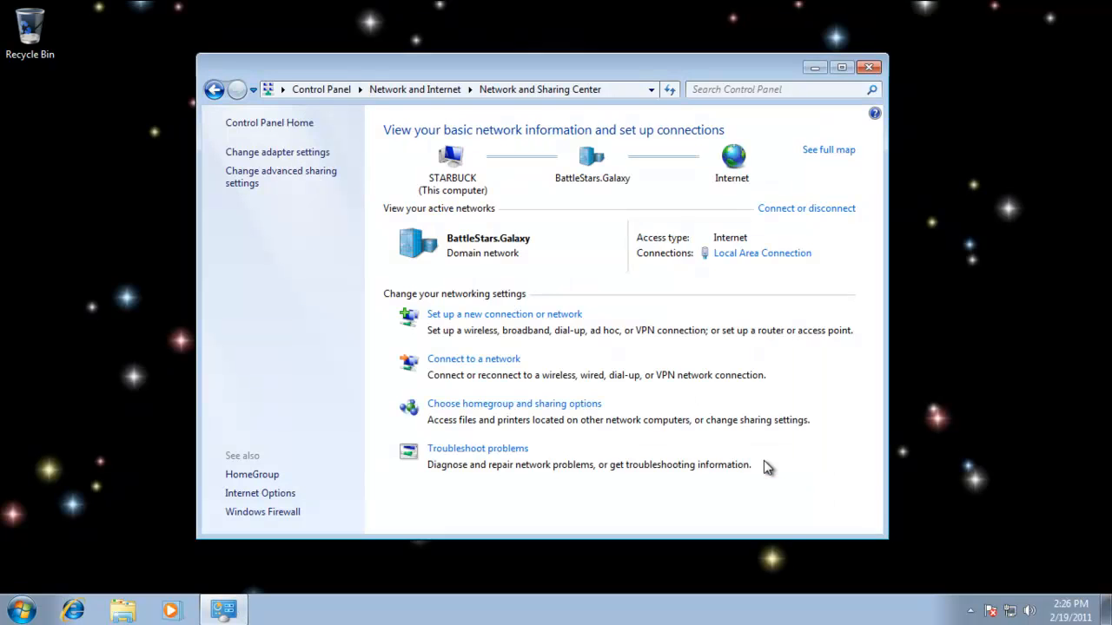
# Check the VPN to Galactica entry among the network connections and open its connection status.
pyautogui.click(243, 152)
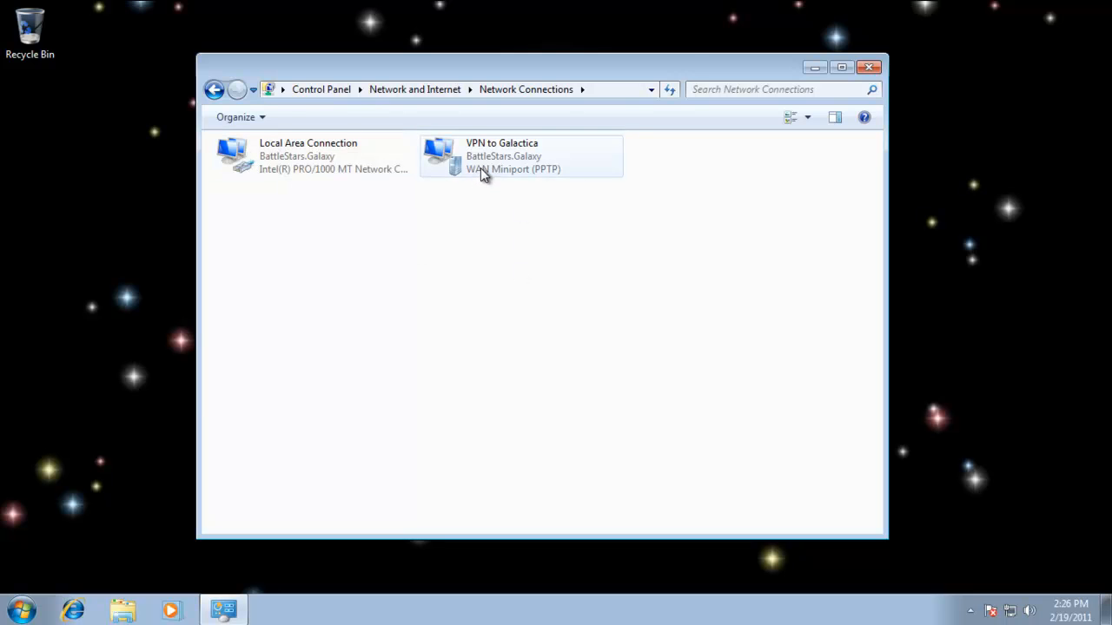
pyautogui.click(213, 90)
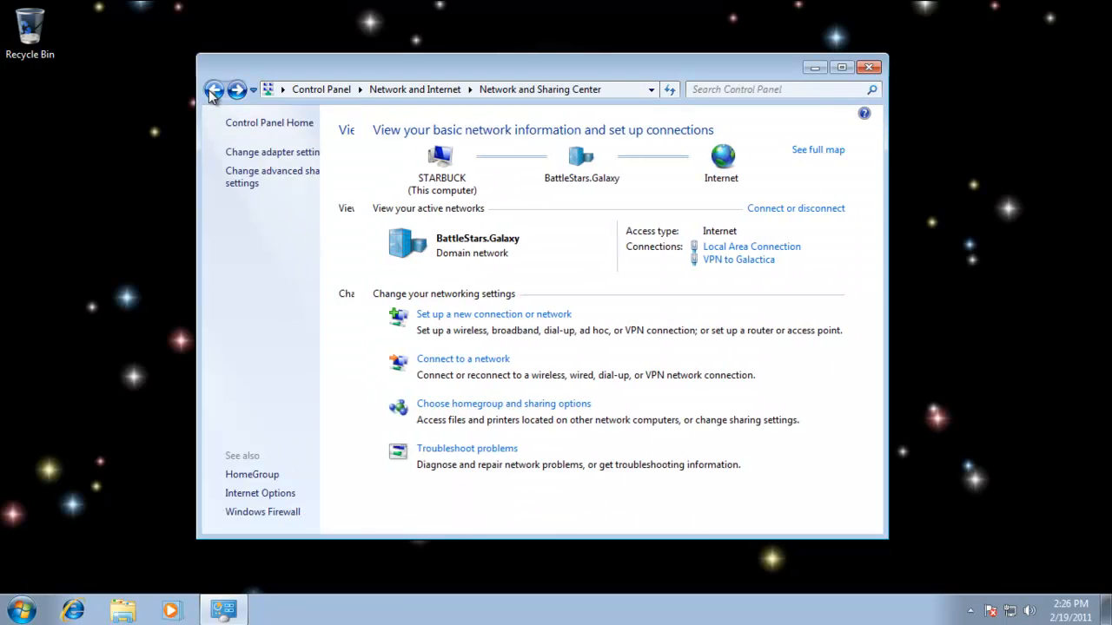
pyautogui.click(745, 260)
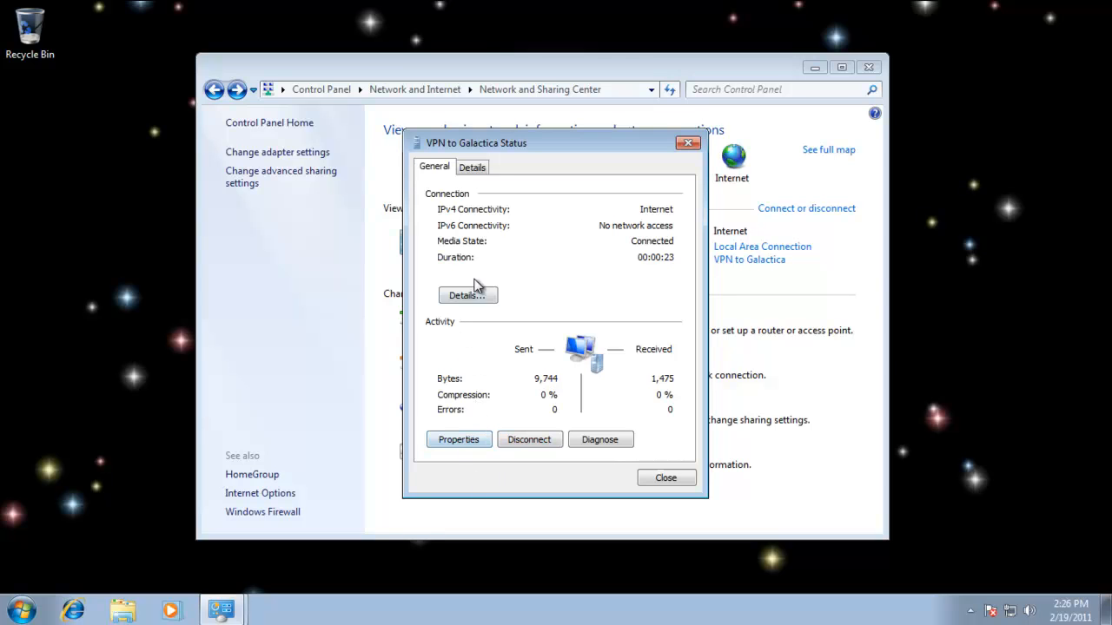
# Examine the VPN connection's network details, comparing its IPv4 address with the IPv4 DNS server, and close the details.
pyautogui.click(469, 296)
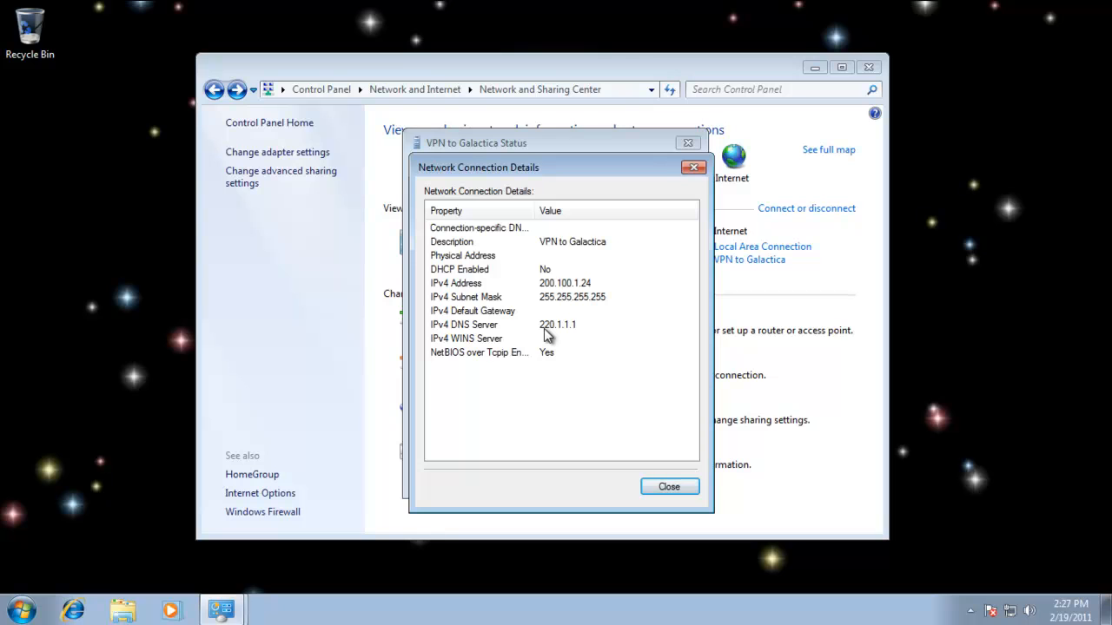
pyautogui.click(560, 285)
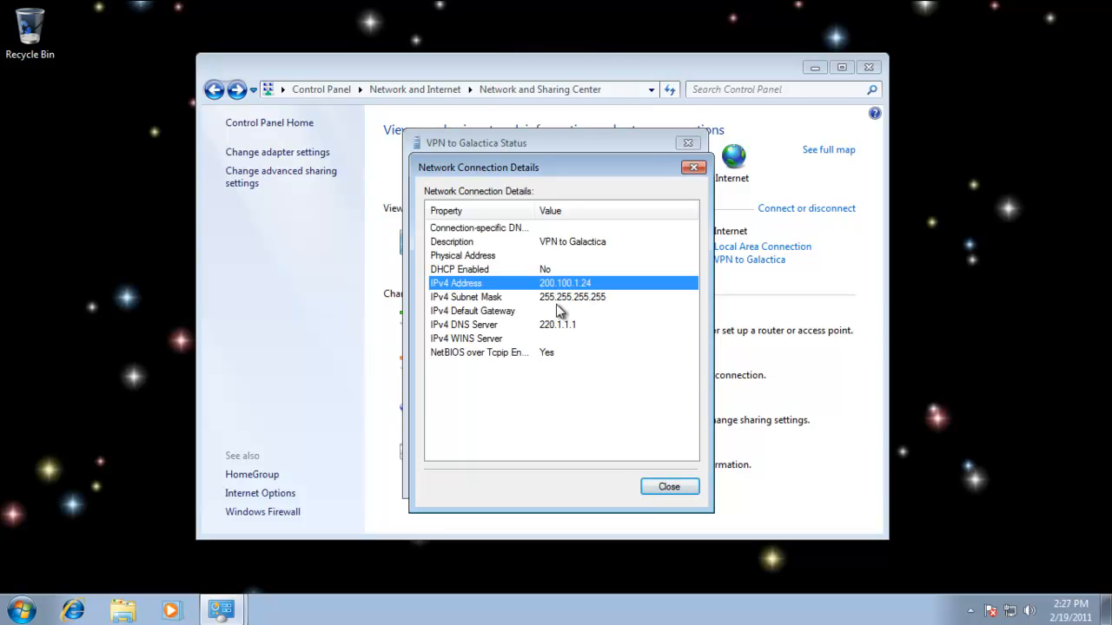
pyautogui.click(560, 333)
pyautogui.click(563, 284)
pyautogui.click(566, 328)
pyautogui.click(564, 285)
pyautogui.click(560, 333)
pyautogui.click(570, 285)
pyautogui.moveTo(564, 168); pyautogui.dragTo(869, 138)
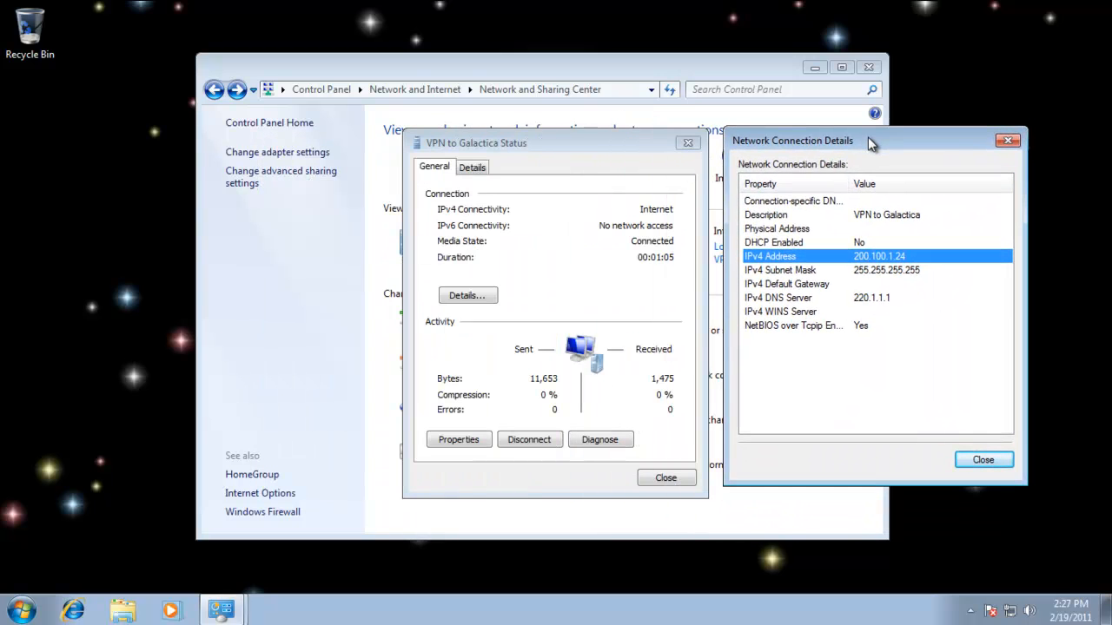
pyautogui.click(988, 462)
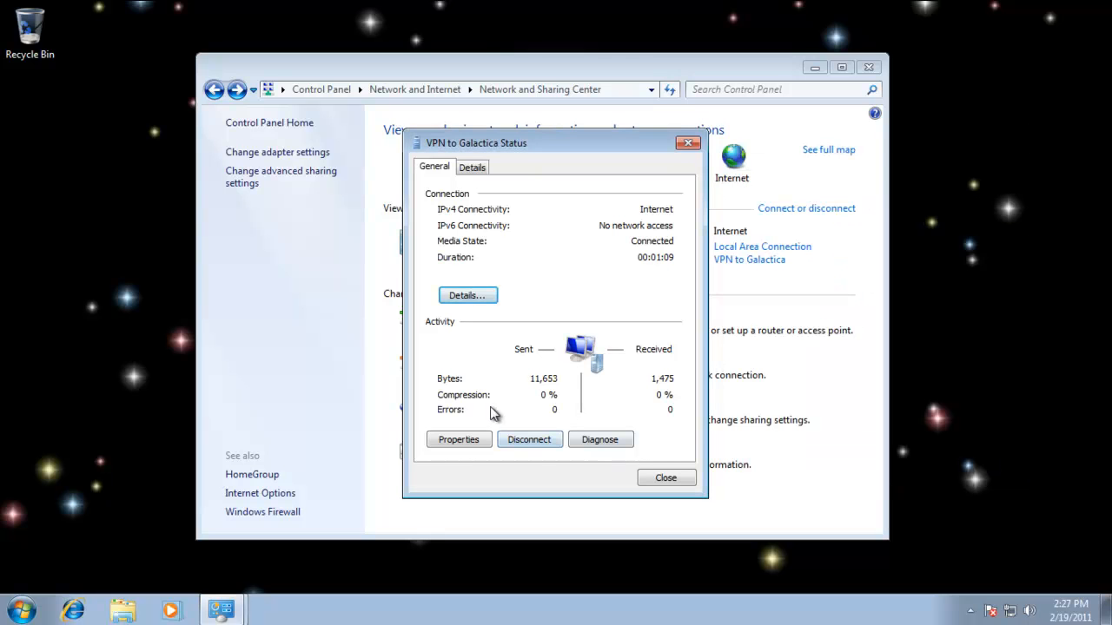
# Review the VPN connection's options, security, VPN type choices, networking and sharing properties, and close its properties and status without changes.
pyautogui.click(456, 440)
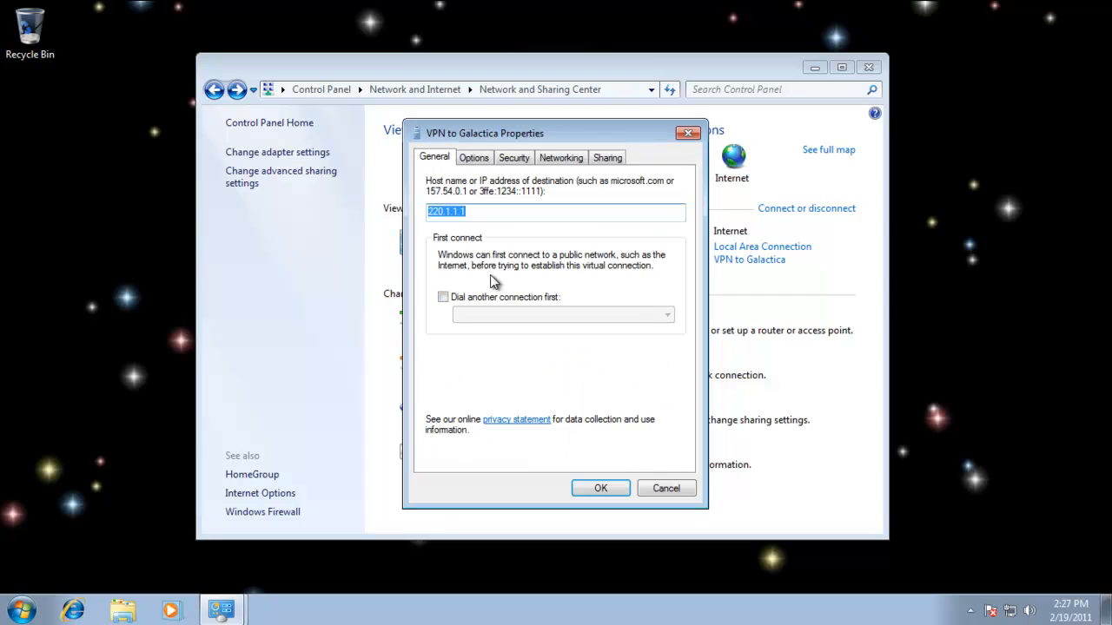
pyautogui.click(474, 159)
pyautogui.click(514, 159)
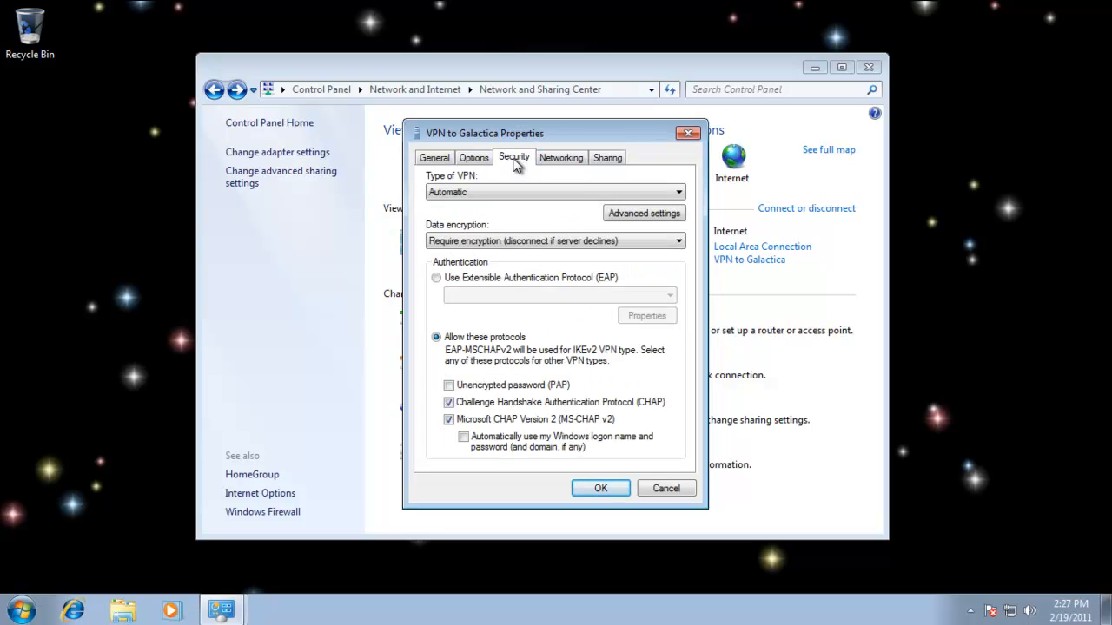
pyautogui.click(679, 192)
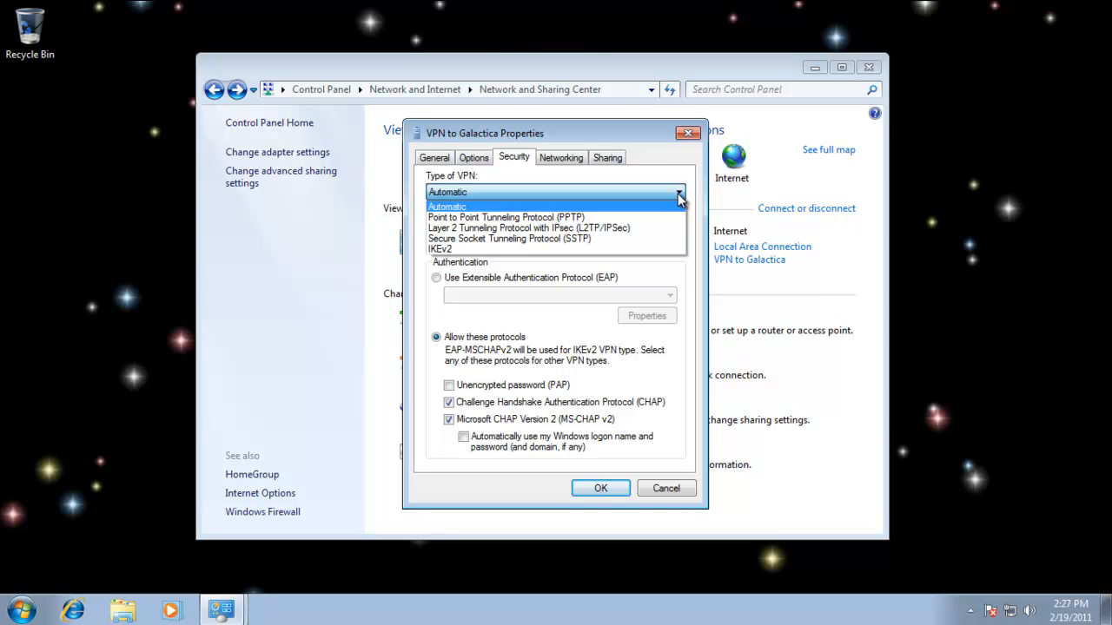
pyautogui.click(553, 130)
pyautogui.click(566, 159)
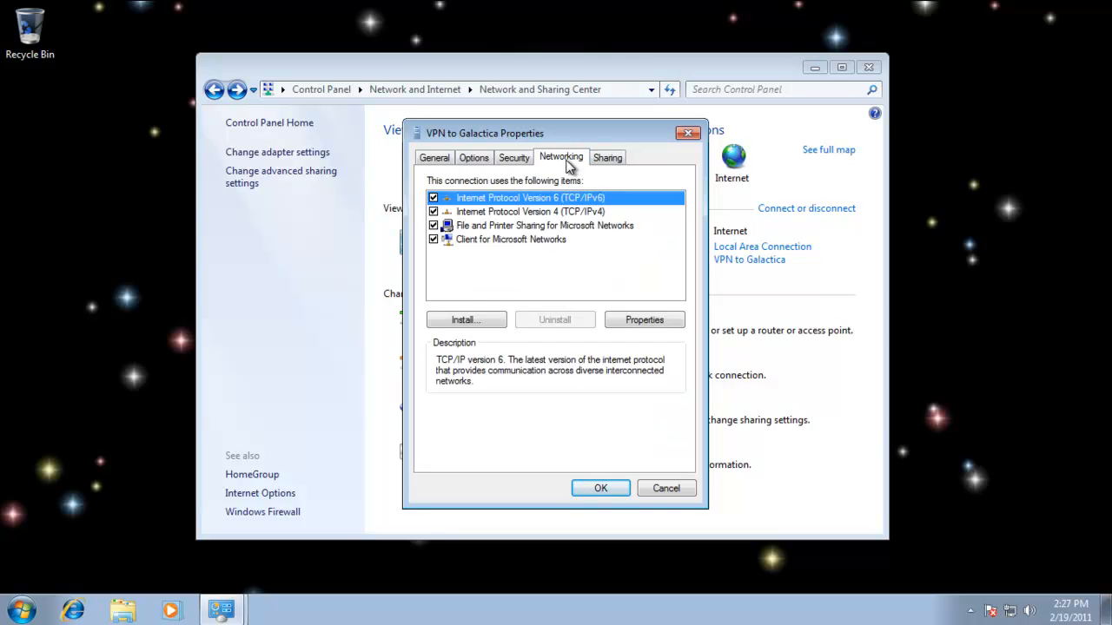
pyautogui.click(607, 159)
pyautogui.click(666, 488)
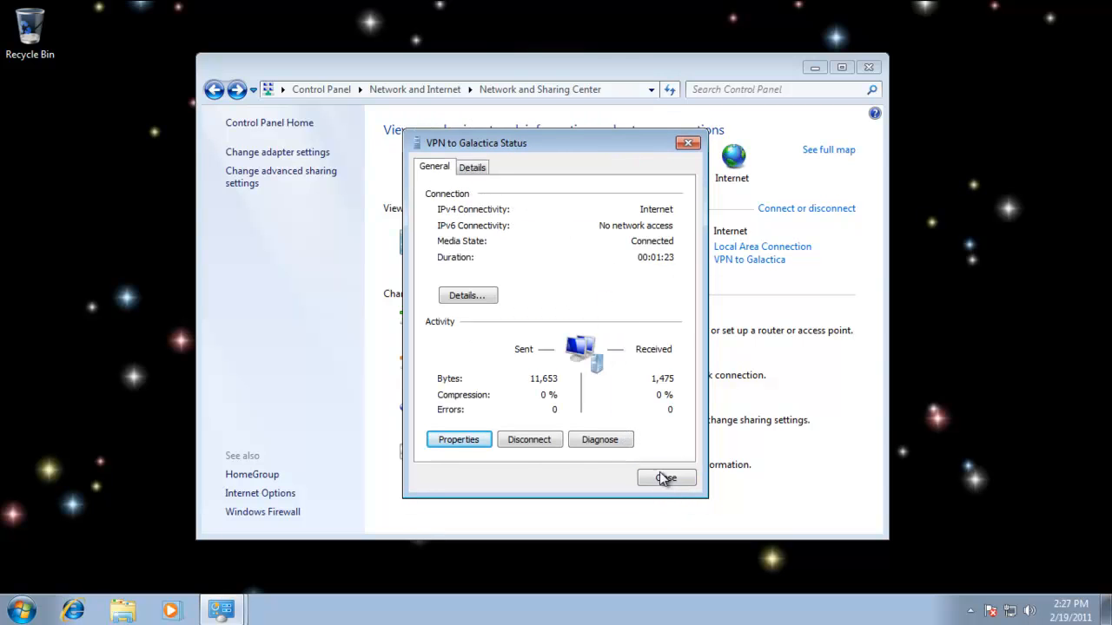
pyautogui.click(663, 478)
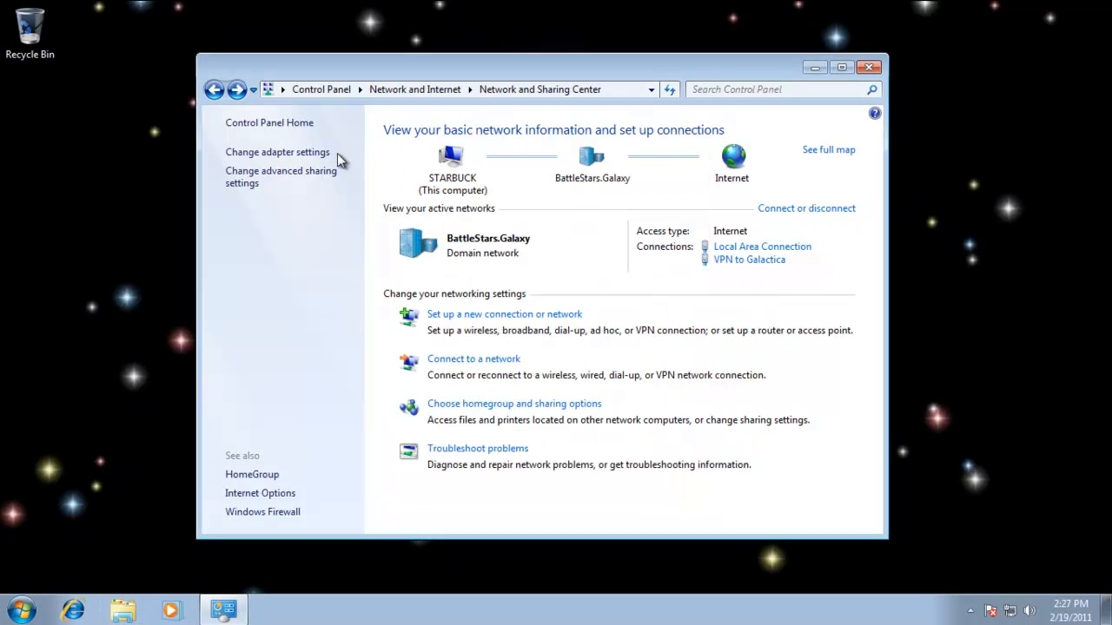
# View the status of VPN to Galactica from the list of network adapters and close it.
pyautogui.click(301, 153)
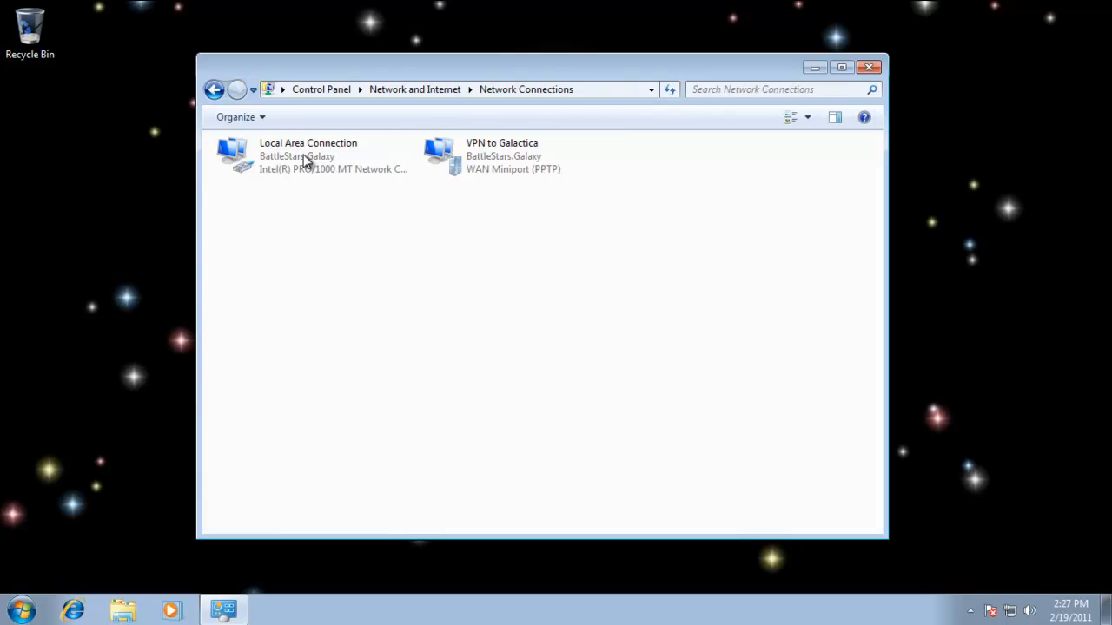
pyautogui.rightClick(514, 157)
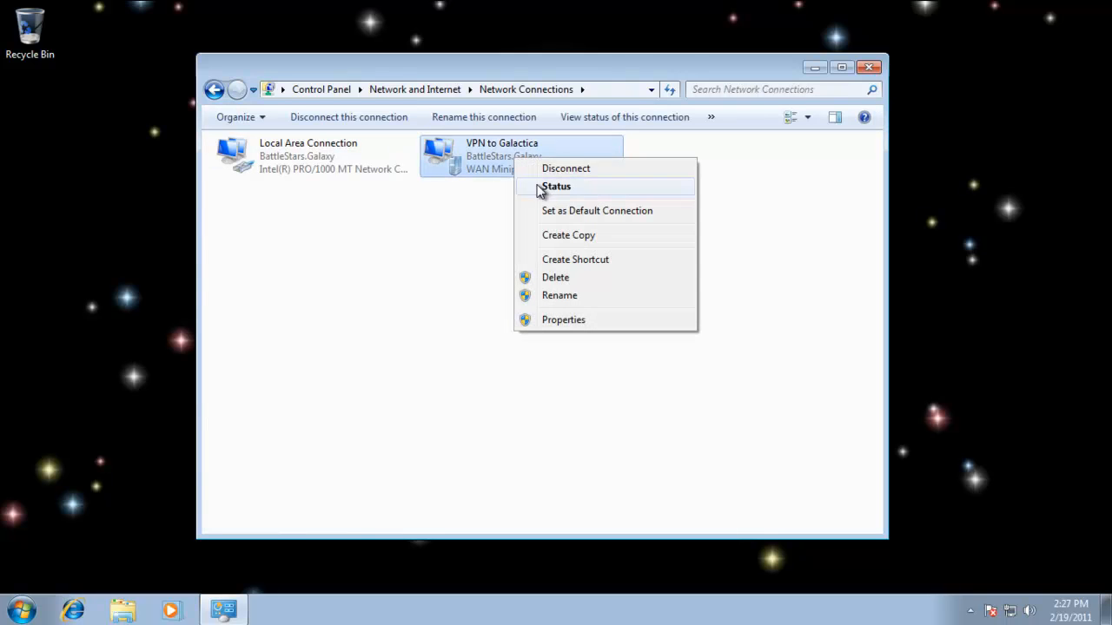
pyautogui.click(545, 186)
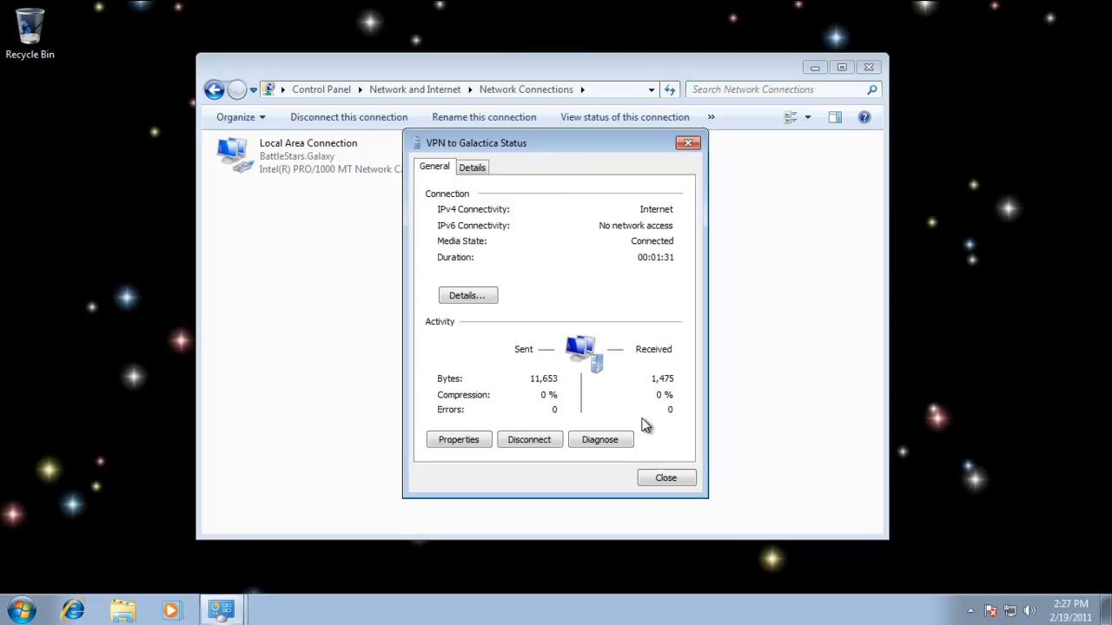
pyautogui.click(667, 480)
# Review VPN to Galactica's security, networking and sharing properties from the adapter list, cancel, and return to the Network and Sharing Center.
pyautogui.rightClick(539, 163)
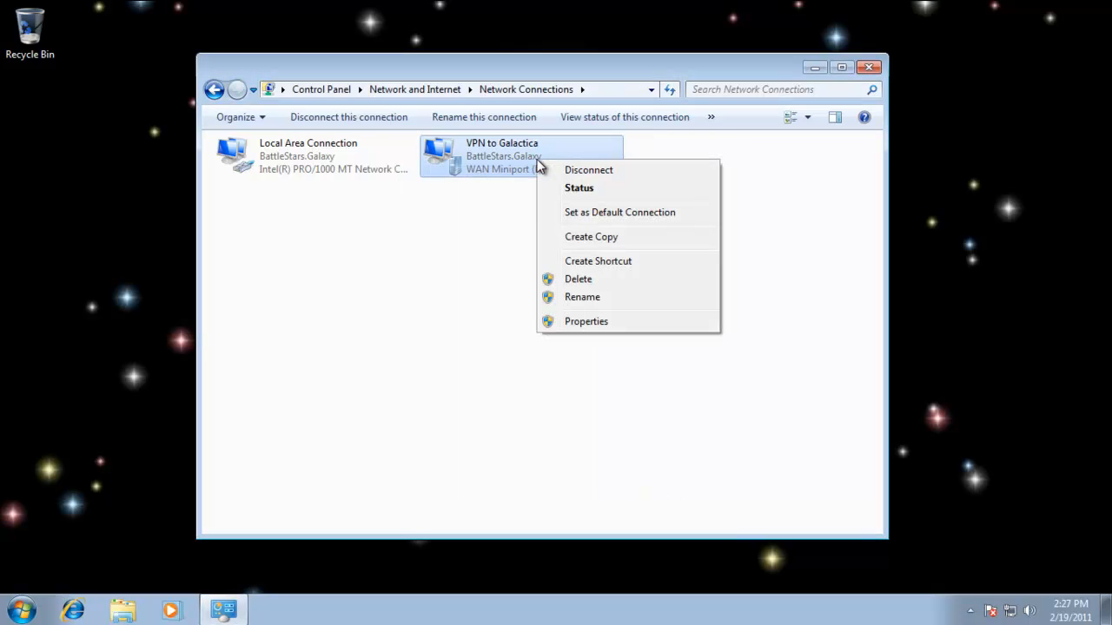
pyautogui.click(623, 322)
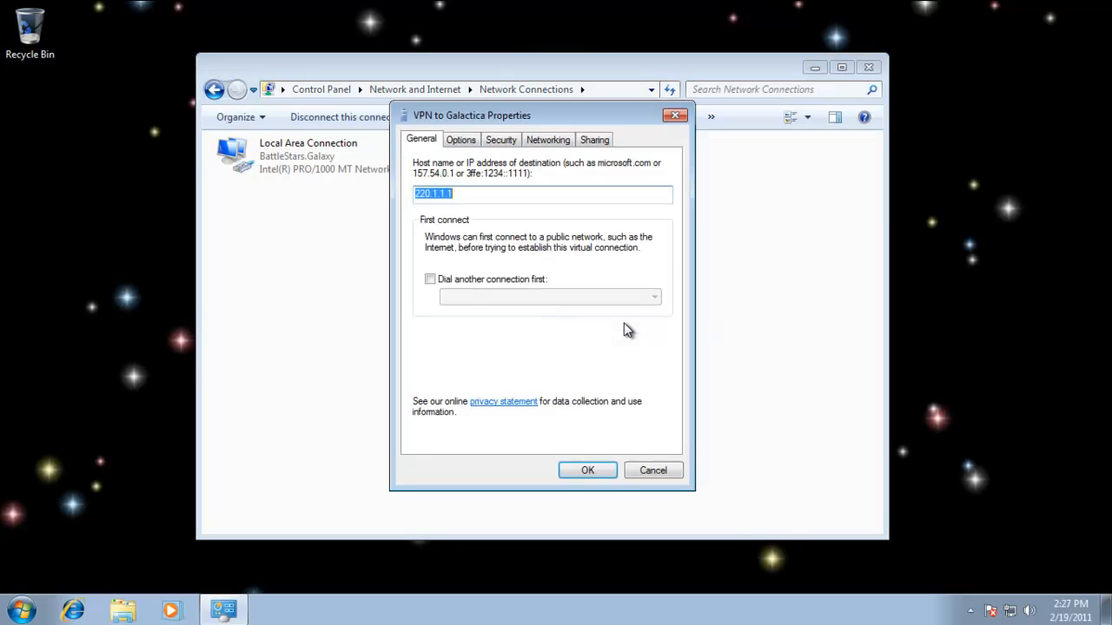
pyautogui.click(503, 140)
pyautogui.click(546, 139)
pyautogui.click(594, 140)
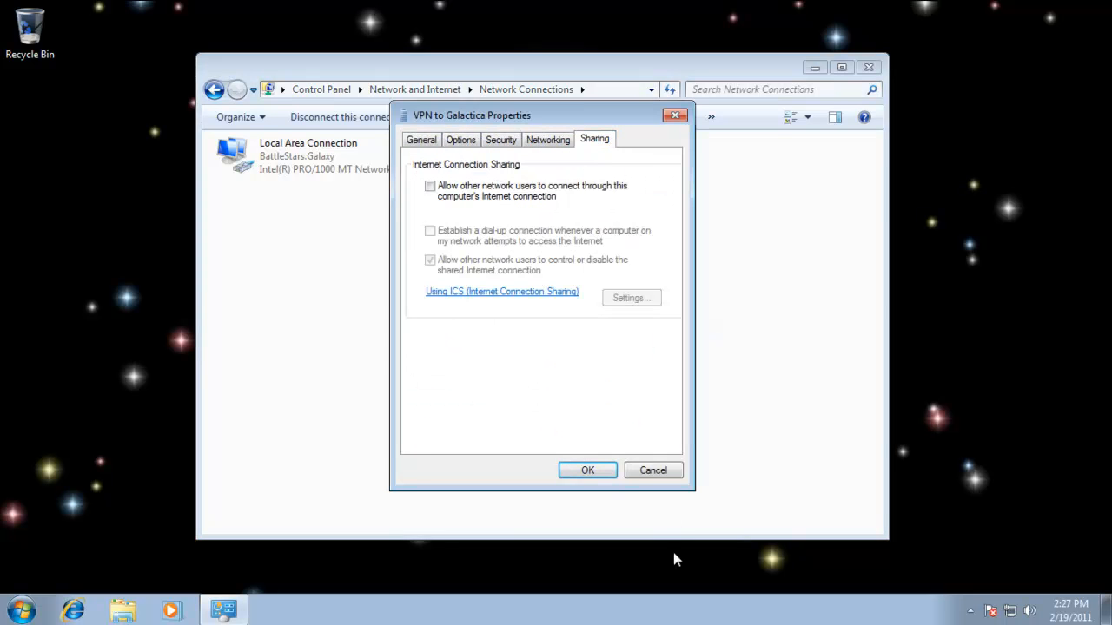
pyautogui.click(651, 469)
pyautogui.click(521, 340)
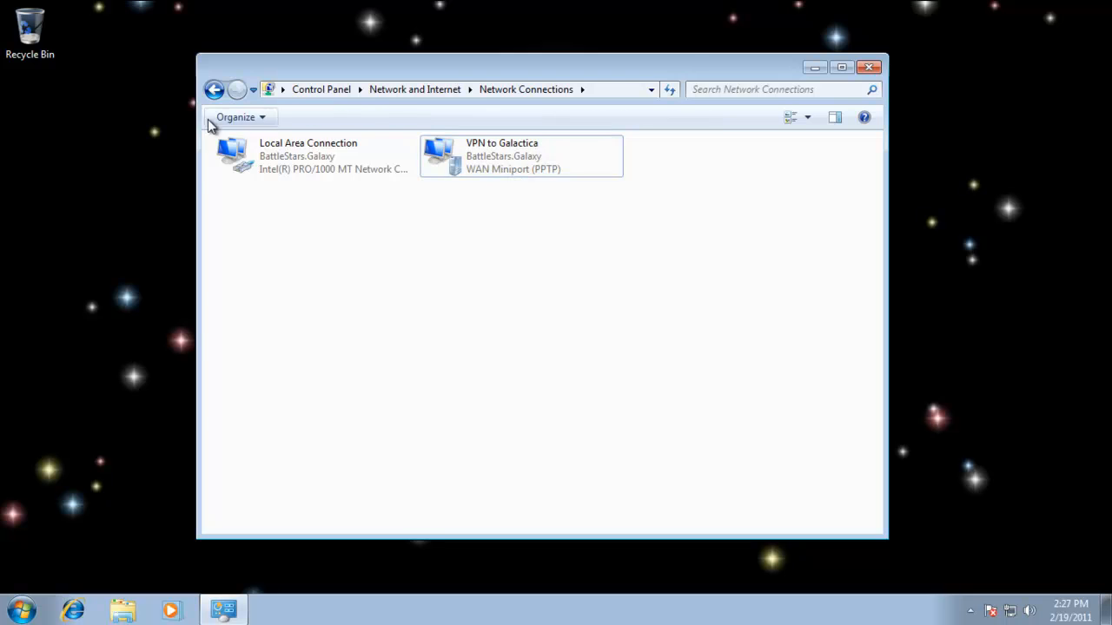
pyautogui.click(213, 92)
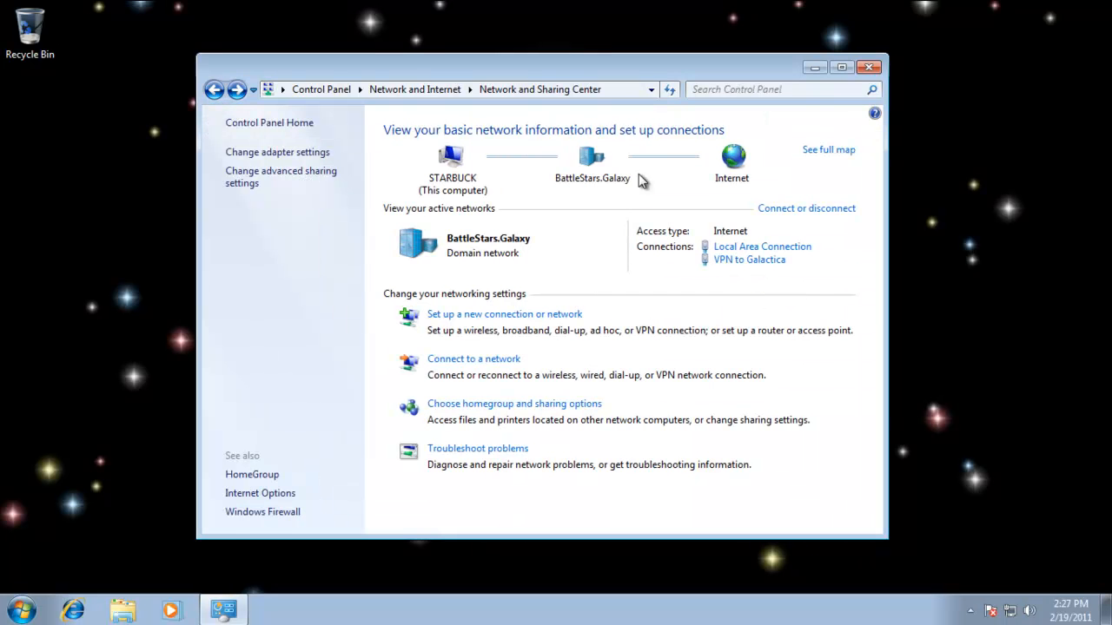
# Switch from the Windows 7 virtual machine to the Windows Server 2008 GALACTICA virtual machine in full screen.
pyautogui.moveTo(690, 67); pyautogui.dragTo(621, 58)
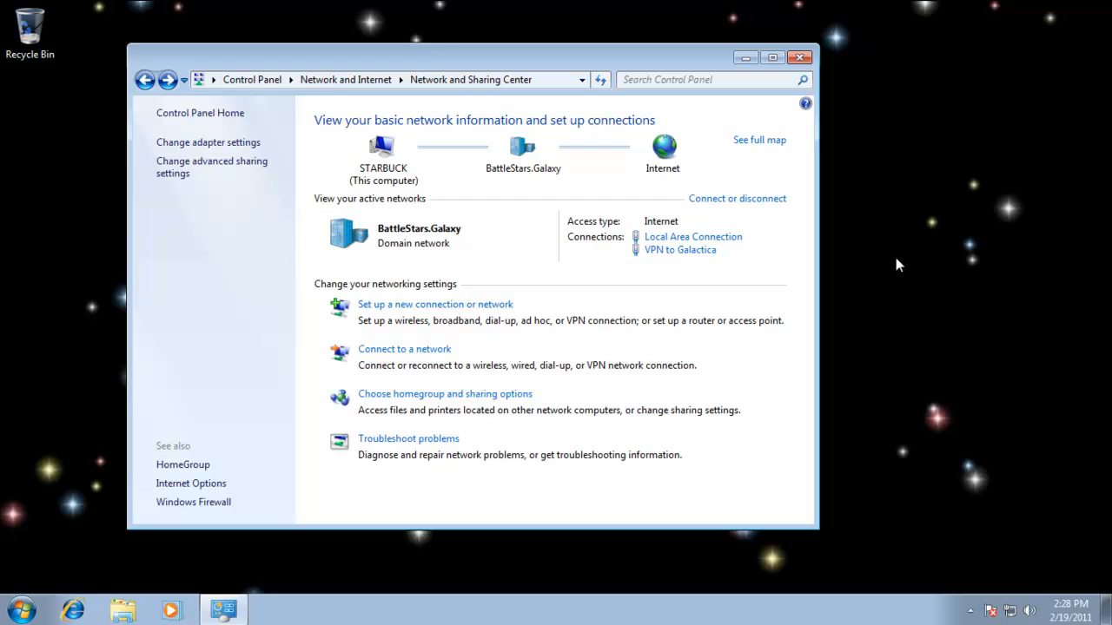
pyautogui.hotkey('ctrl', 'alt', 'Return')
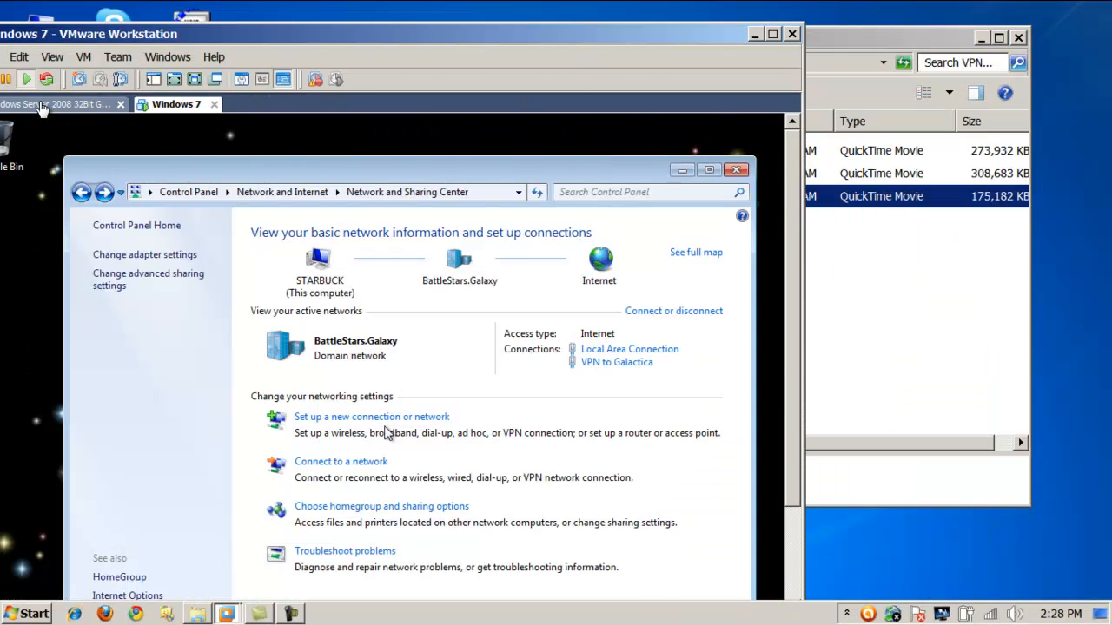
pyautogui.click(41, 106)
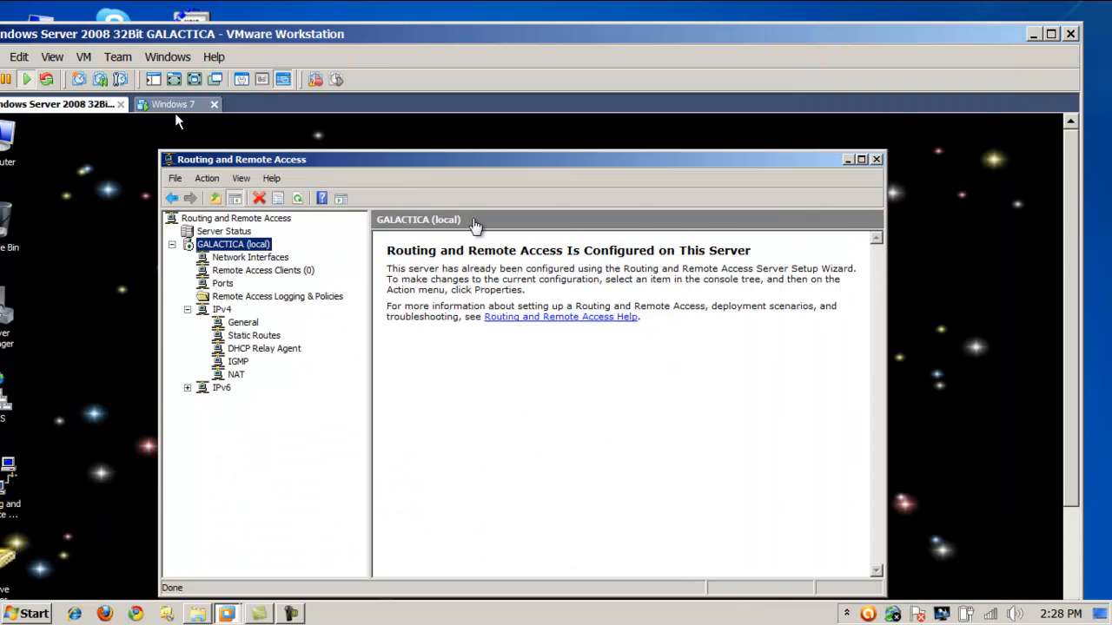
pyautogui.hotkey('ctrl', 'alt', 'Return')
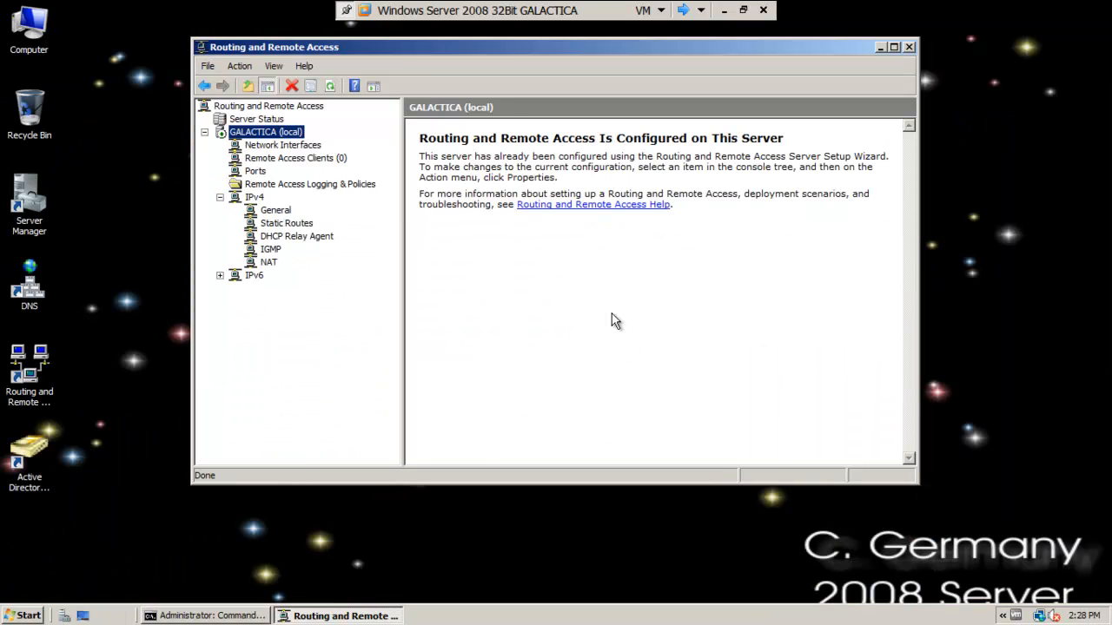
pyautogui.click(365, 10)
pyautogui.click(411, 127)
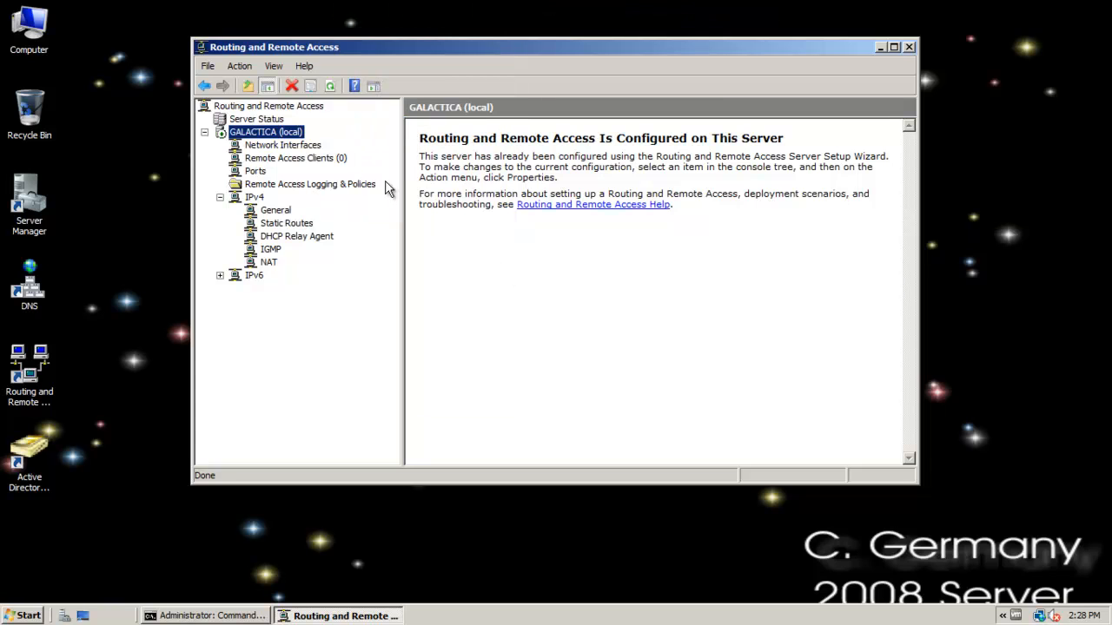
# Check the connection status of the remote1 user among the server's remote access clients and close it.
pyautogui.click(338, 160)
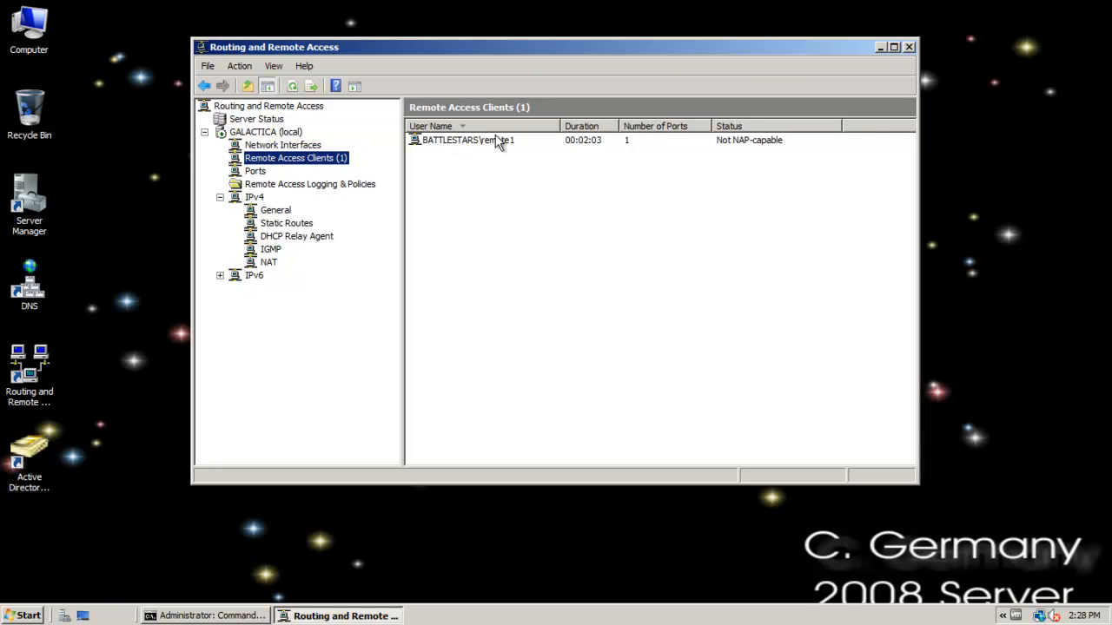
pyautogui.rightClick(470, 144)
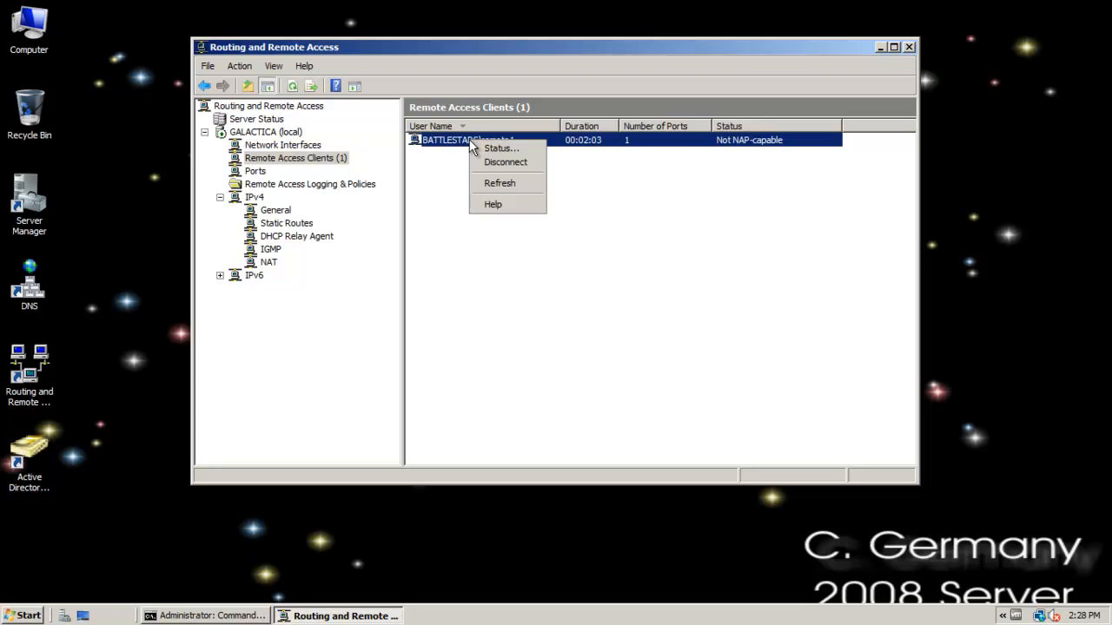
pyautogui.click(496, 149)
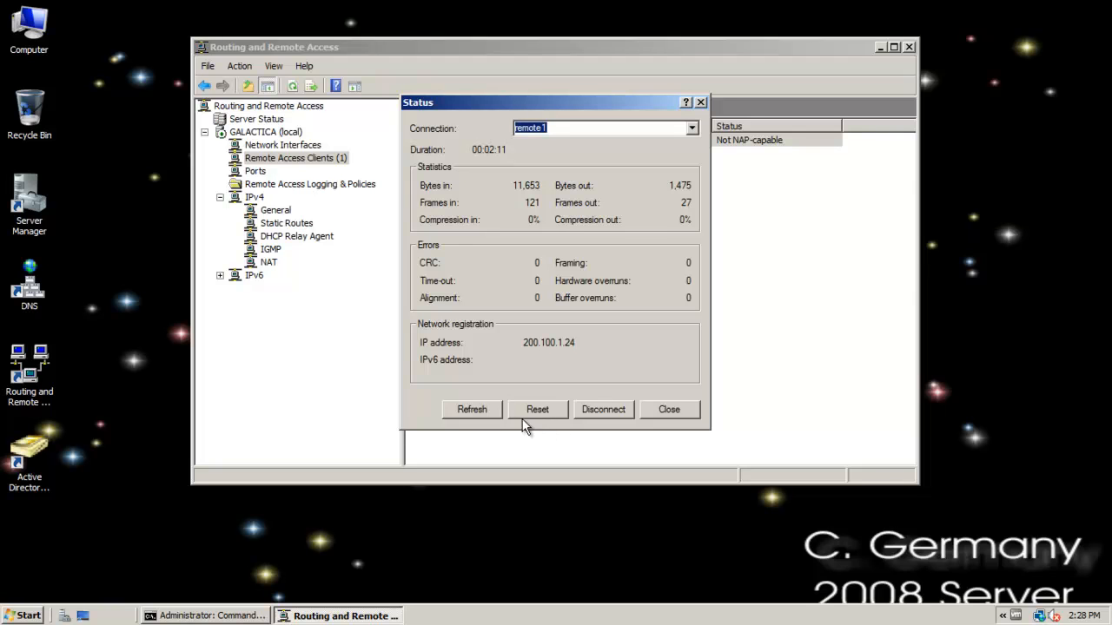
pyautogui.click(669, 412)
# Sort the server's remote access ports by status so that active ports are listed first.
pyautogui.click(256, 172)
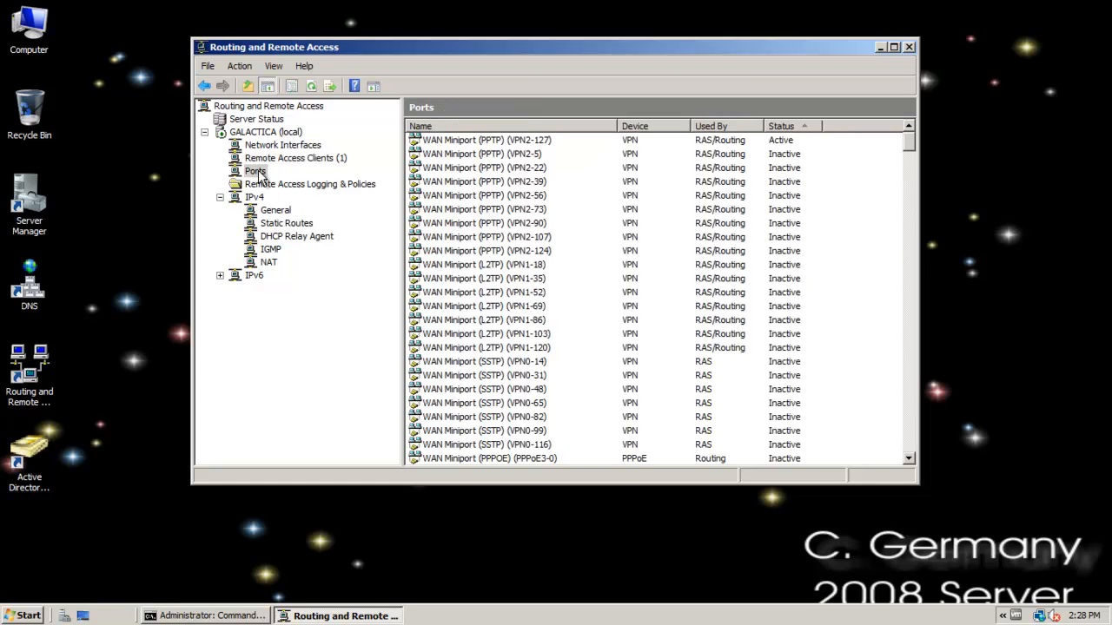
pyautogui.click(780, 127)
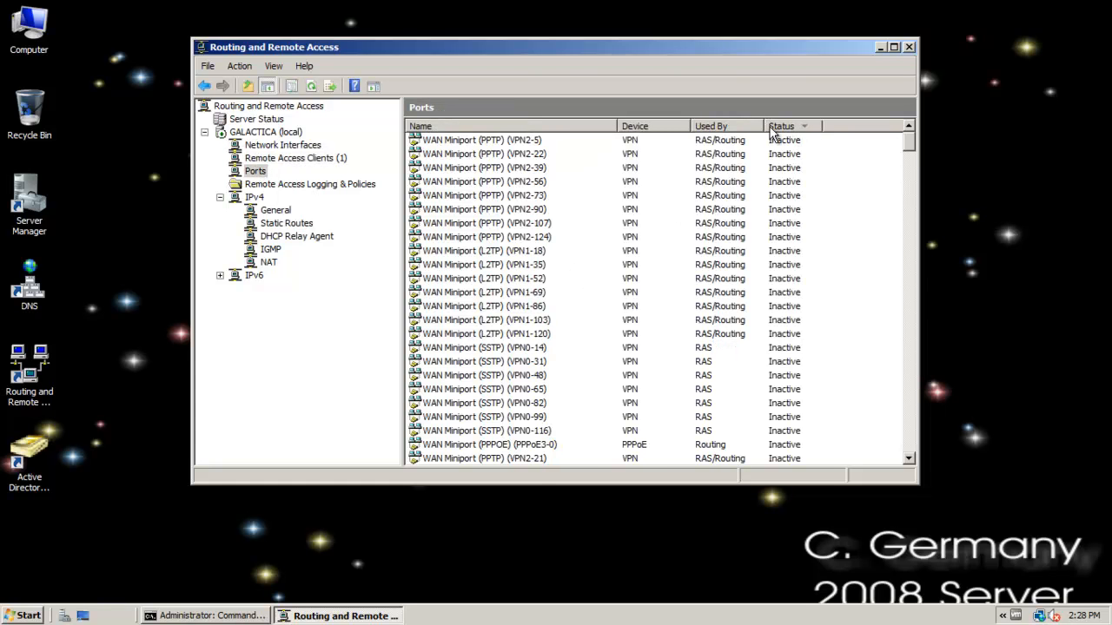
pyautogui.click(773, 128)
pyautogui.click(786, 127)
pyautogui.click(792, 127)
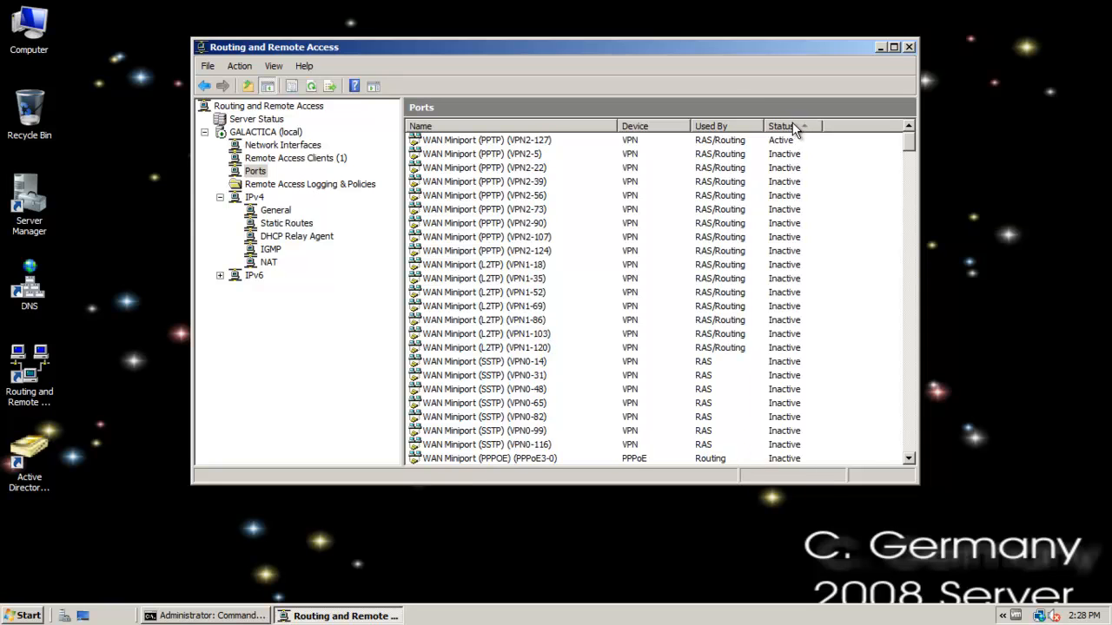
# View the port status of the active WAN Miniport (PPTP) (VPN2-127) and close it.
pyautogui.click(528, 144)
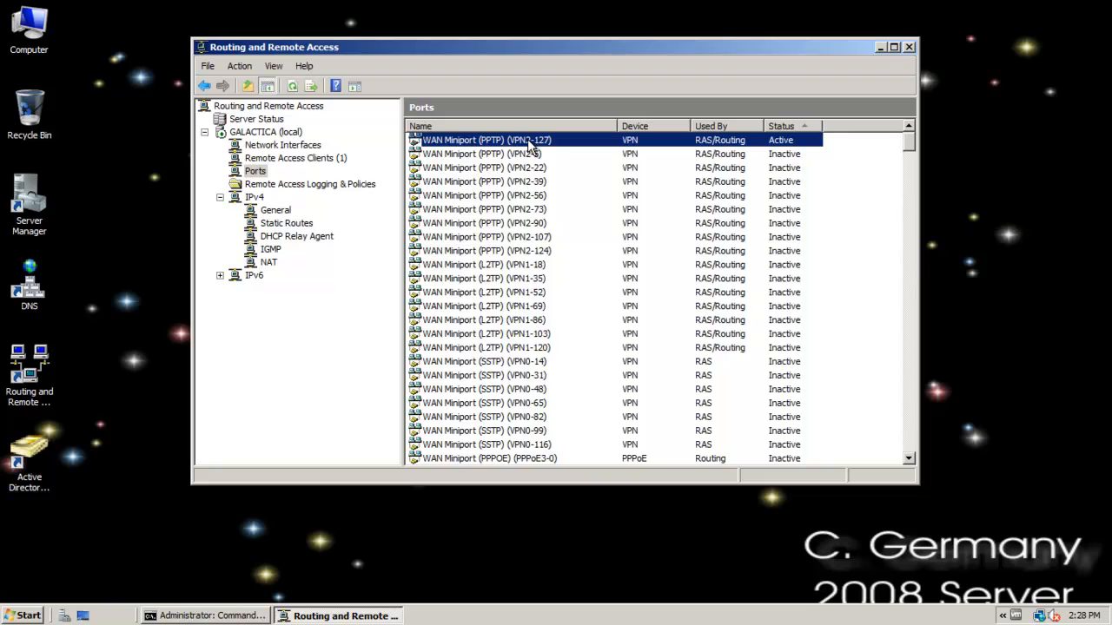
pyautogui.rightClick(527, 139)
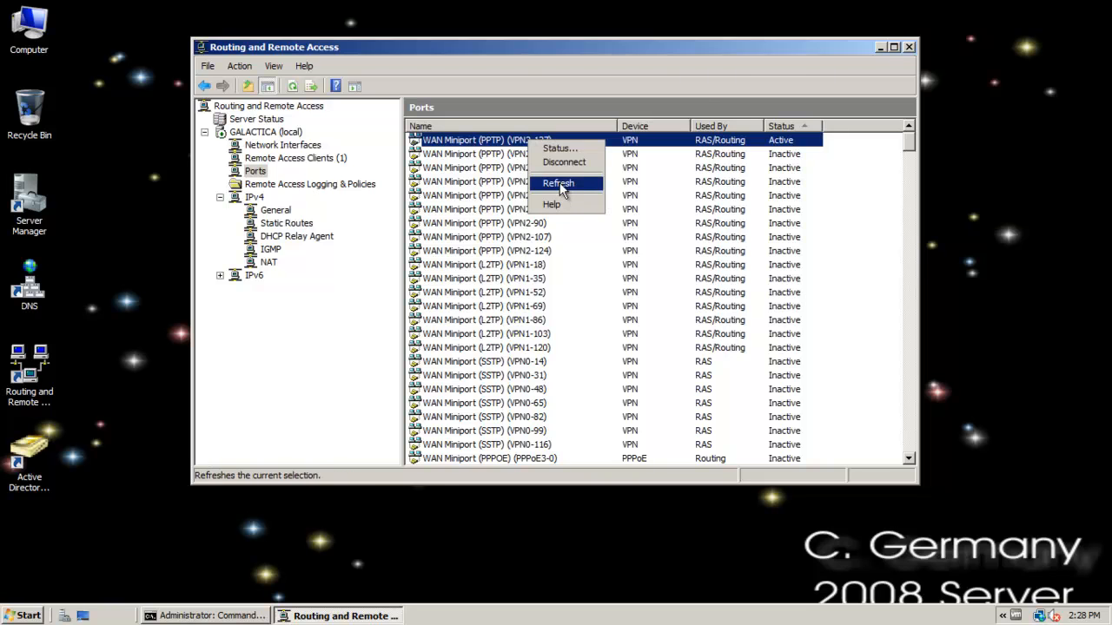
pyautogui.click(559, 149)
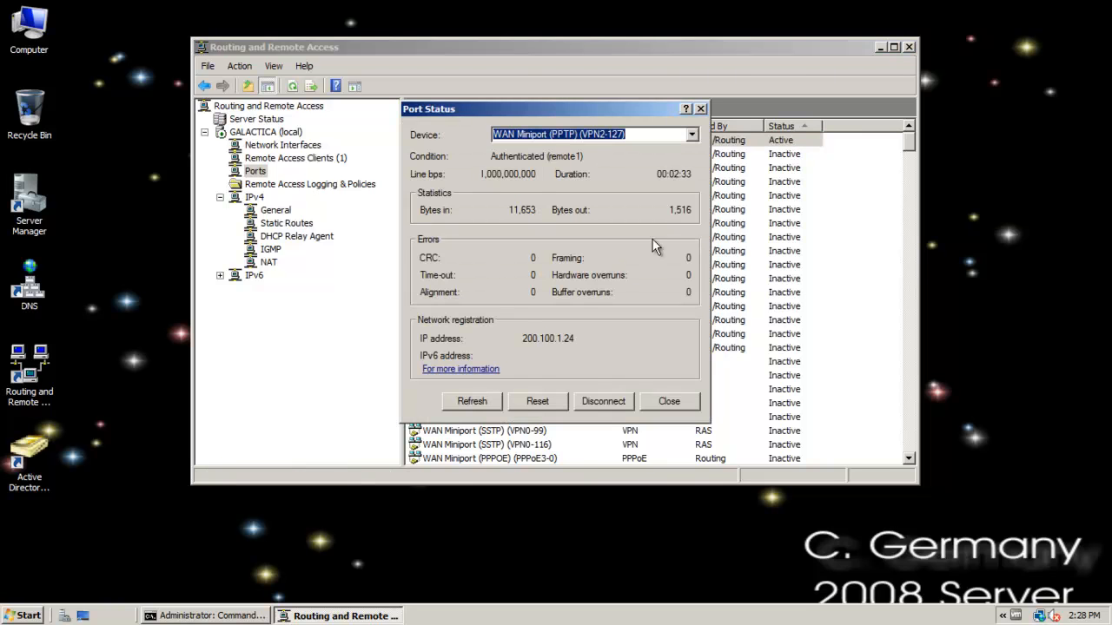
pyautogui.click(670, 402)
# Review the server's IPv4 General, DHCP Relay Agent, IGMP and NAT entries, including the DYNAMIC IP interface under NAT.
pyautogui.click(278, 211)
pyautogui.click(298, 225)
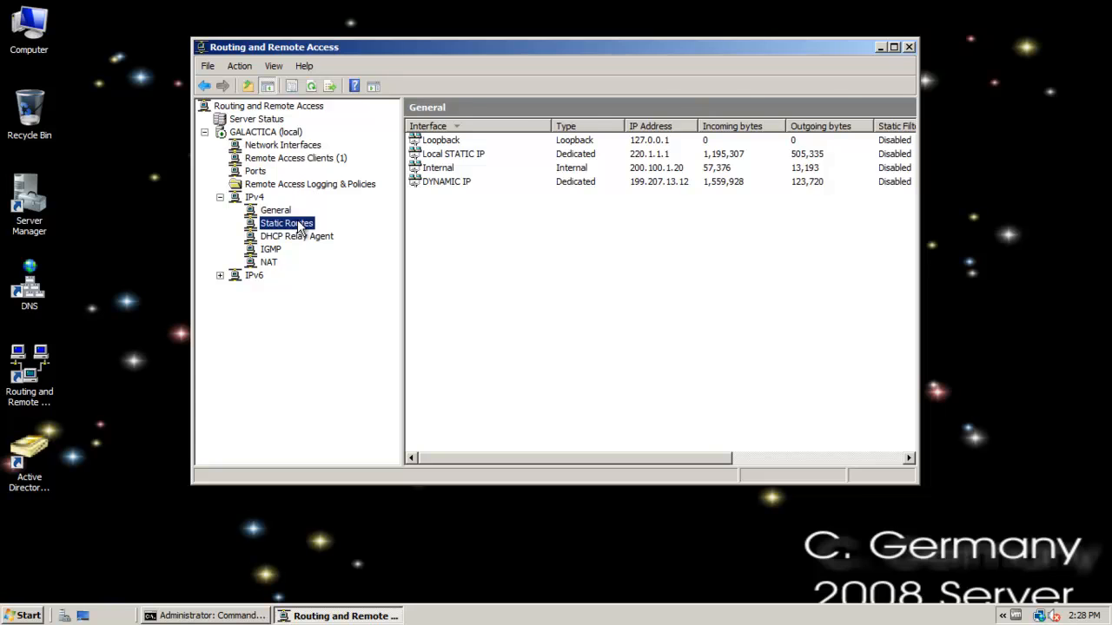
pyautogui.click(294, 238)
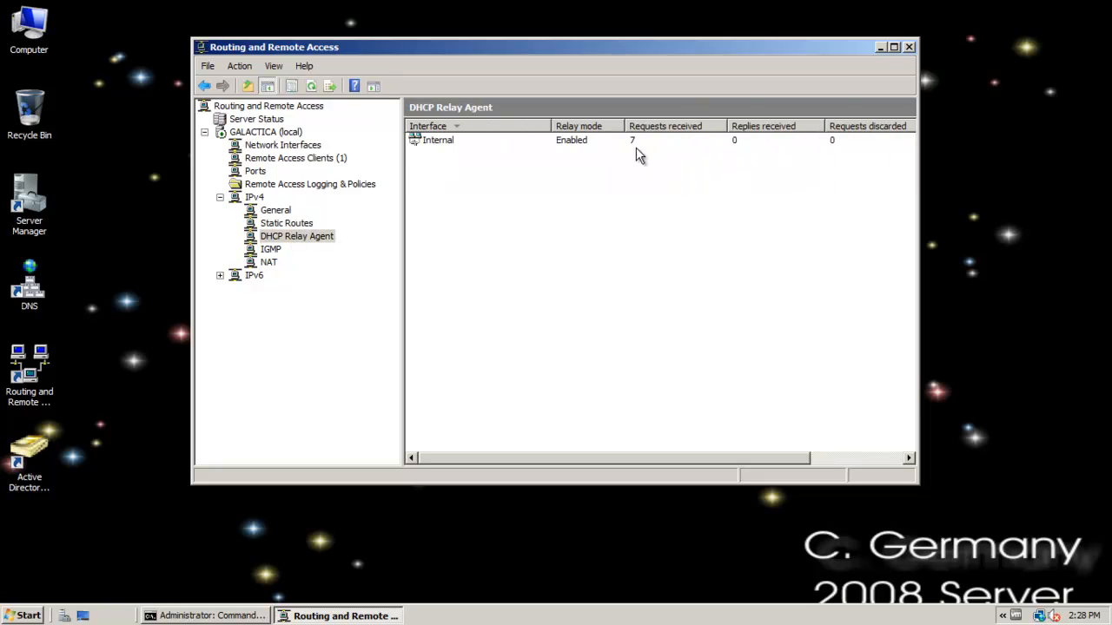
pyautogui.click(269, 249)
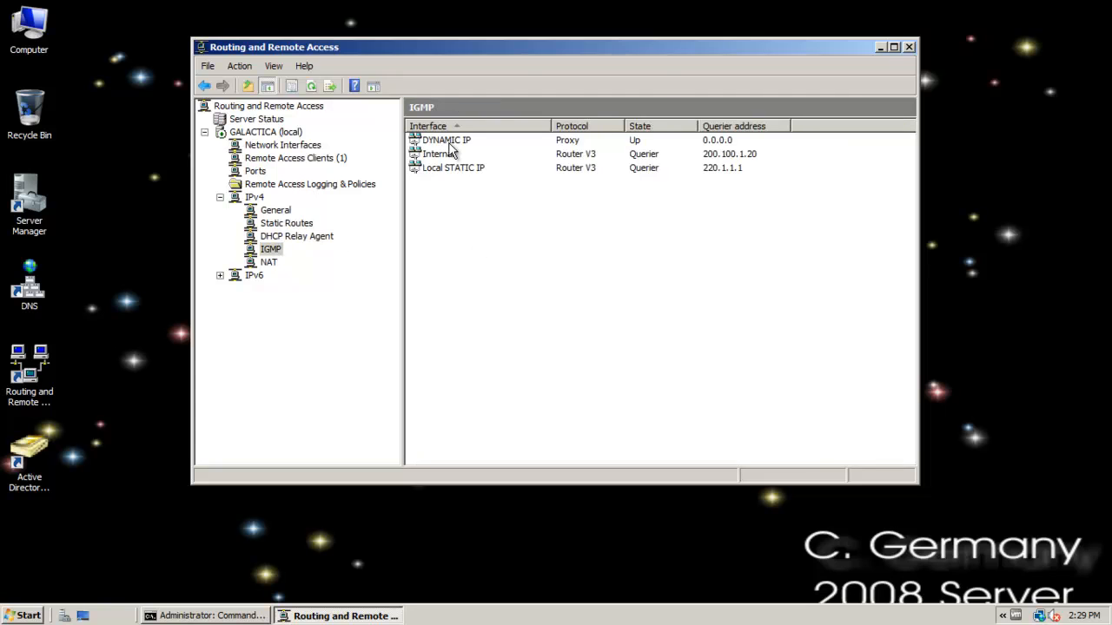
pyautogui.click(270, 264)
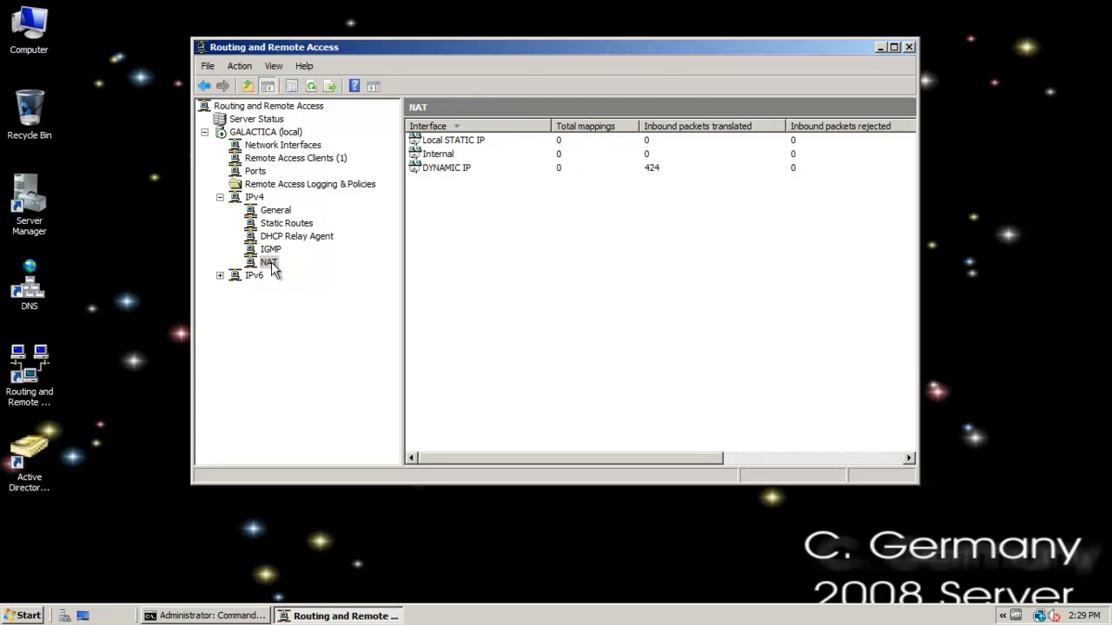
pyautogui.click(454, 169)
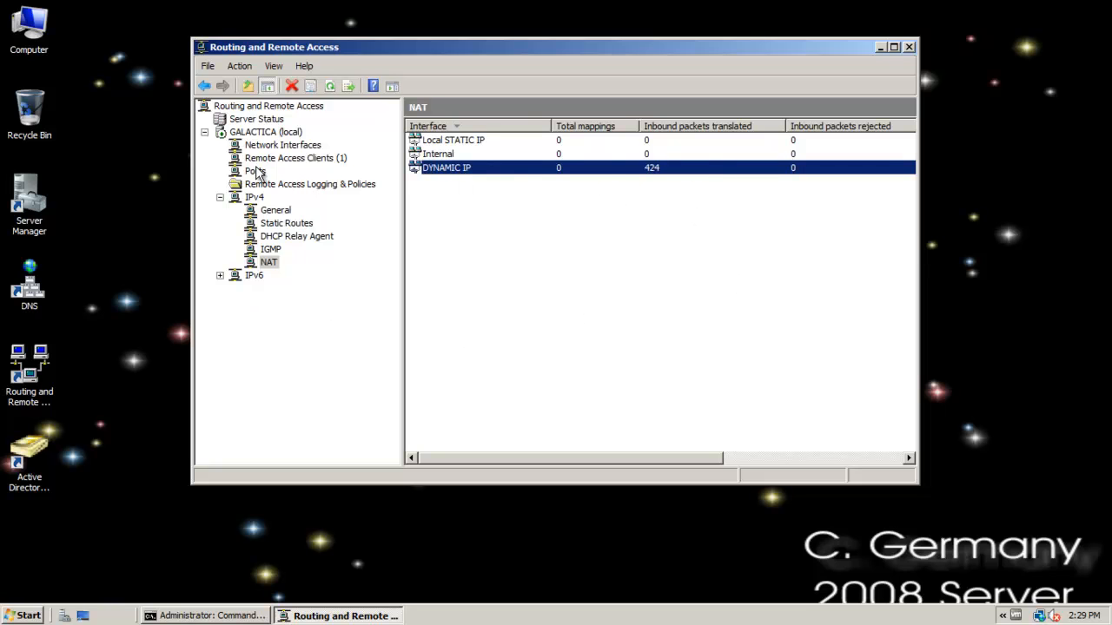
pyautogui.click(580, 346)
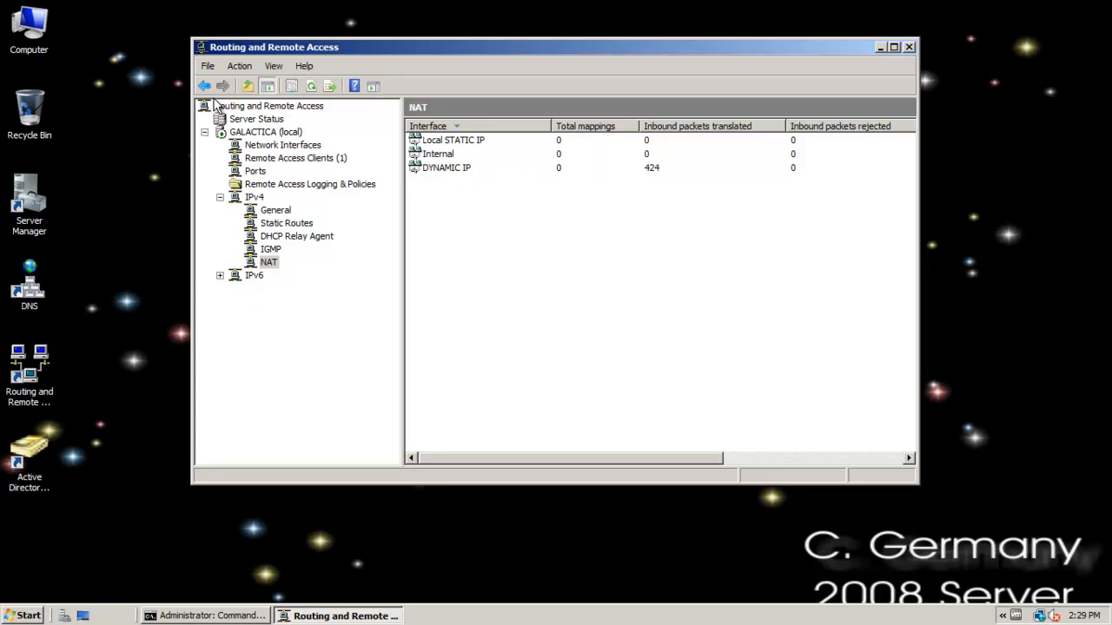
# Review the remote1 entry among the server's remote access clients and shift the Routing and Remote Access window slightly down the desktop.
pyautogui.click(270, 159)
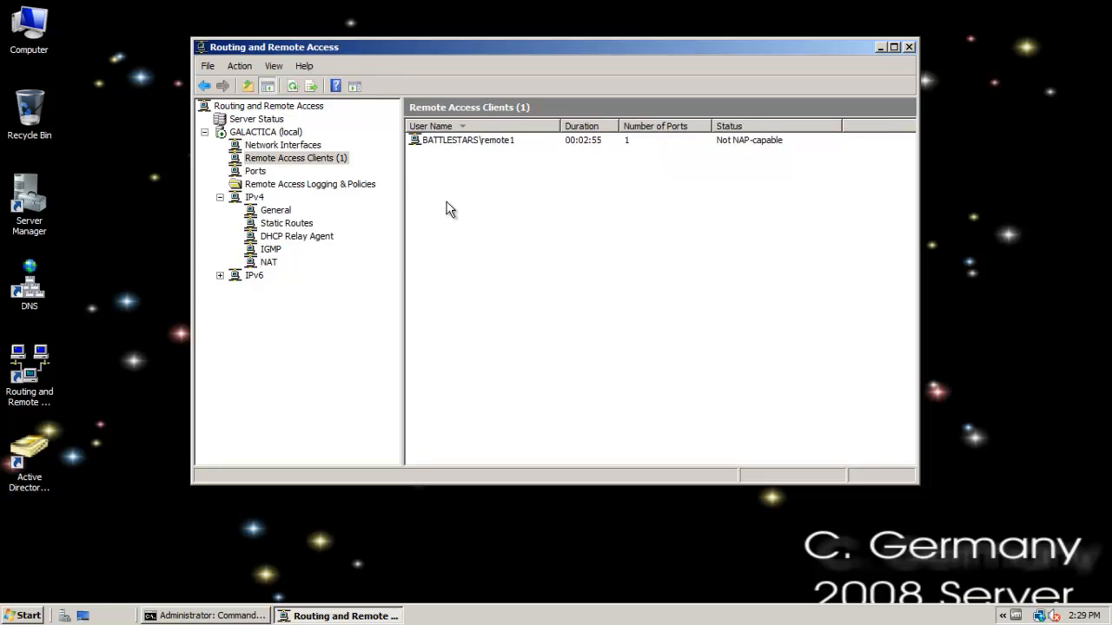
pyautogui.rightClick(473, 142)
pyautogui.click(427, 45)
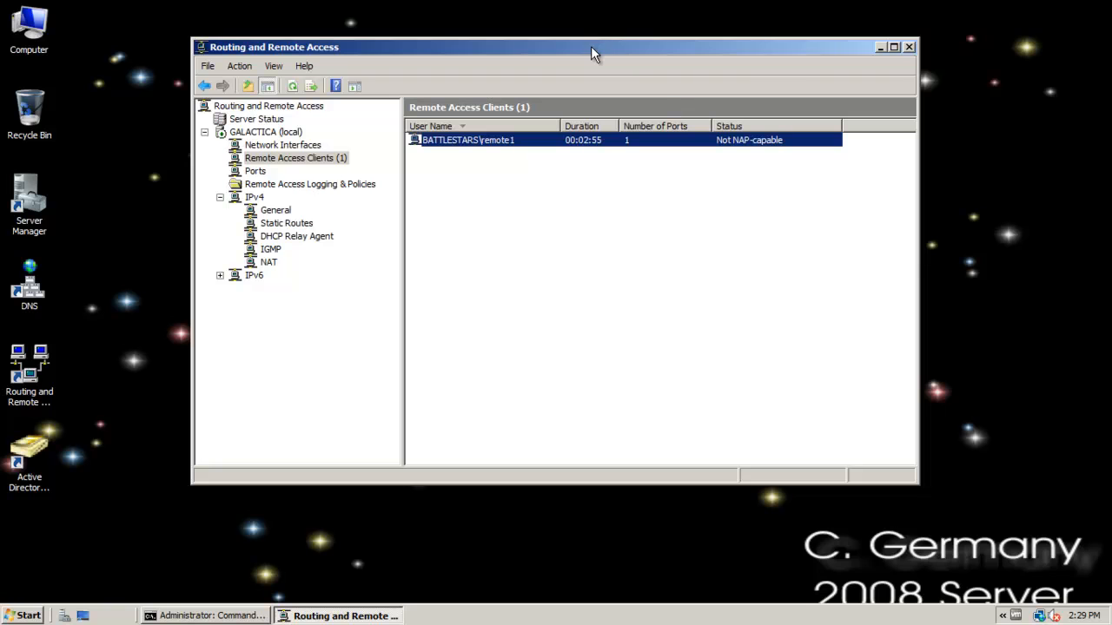
pyautogui.moveTo(591, 46); pyautogui.dragTo(591, 75)
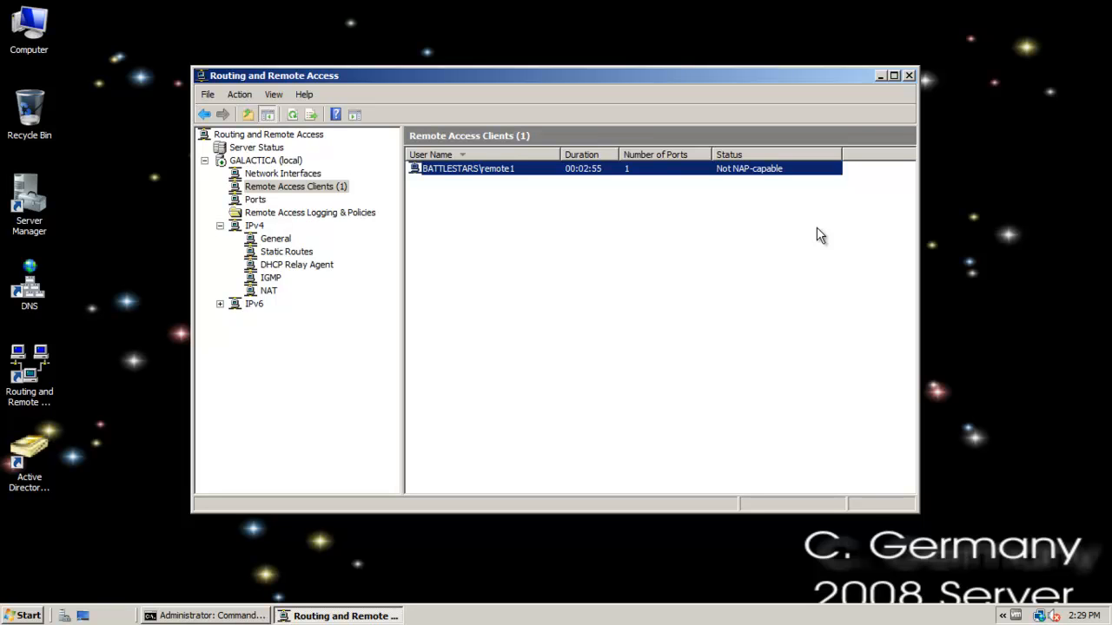
# Switch from the Windows Server 2008 GALACTICA virtual machine to the Windows 7 virtual machine in full-screen Exclusive Mode.
pyautogui.hotkey('ctrl', 'alt', 'Return')
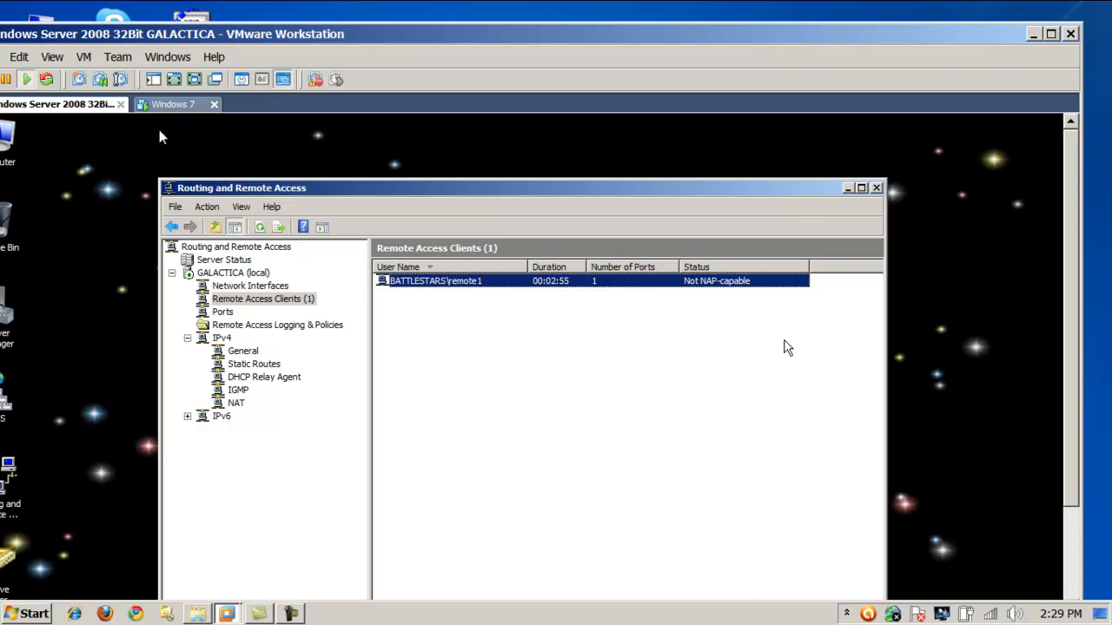
pyautogui.click(178, 104)
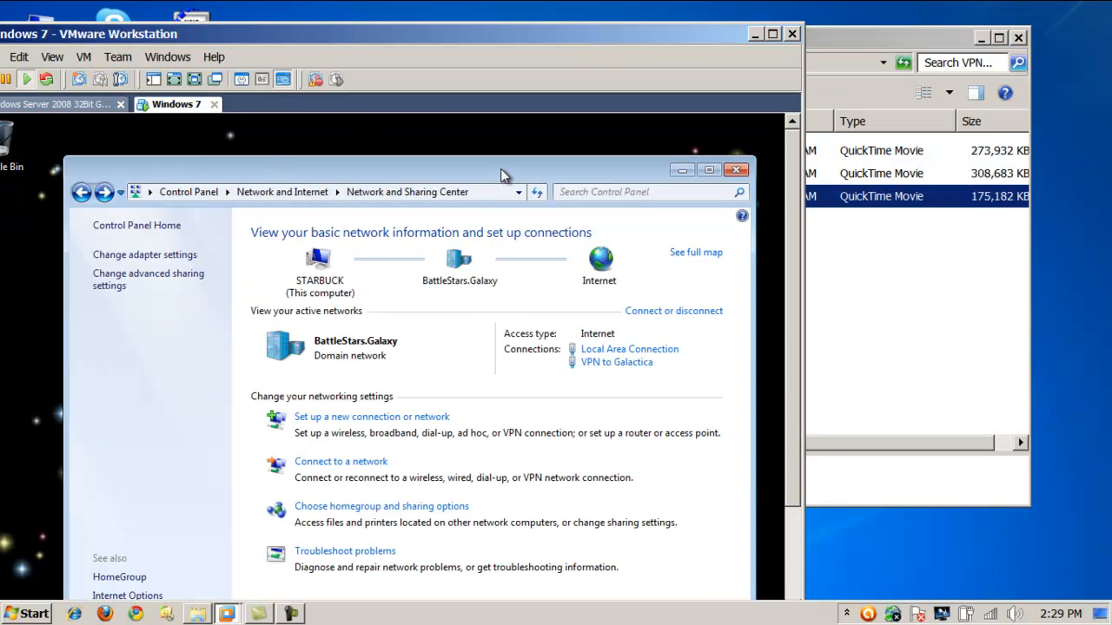
pyautogui.hotkey('ctrl', 'alt', 'Return')
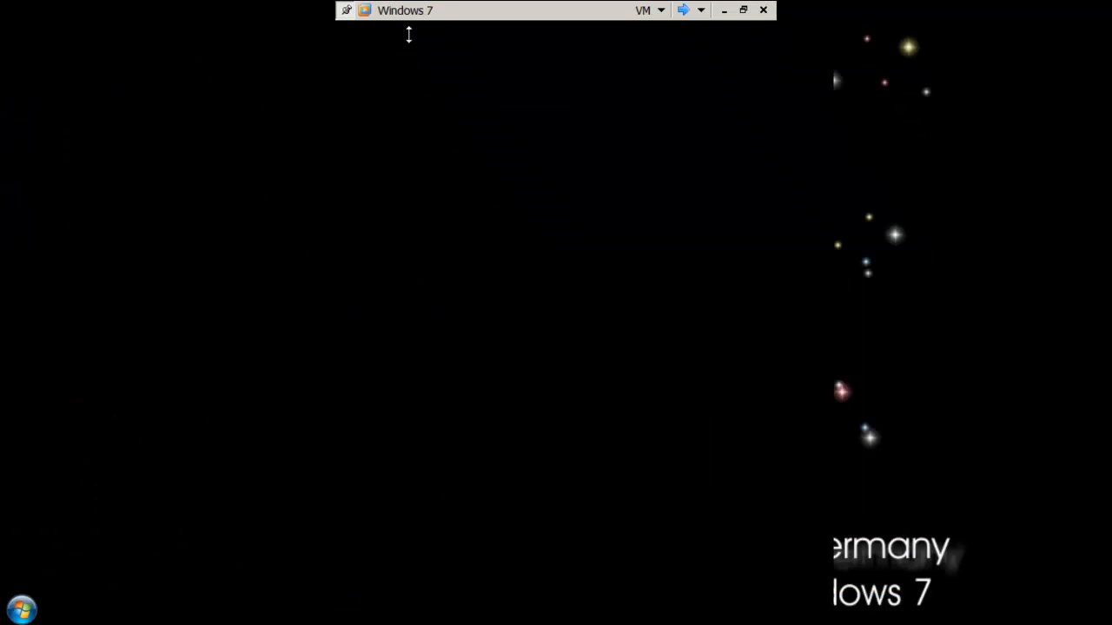
pyautogui.click(366, 10)
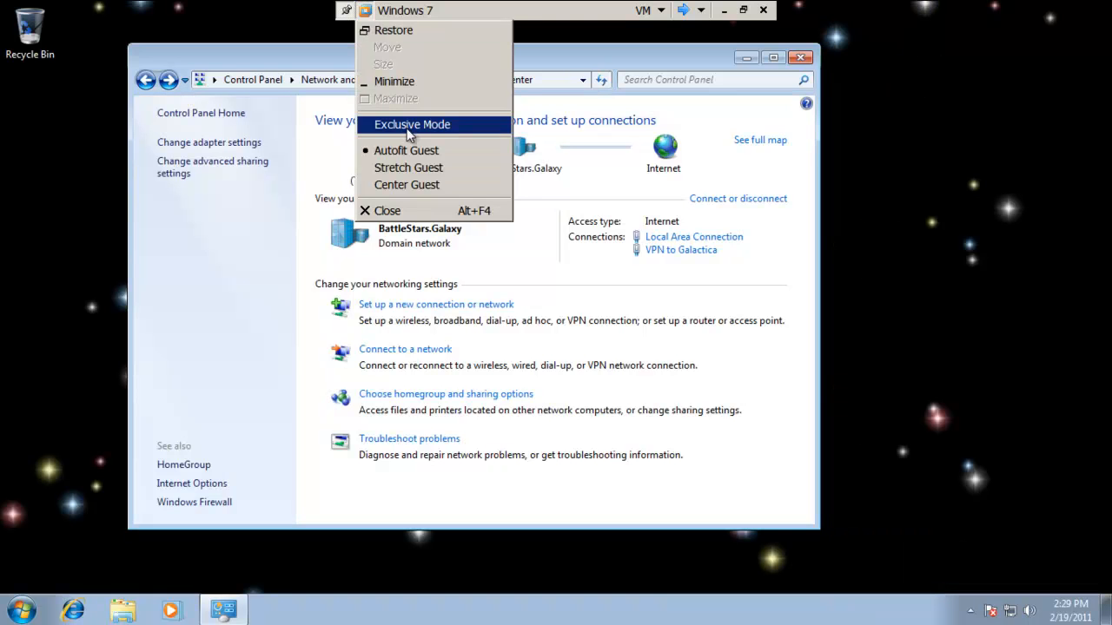
pyautogui.click(409, 126)
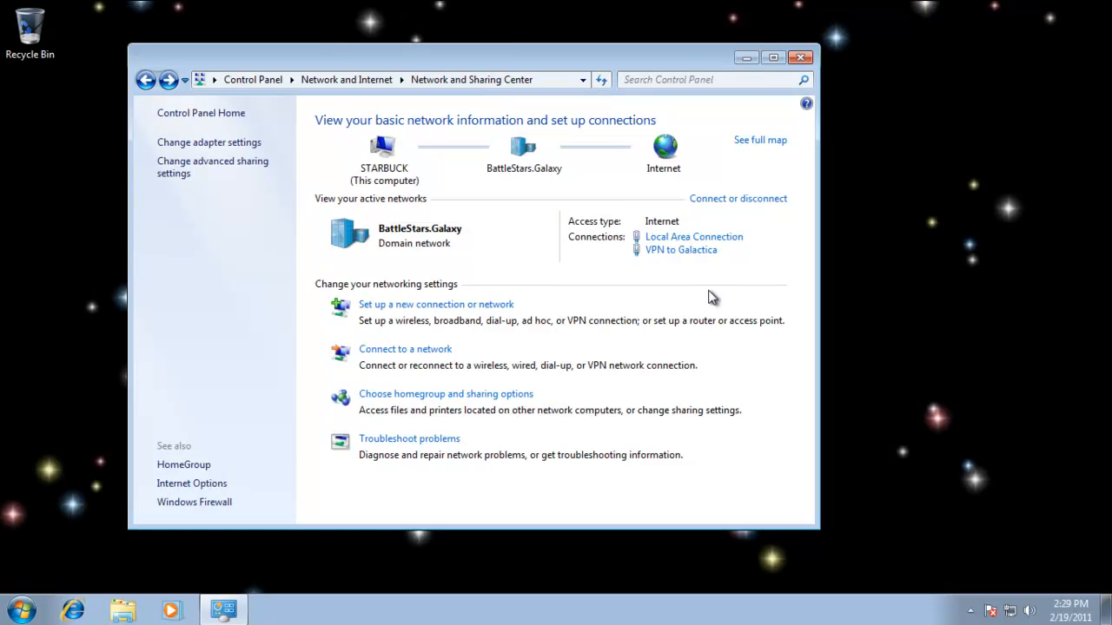
# Disconnect the VPN to Galactica connection and check its state among the network adapters, returning to the Network and Sharing Center.
pyautogui.click(665, 252)
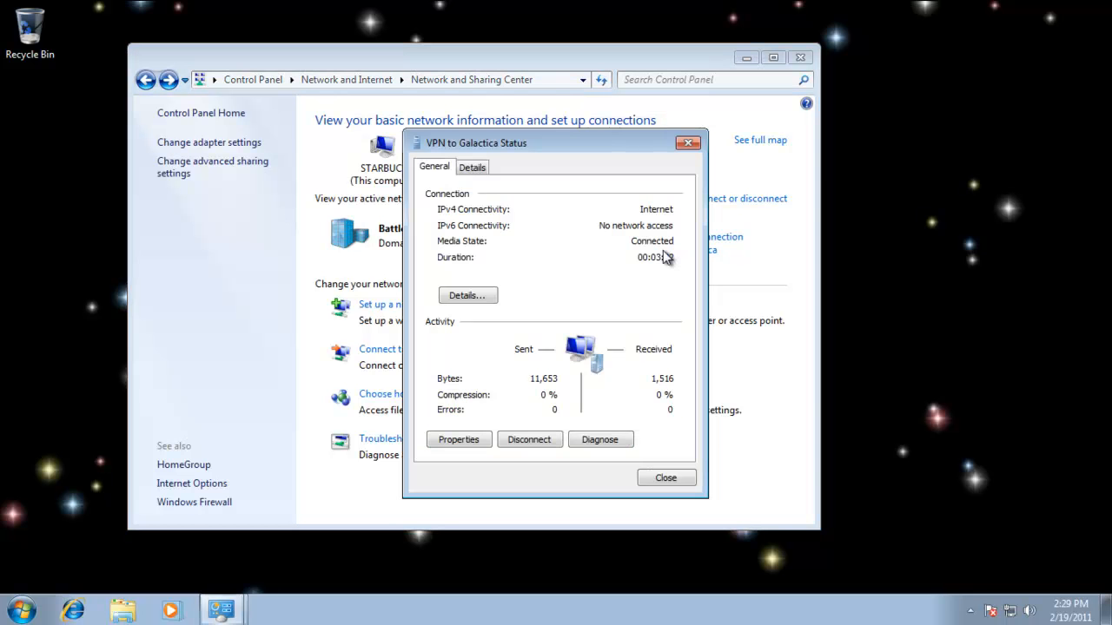
pyautogui.click(542, 442)
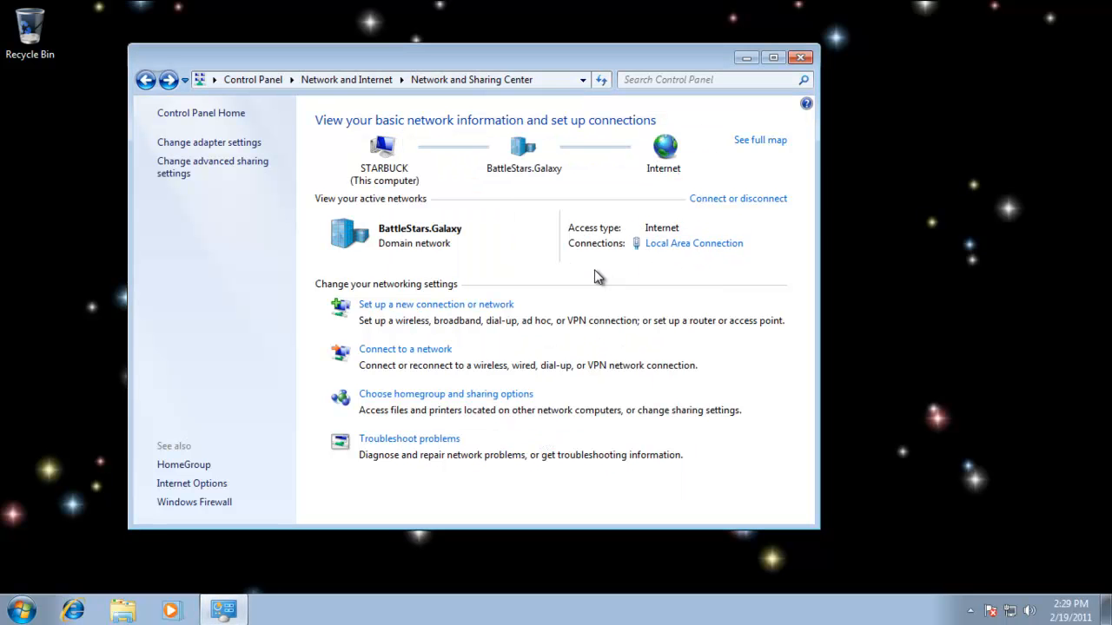
pyautogui.click(197, 144)
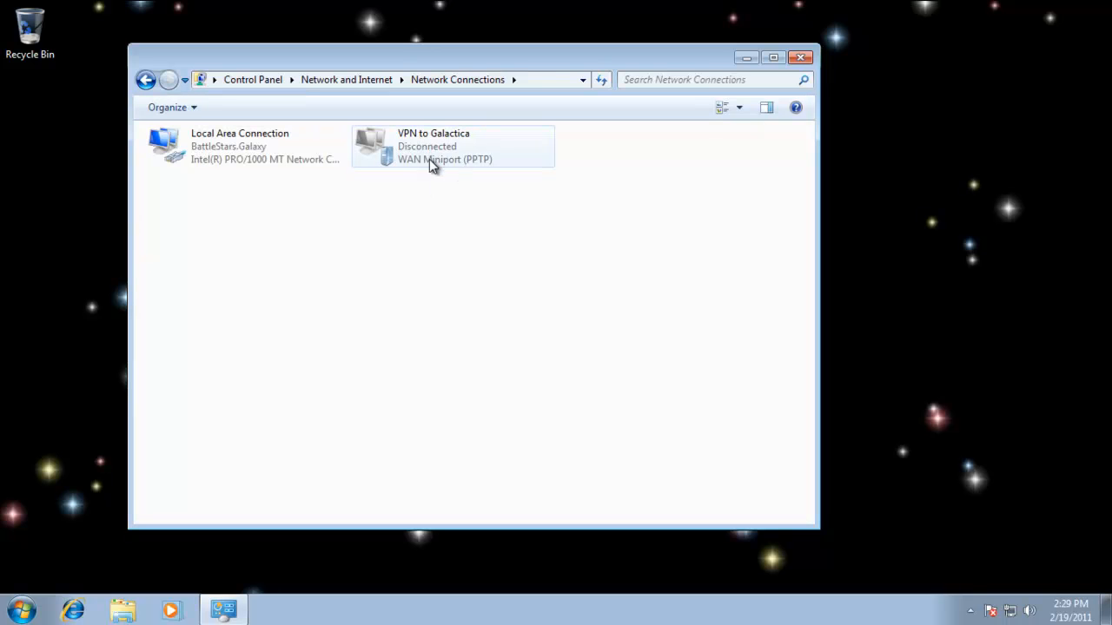
pyautogui.click(145, 79)
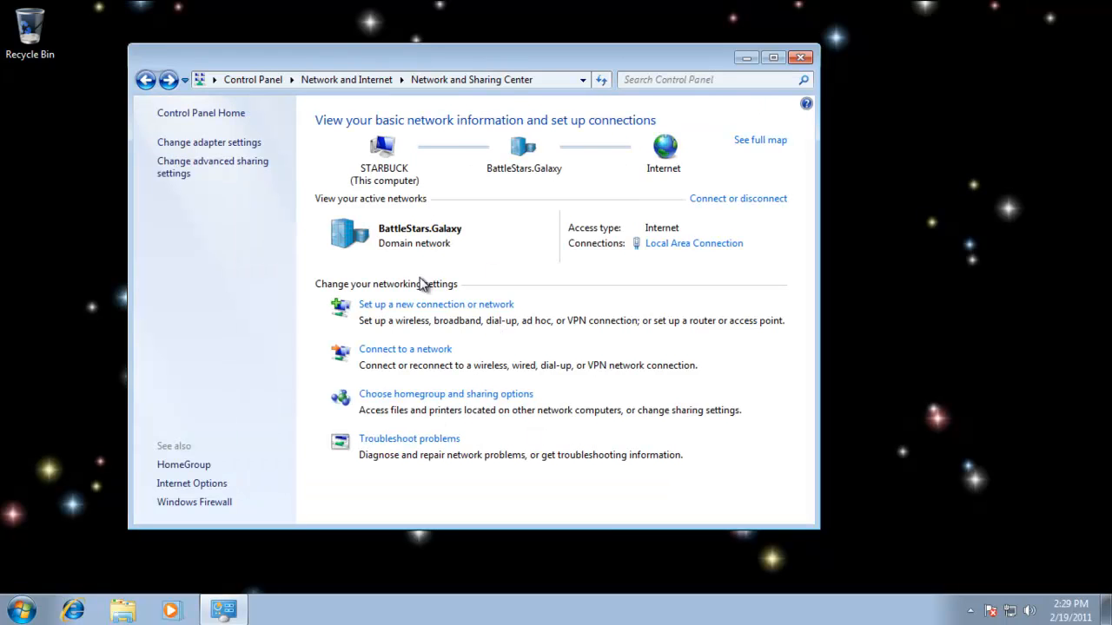
# Start setting up a new workplace connection that uses the existing Internet connection (VPN).
pyautogui.click(458, 307)
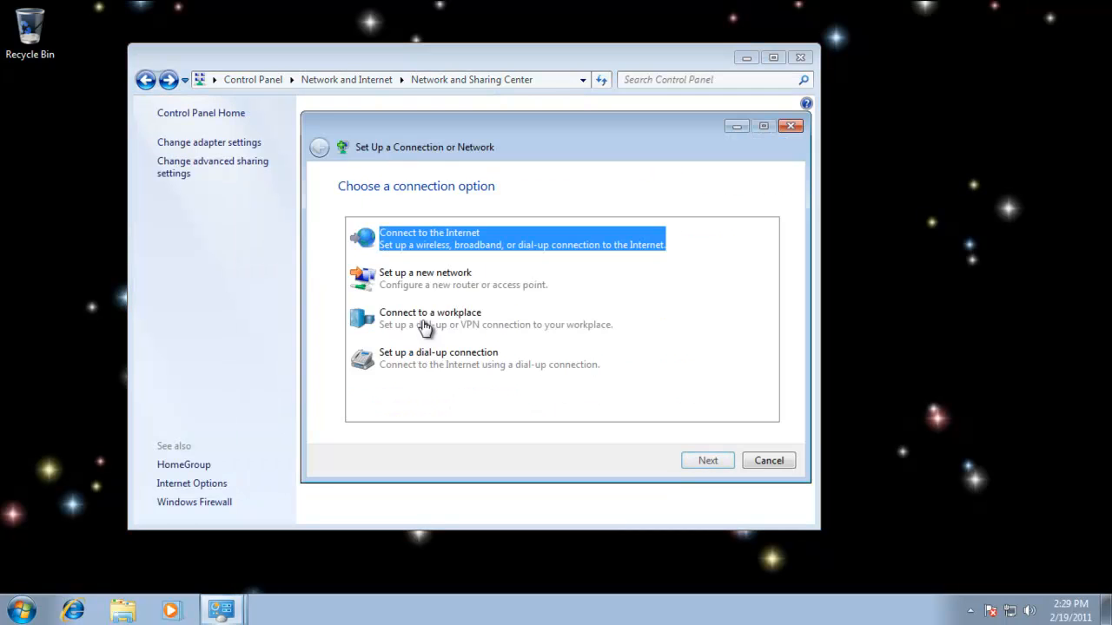
pyautogui.click(445, 318)
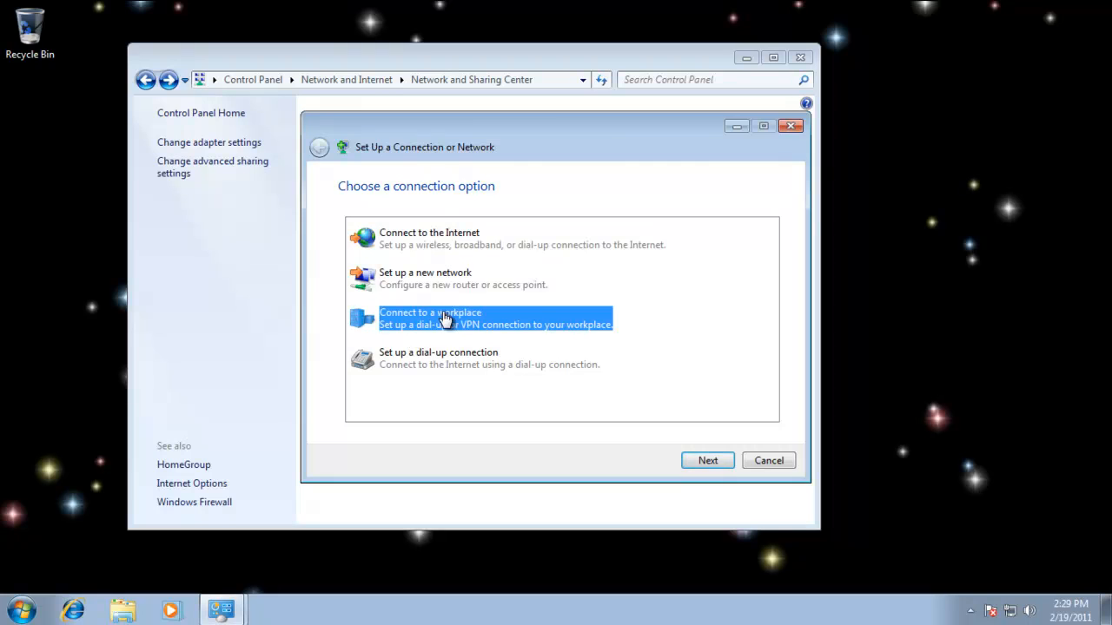
pyautogui.click(707, 461)
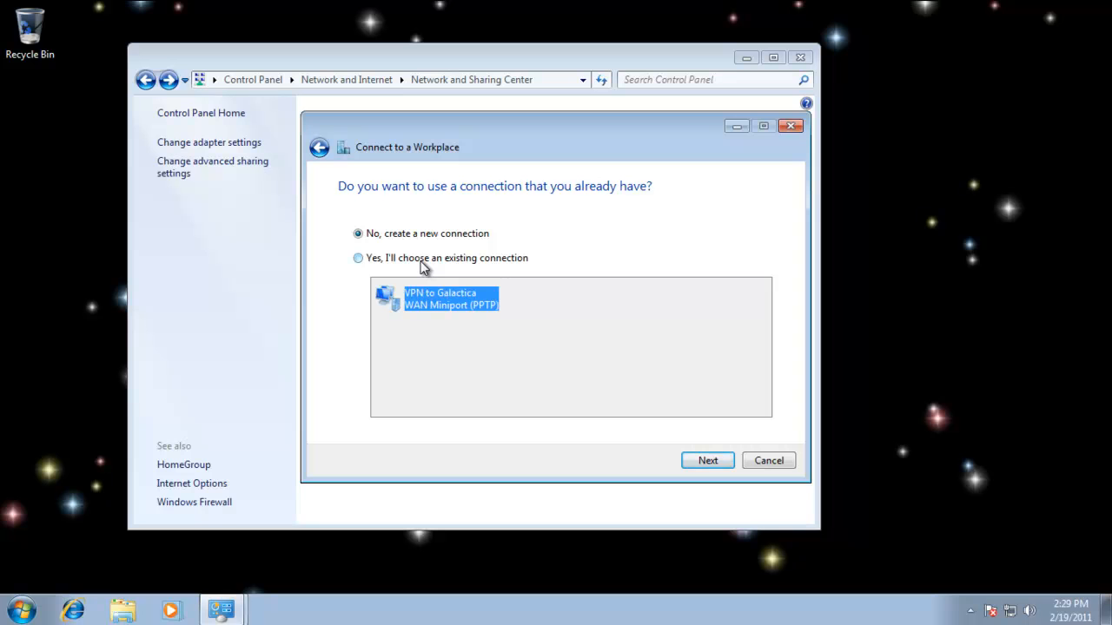
pyautogui.click(708, 461)
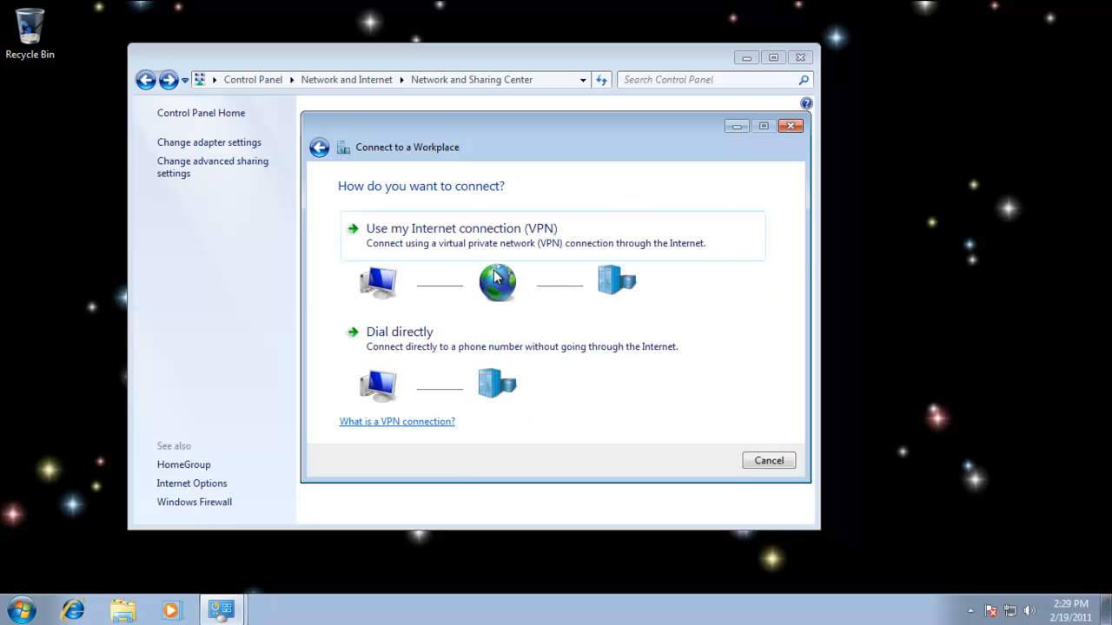
pyautogui.click(489, 237)
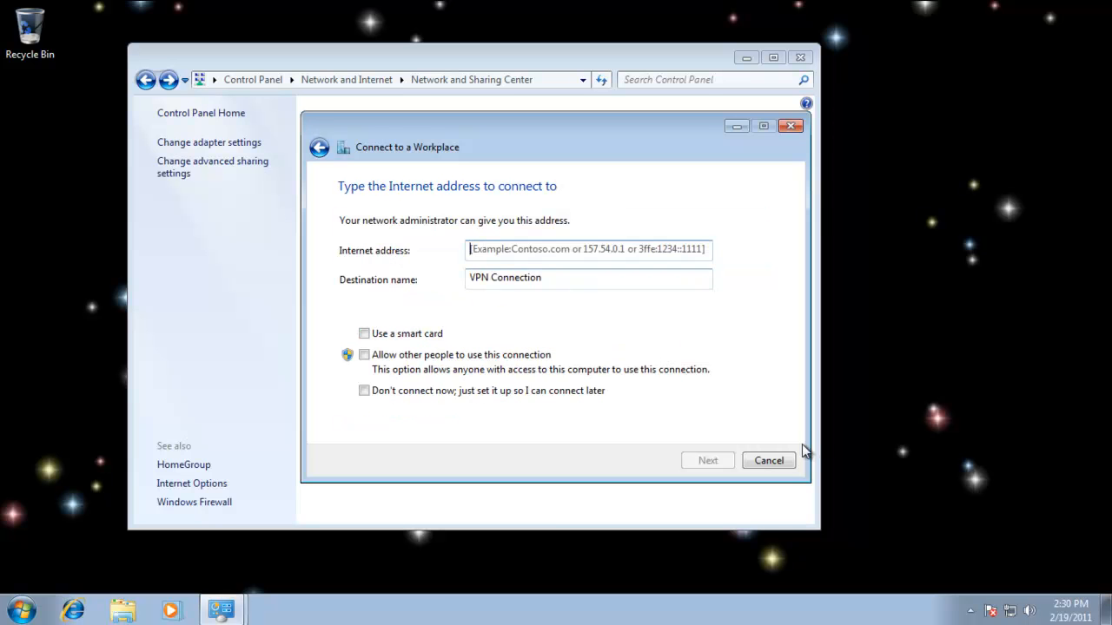
# Set the VPN's Internet address to 220.1.1.1 and its destination name to VPN to Galactica (L2TP), and continue to the credentials.
pyautogui.write('220')
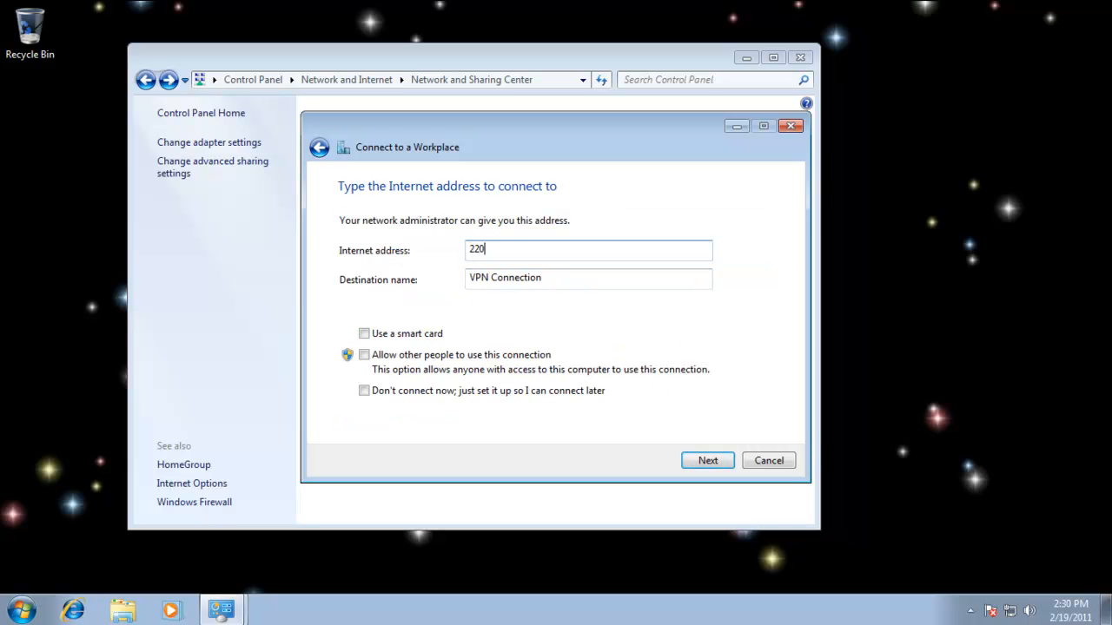
pyautogui.write('.1.1.1')
pyautogui.moveTo(557, 278); pyautogui.dragTo(493, 279)
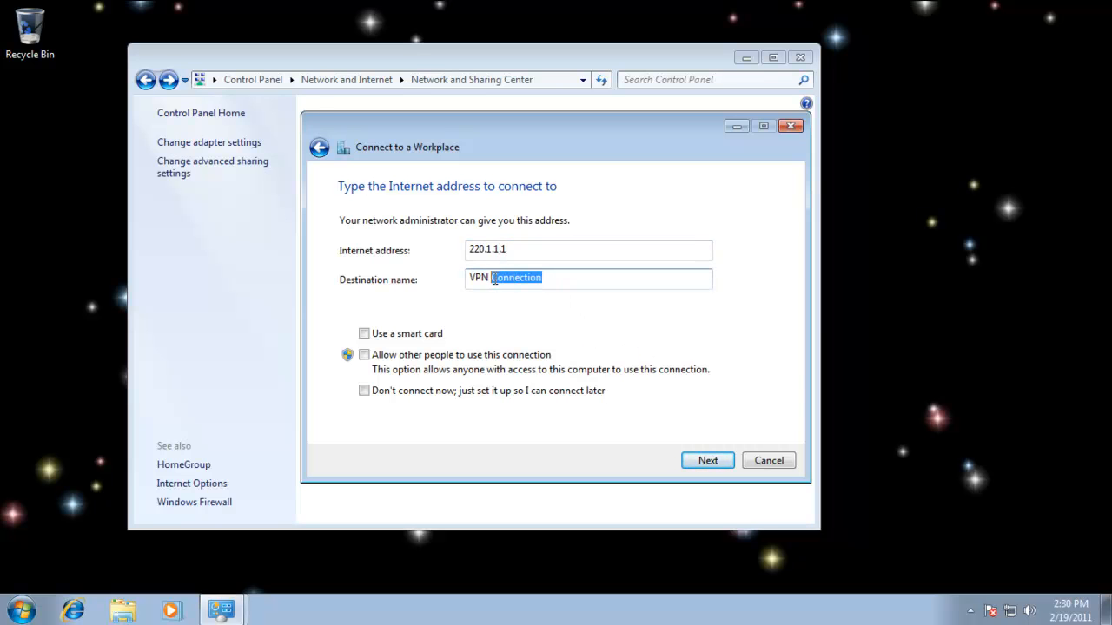
pyautogui.write('to Gala')
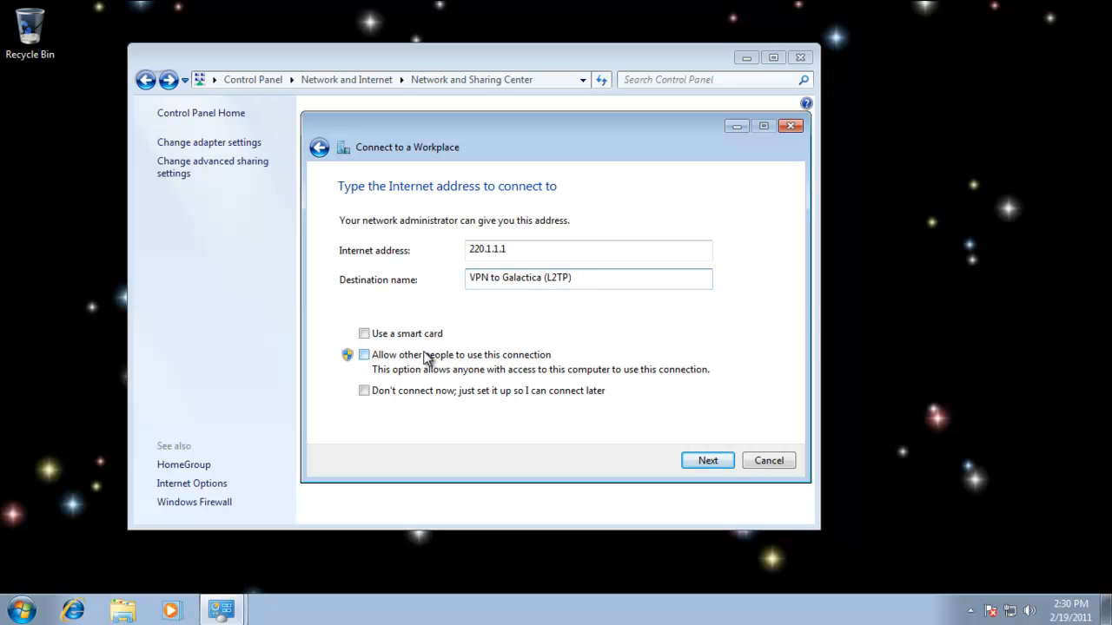
pyautogui.click(725, 463)
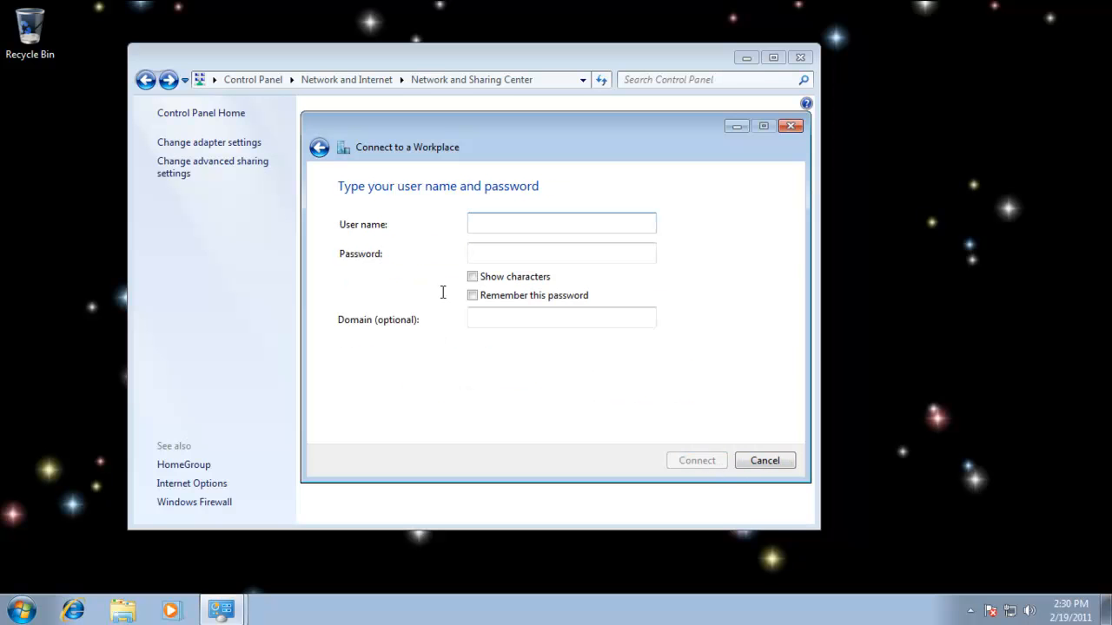
# Connect the VPN as remote1 with the account password remembered and the domain BATTLESTARS, and close the setup wizard.
pyautogui.write('remote1')
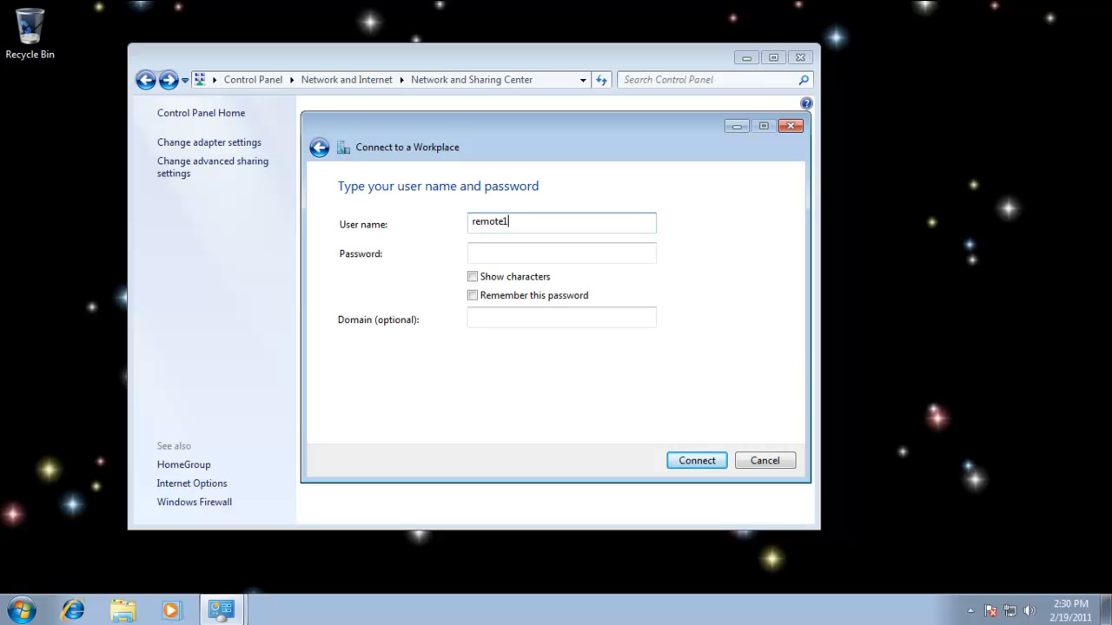
pyautogui.press('Tab')
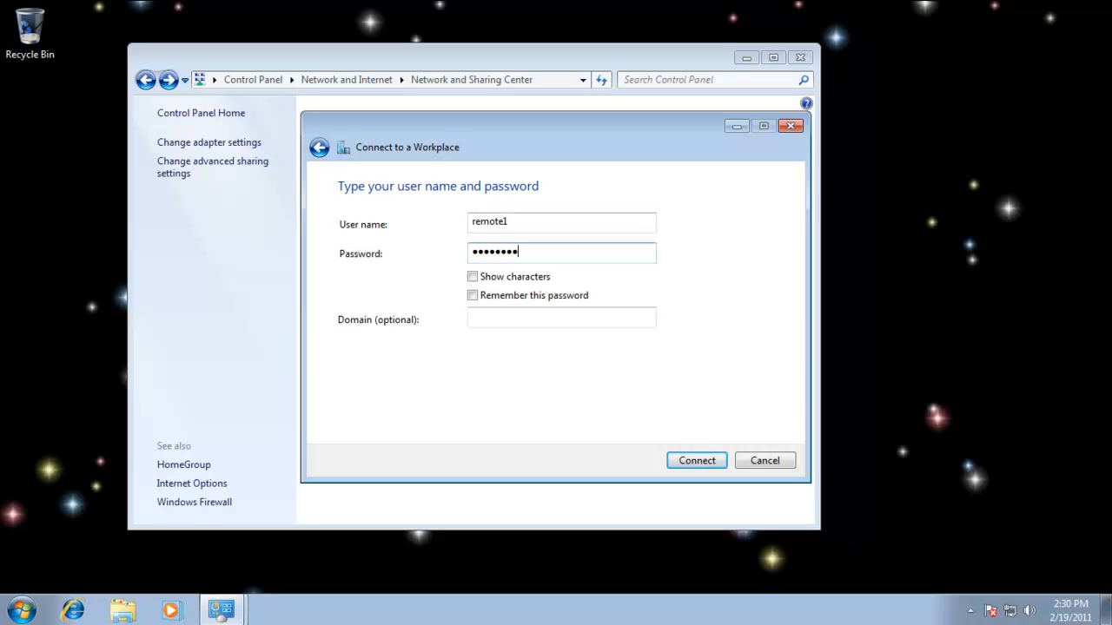
pyautogui.press('Tab')
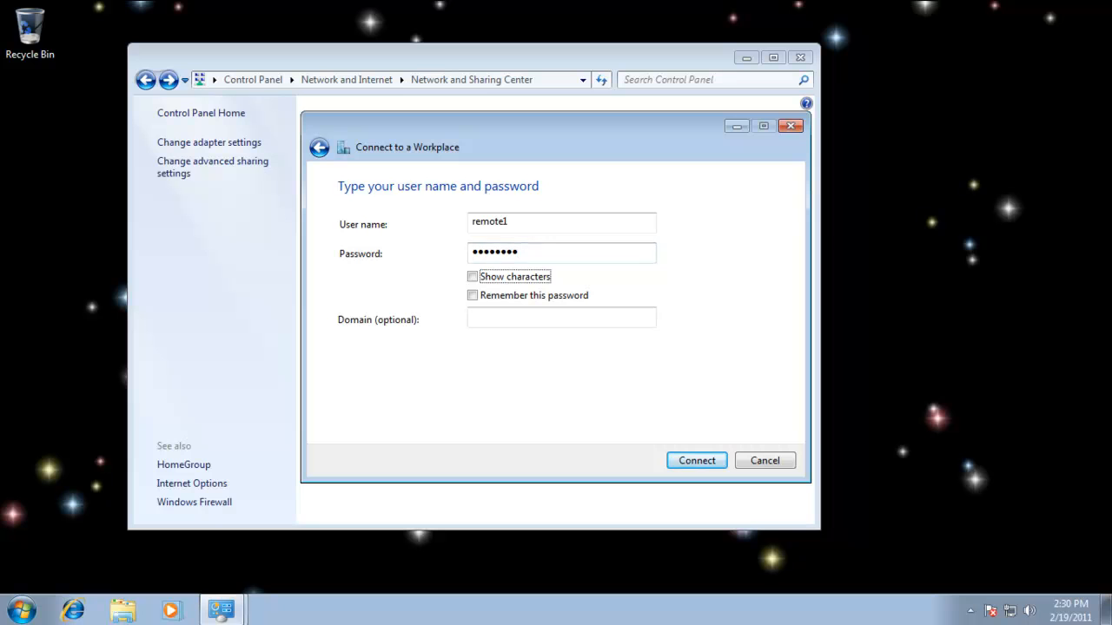
pyautogui.click(531, 296)
pyautogui.click(480, 317)
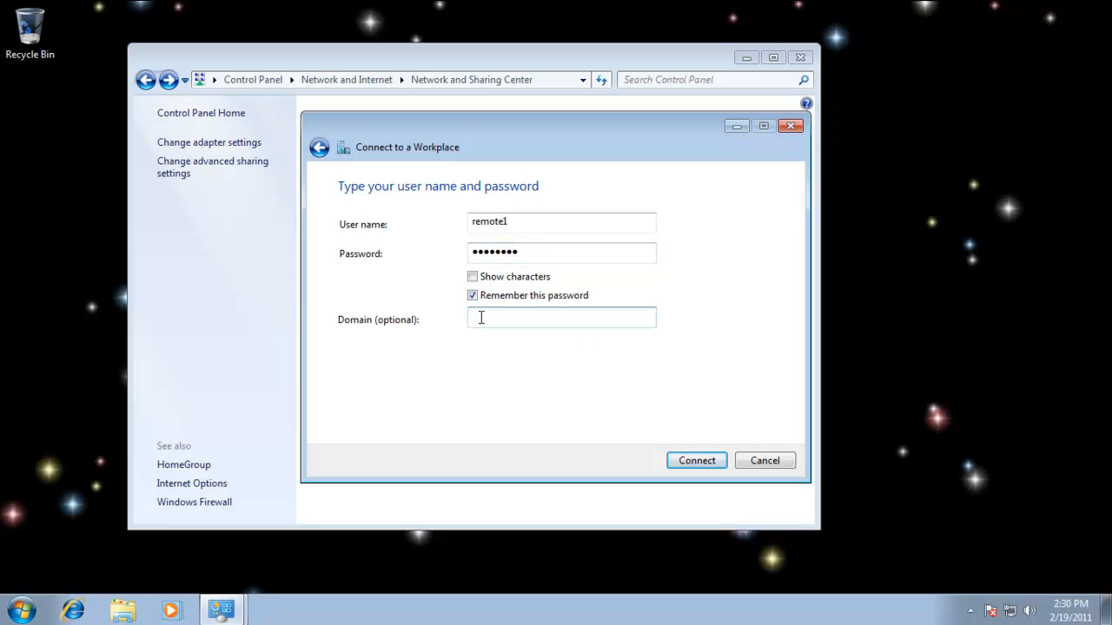
pyautogui.write('BATTLEST')
pyautogui.click(703, 460)
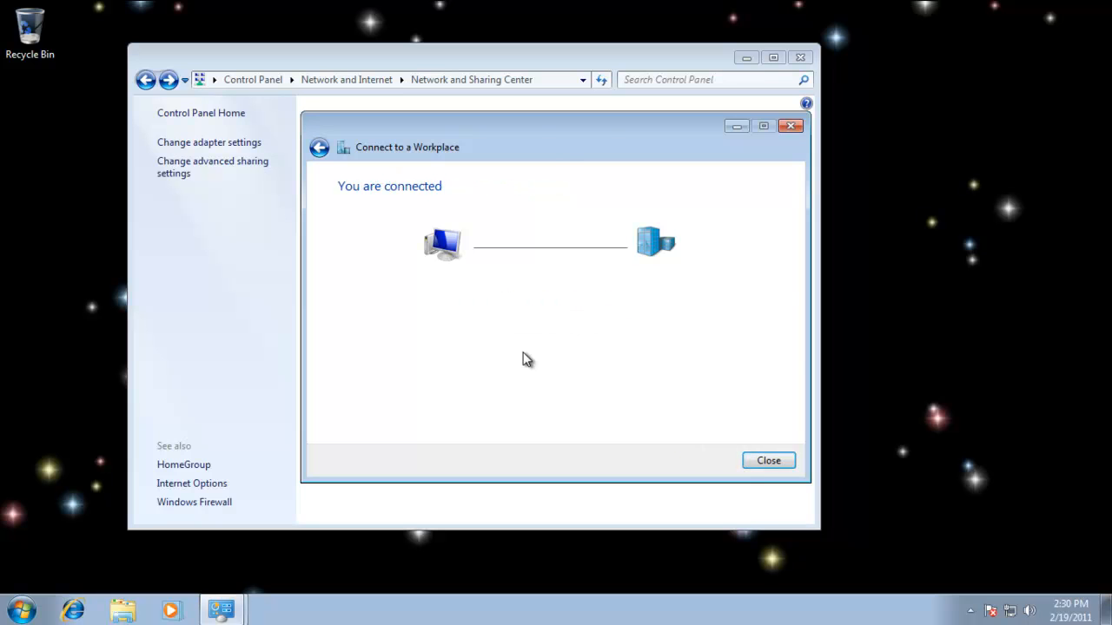
pyautogui.click(770, 462)
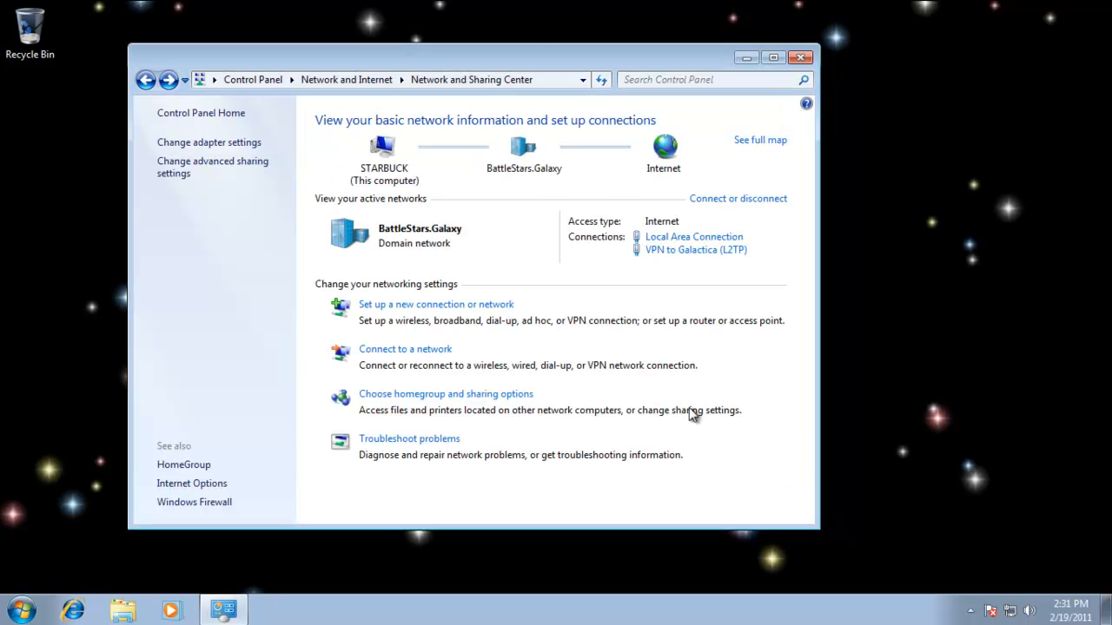
# Disconnect the VPN to Galactica (L2TP) connection from its status dialog.
pyautogui.click(710, 255)
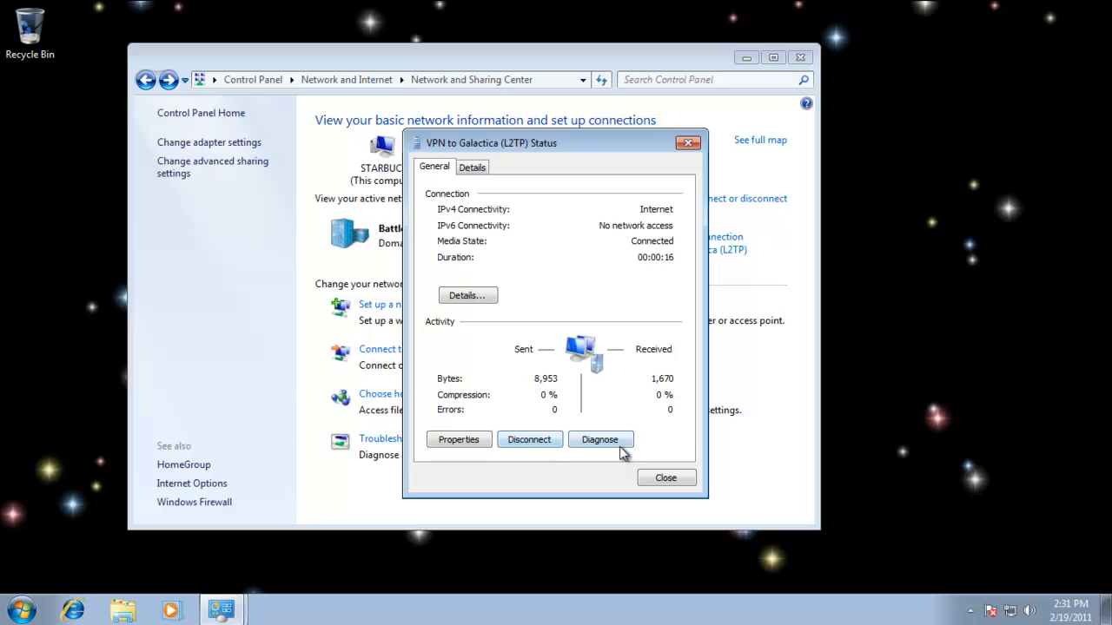
pyautogui.click(539, 440)
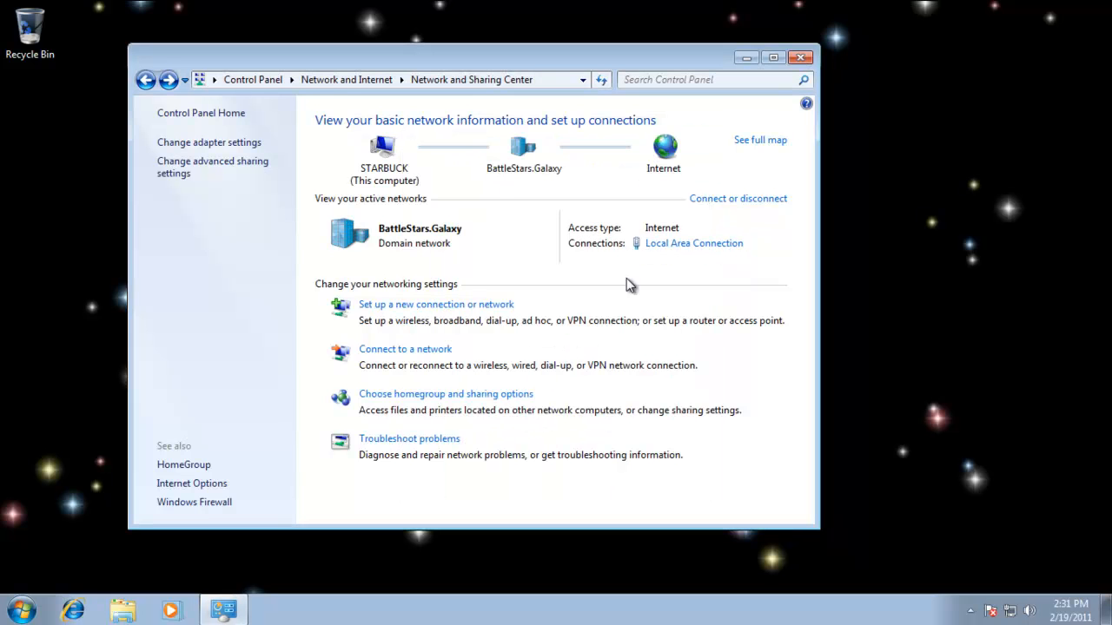
# Set the VPN to Galactica (L2TP) connection's type of VPN to Layer 2 Tunneling Protocol with IPsec (L2TP/IPSec) in its properties.
pyautogui.click(213, 143)
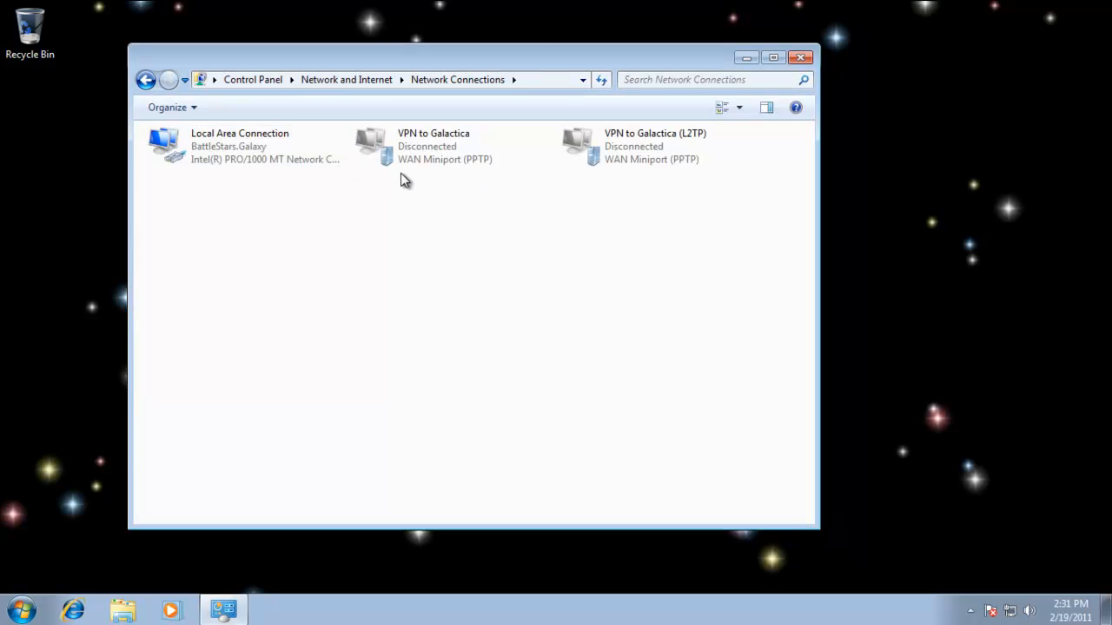
pyautogui.rightClick(639, 151)
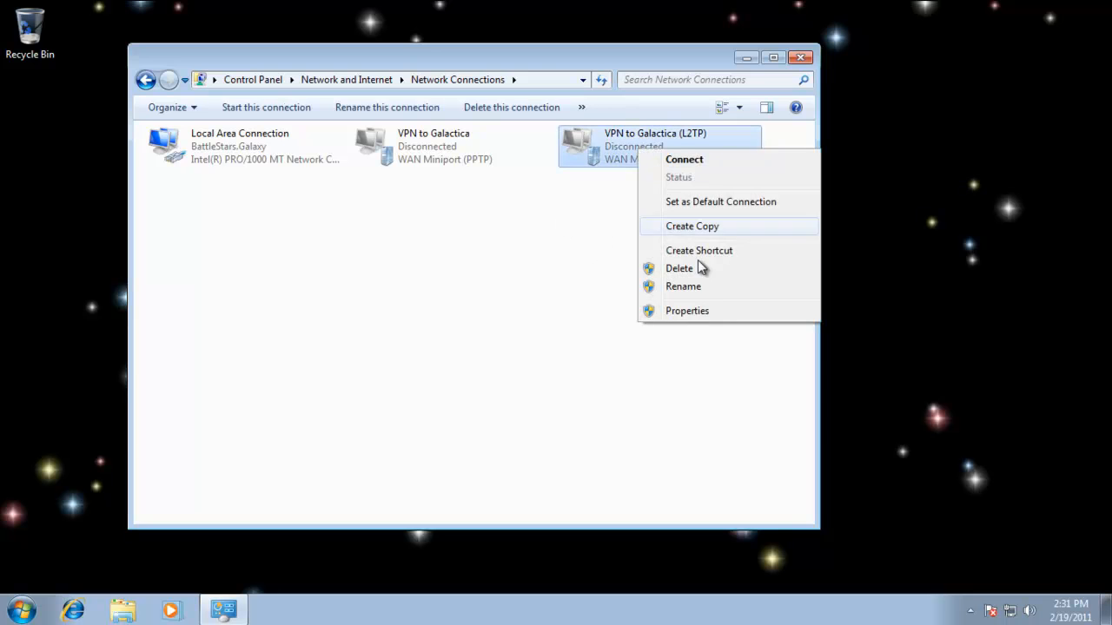
pyautogui.click(705, 313)
pyautogui.click(480, 131)
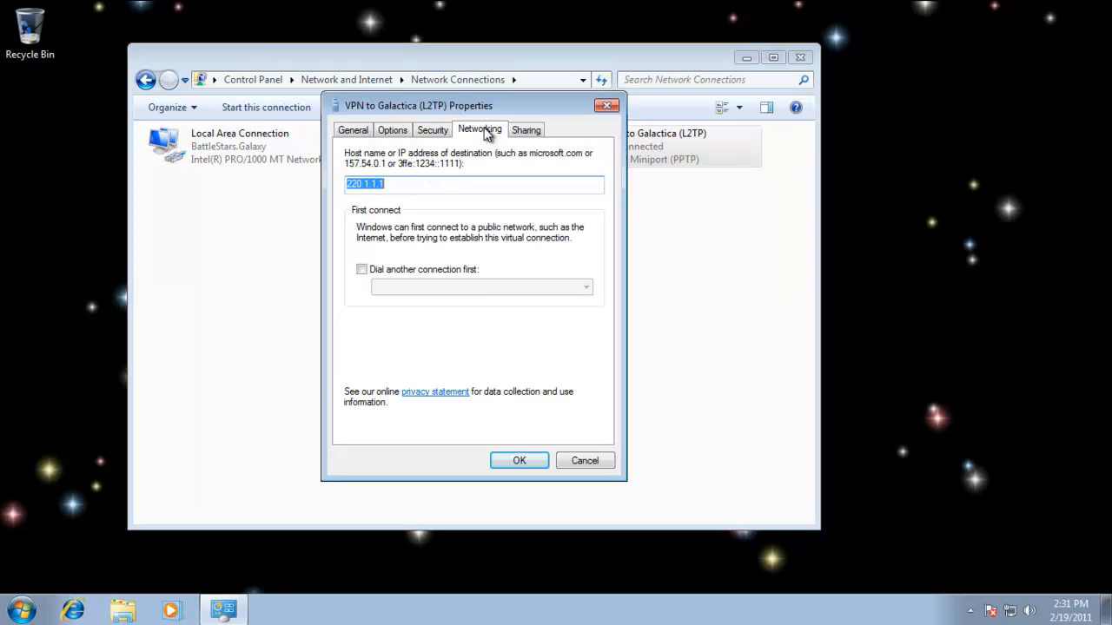
pyautogui.click(434, 131)
pyautogui.click(596, 165)
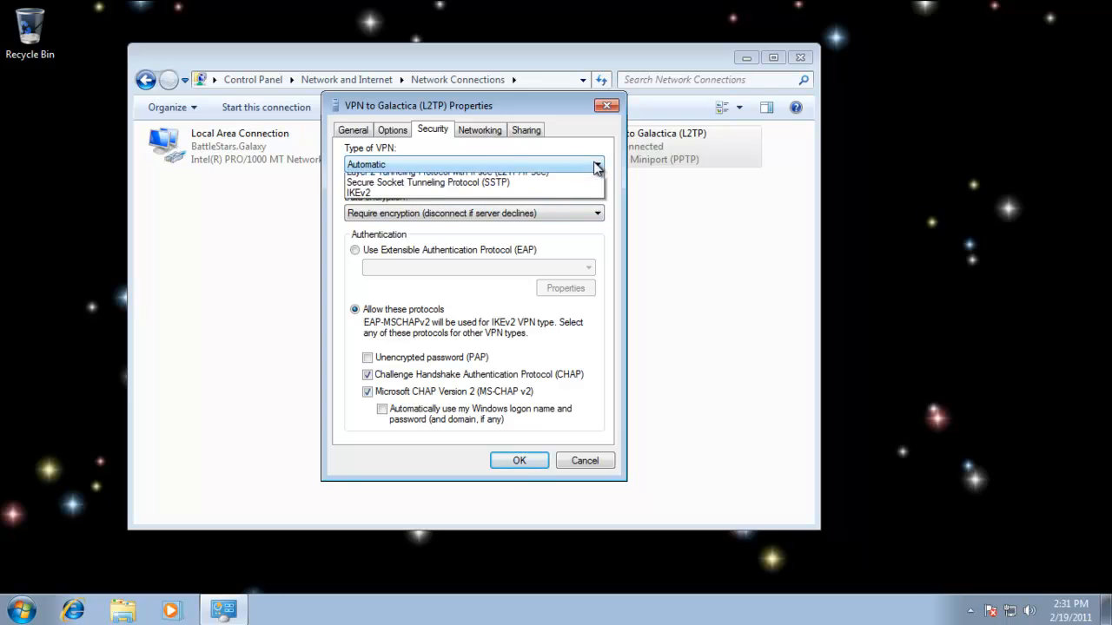
pyautogui.click(569, 203)
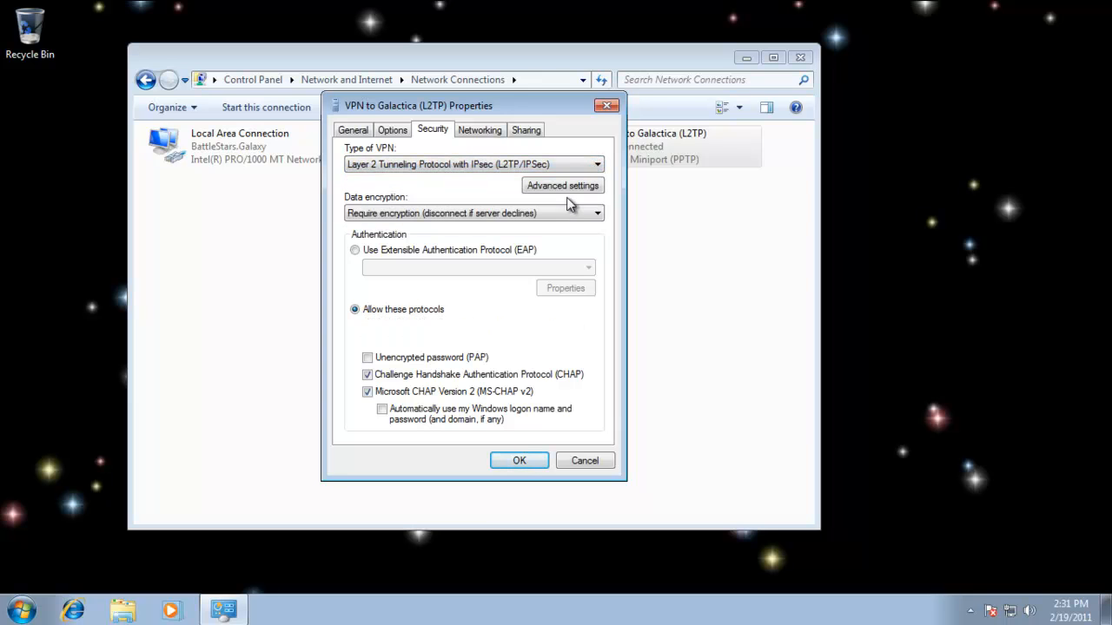
pyautogui.click(520, 460)
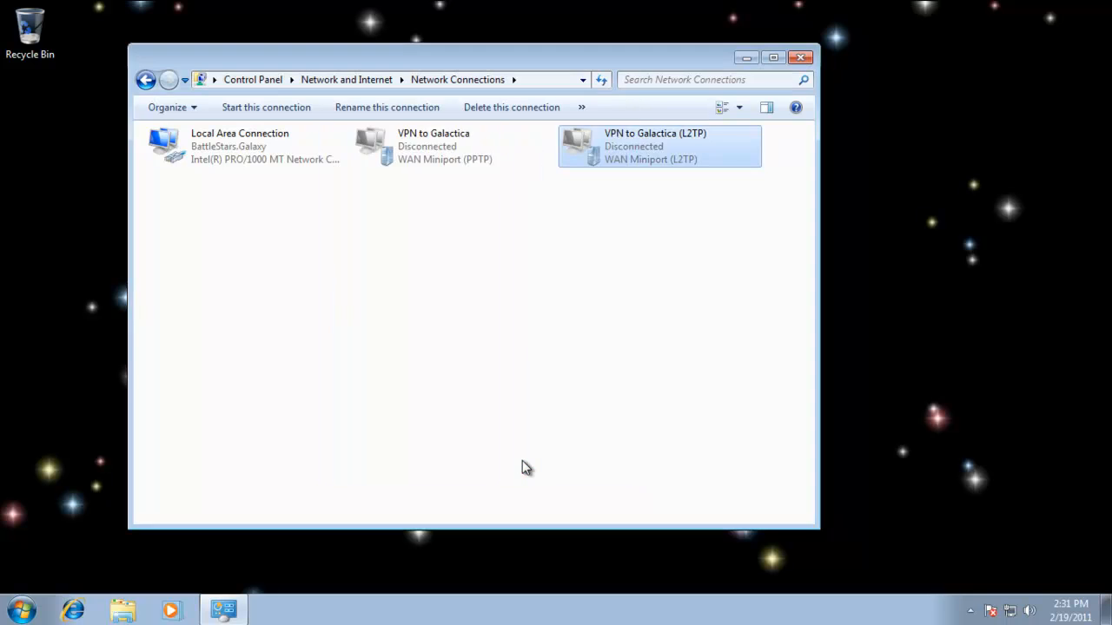
# Open the connect dialog for the VPN to Galactica (L2TP) connection.
pyautogui.click(653, 325)
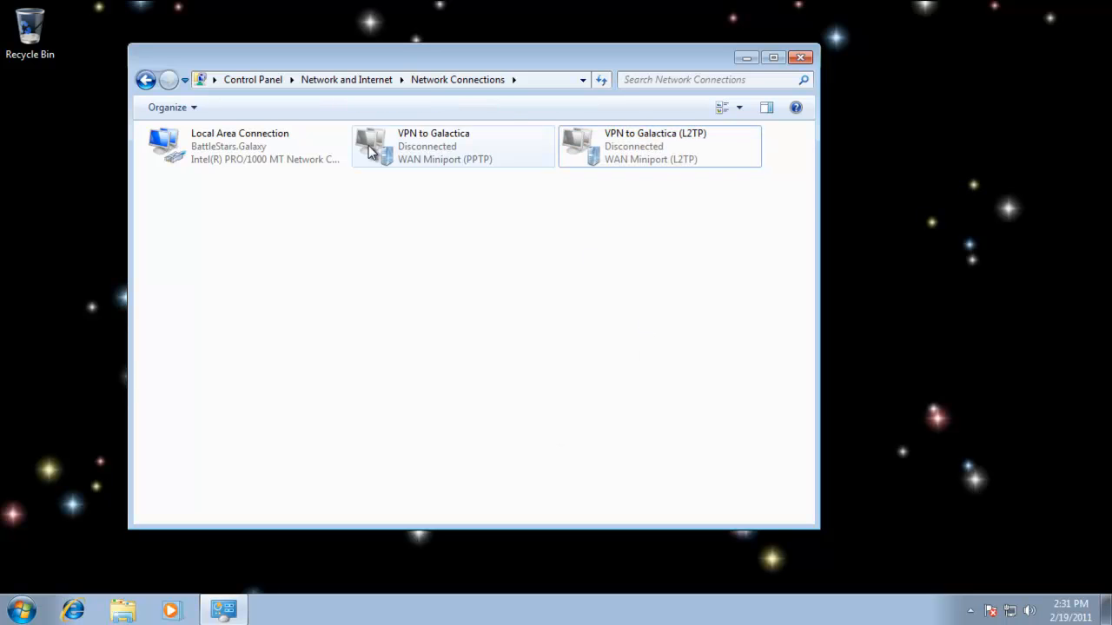
pyautogui.rightClick(633, 148)
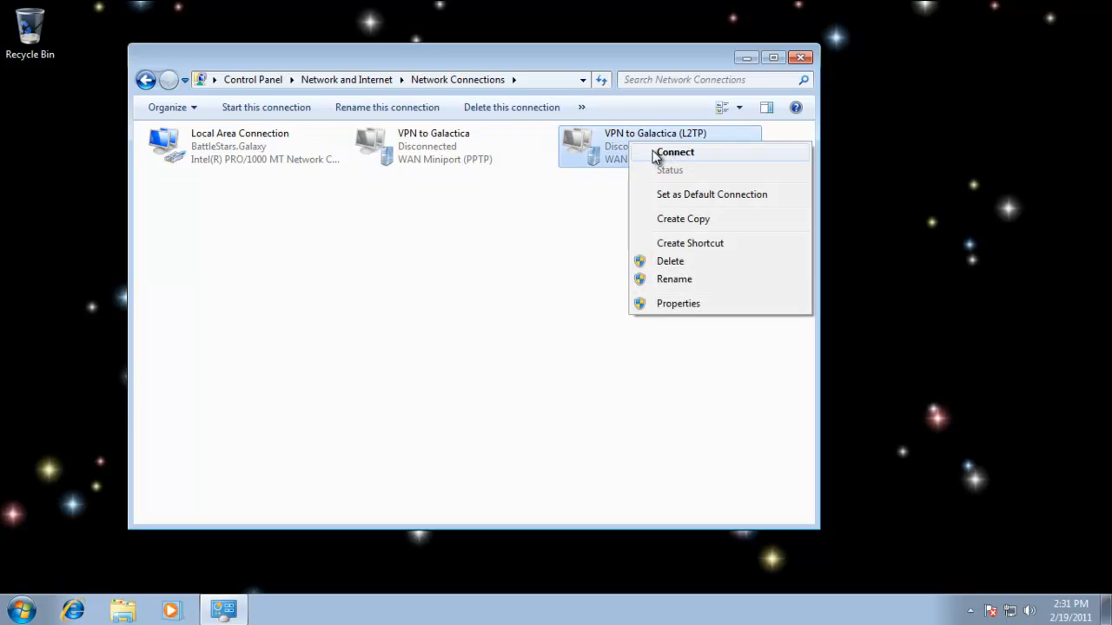
pyautogui.click(657, 157)
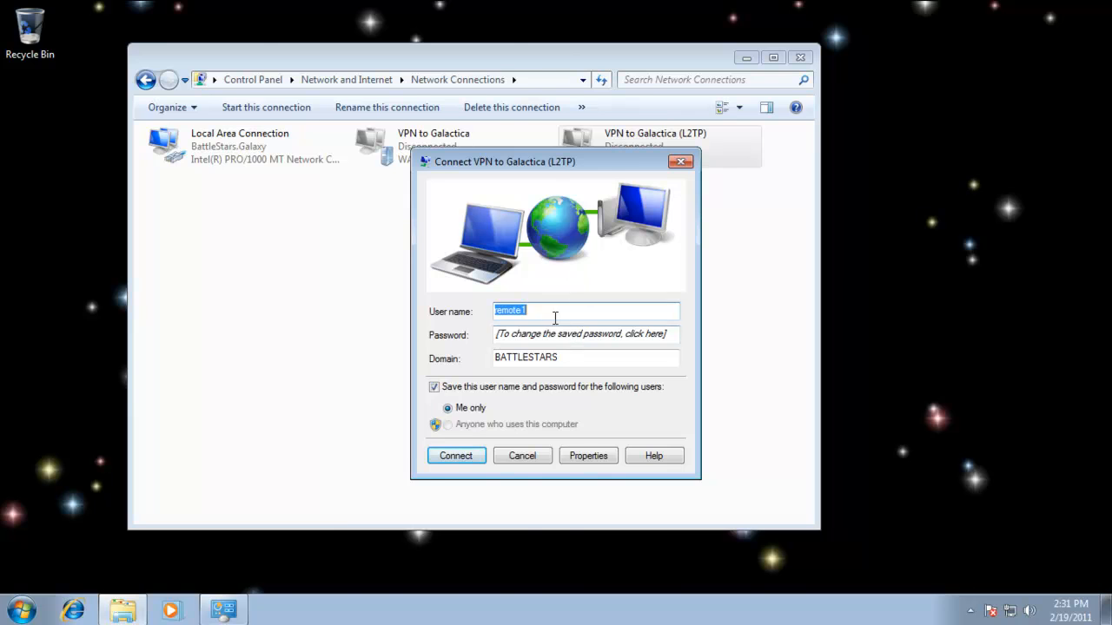